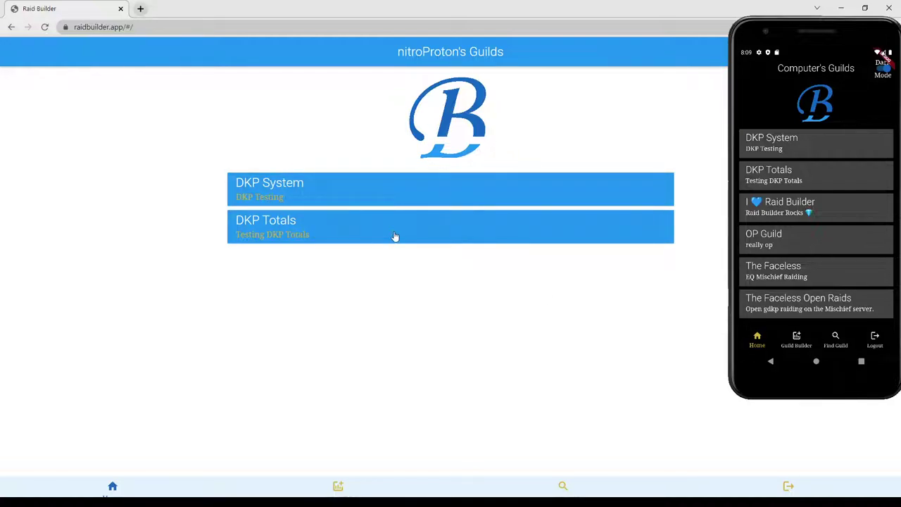
Create a guild named "Raid Builder Demo" with the description "Demo".
left_click(338, 485)
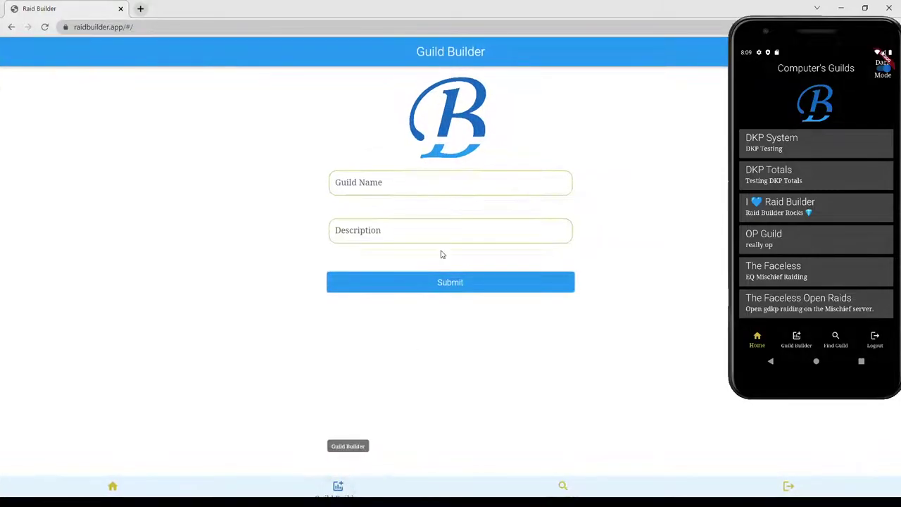
left_click(423, 179)
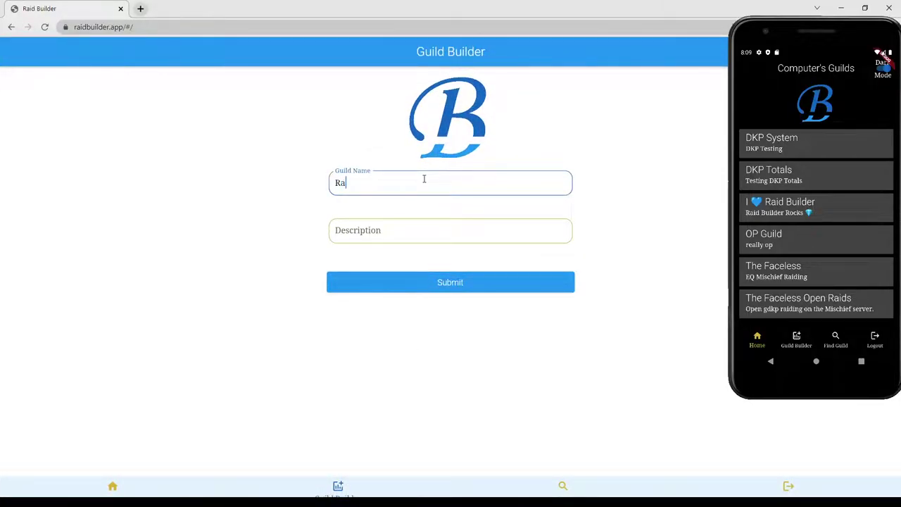
type("Raid Builder Demo")
left_click(342, 236)
type("Demo")
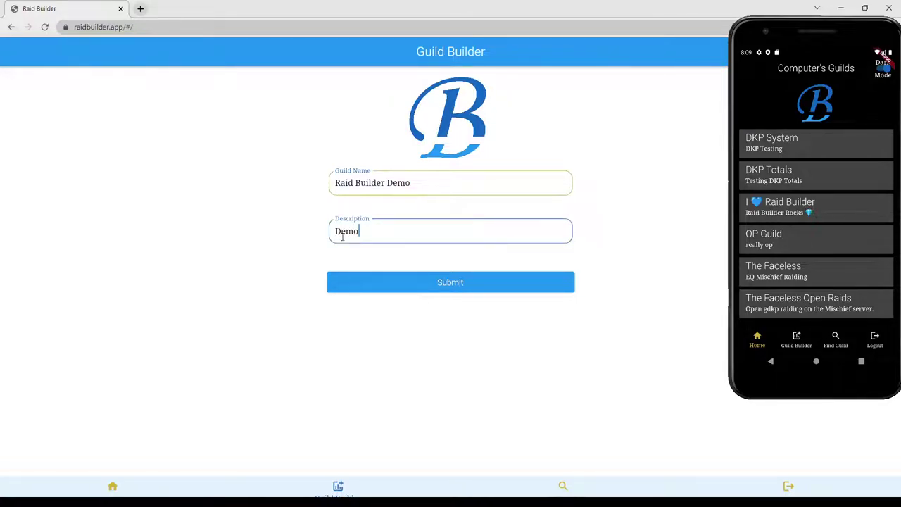
left_click(449, 282)
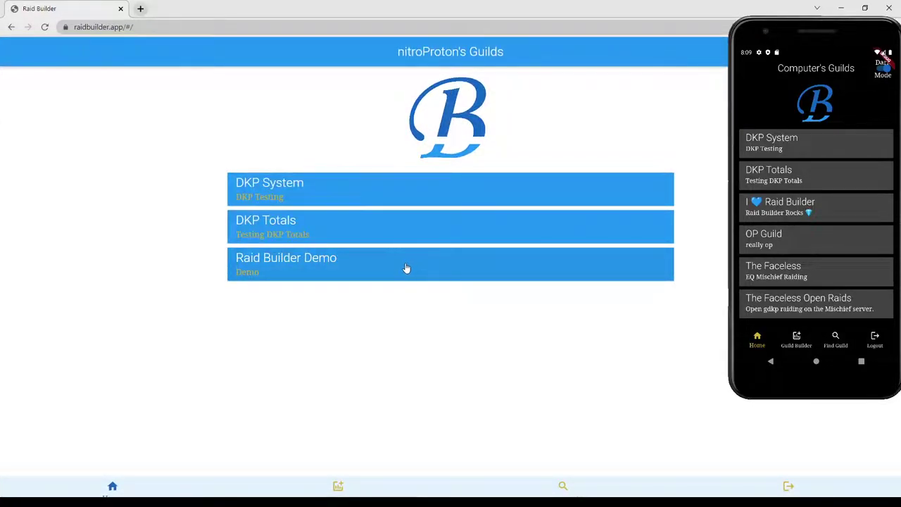
Open member management for the Raid Builder Demo guild and show the No Access list.
left_click(408, 267)
left_click(294, 362)
left_click(752, 78)
left_click_drag(773, 31, 777, 118)
left_click(782, 78)
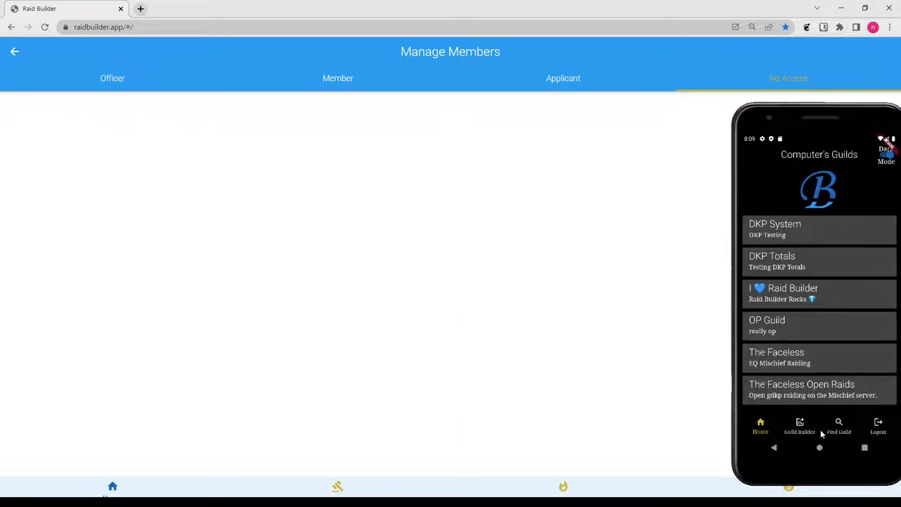
In the phone app, search the Guild Finder for "raid".
left_click(848, 430)
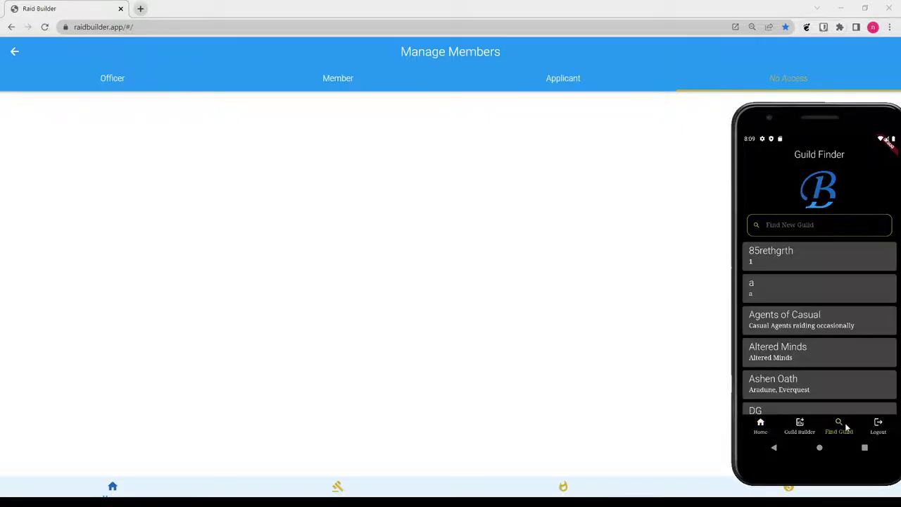
left_click(830, 226)
type("raid")
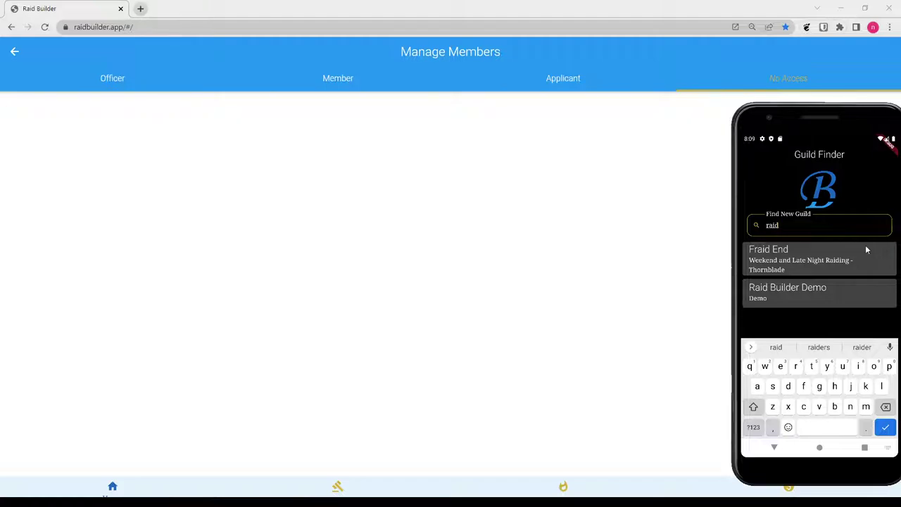
Apply to the Raid Builder Demo guild on the phone with the main character name "Blastoff".
left_click(826, 291)
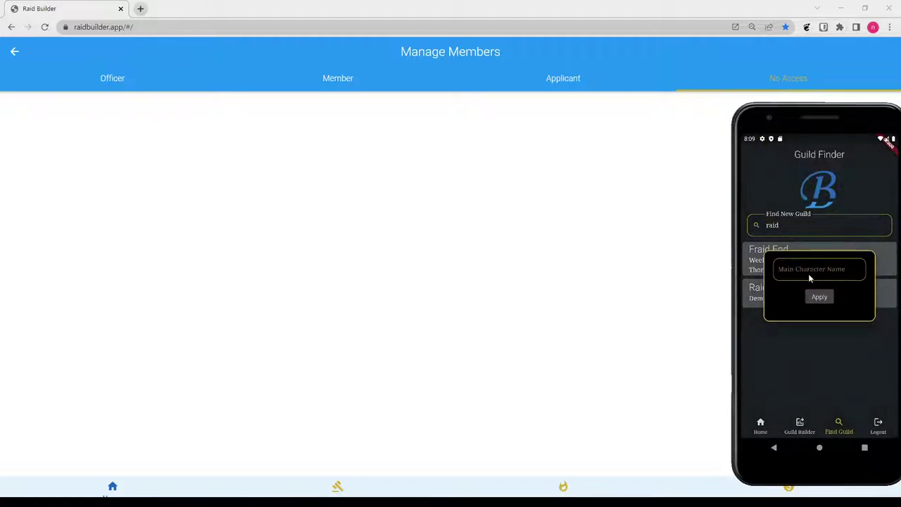
left_click(811, 271)
type("Blast")
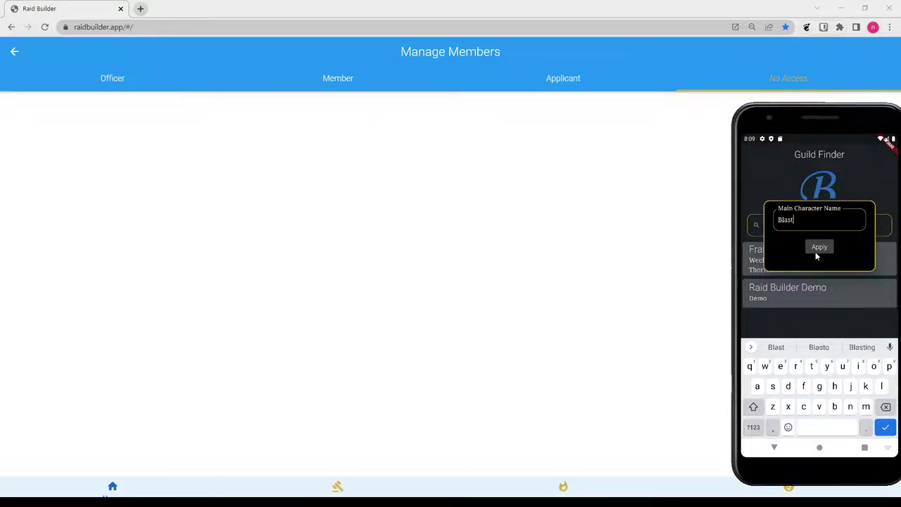
type("off")
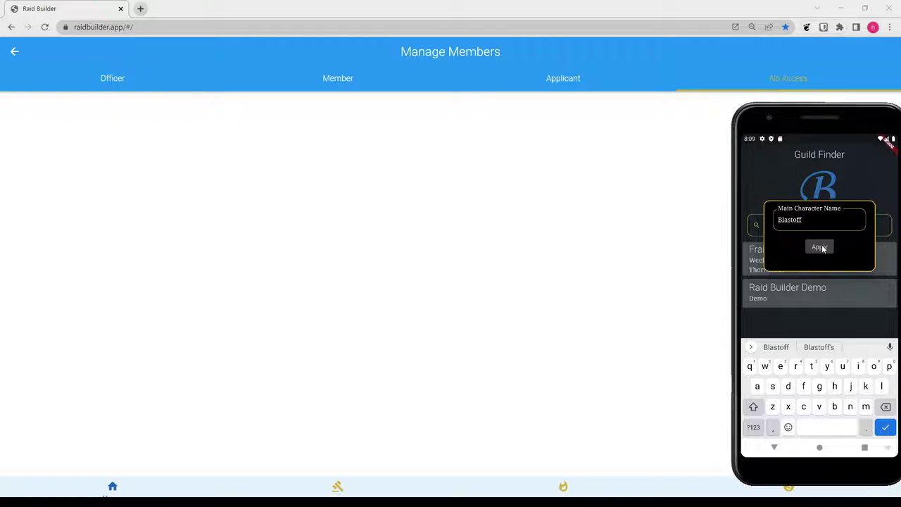
left_click(820, 248)
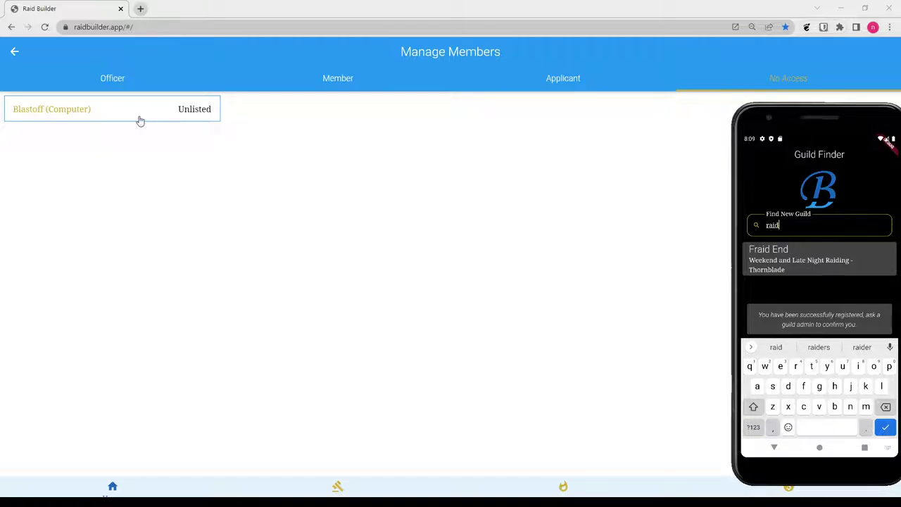
Try to open the Raid Builder Demo guild from the phone's own guild list.
left_click(774, 448)
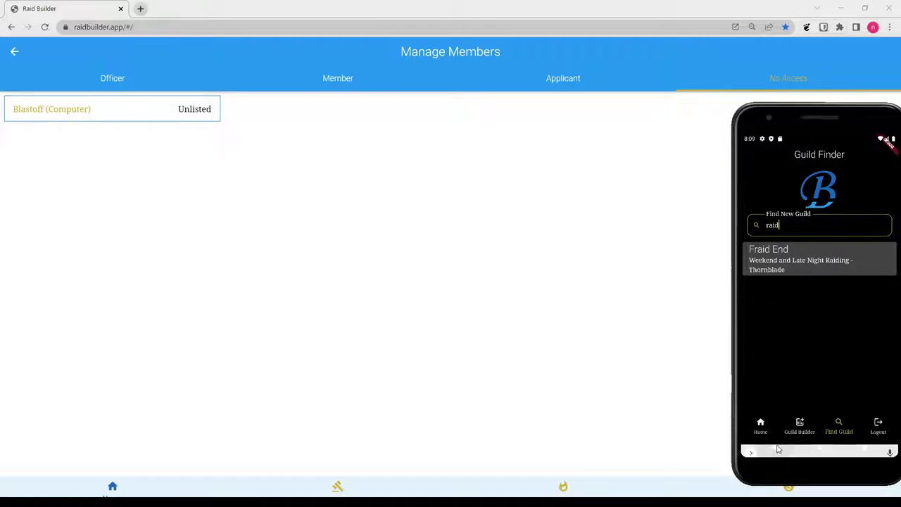
left_click(765, 423)
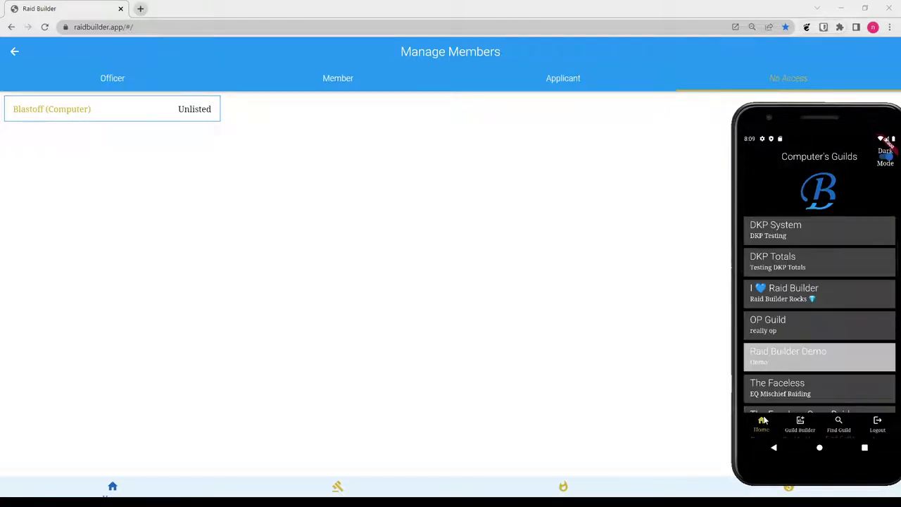
left_click(795, 352)
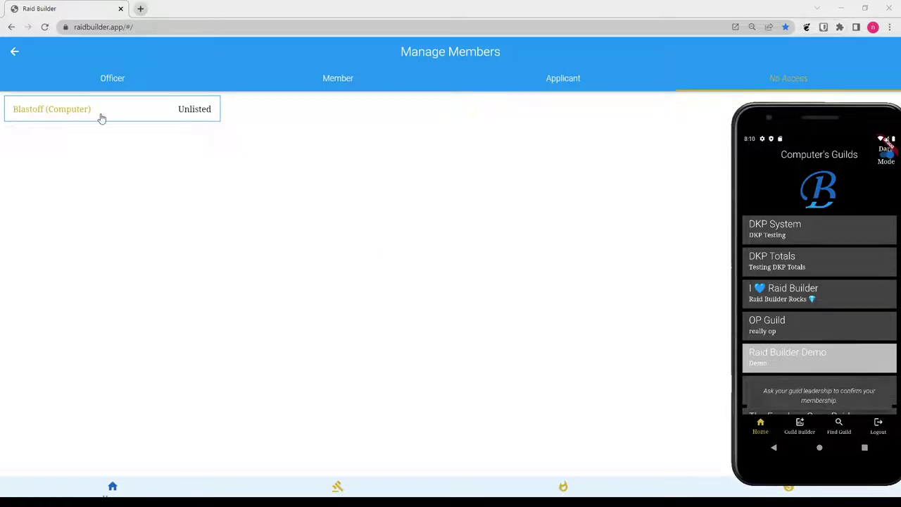
In the browser, promote Blastoff from No Access through Applicant to Member, and open the Raid Builder Demo guild on the phone.
left_click(82, 112)
left_click(513, 90)
left_click(131, 114)
left_click(307, 88)
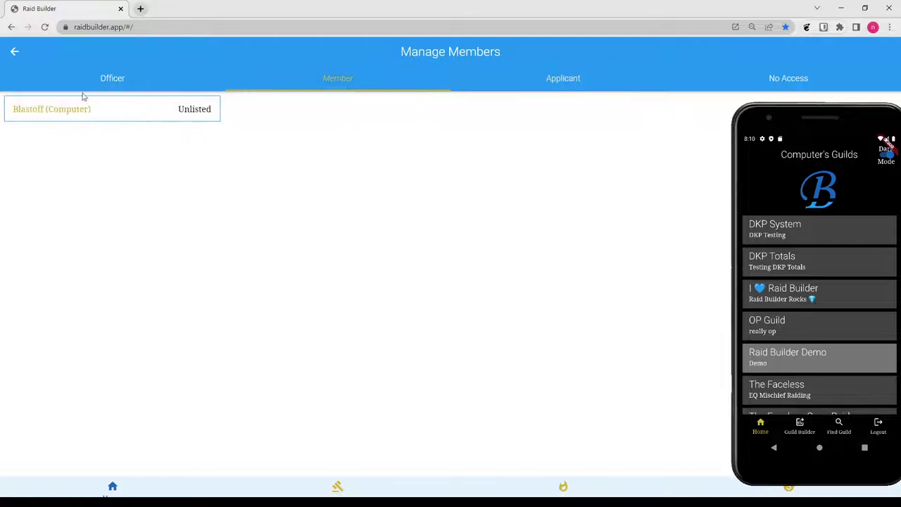
left_click(113, 485)
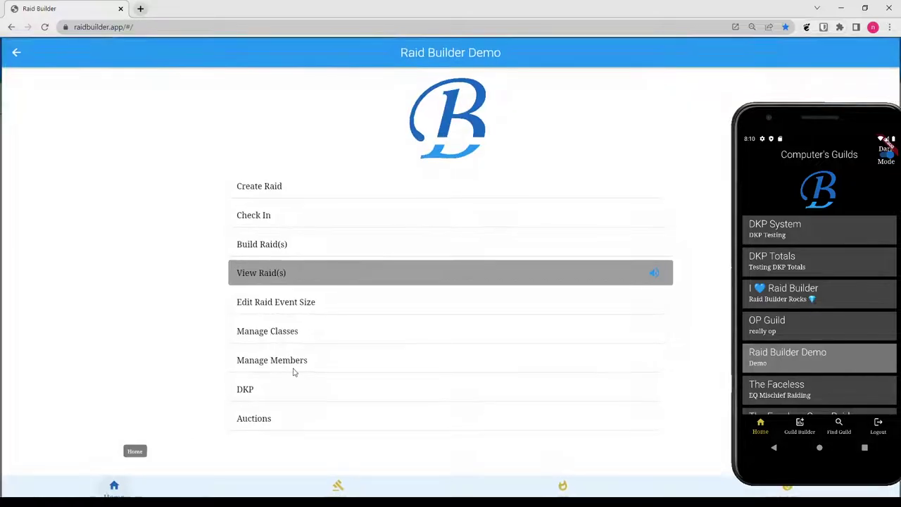
left_click(800, 359)
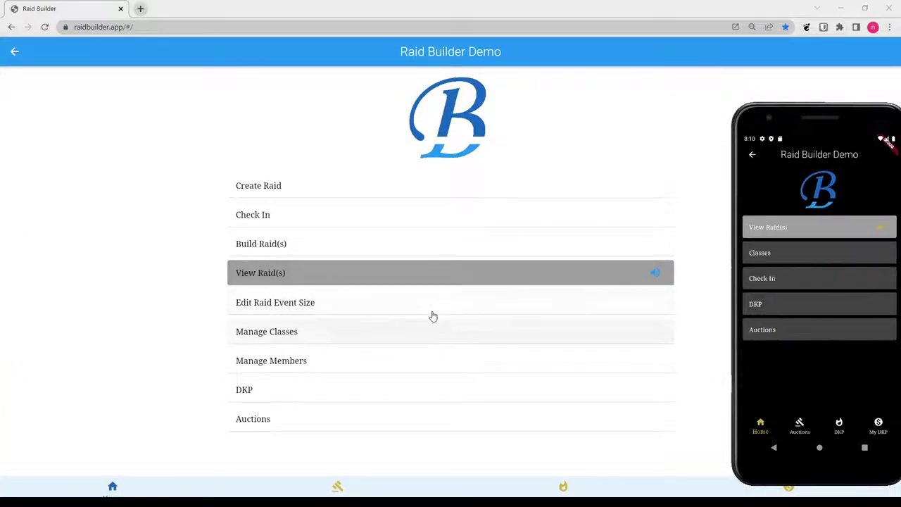
Load the Omens Everquest preset classes and priorities for the guild in the browser.
left_click(309, 336)
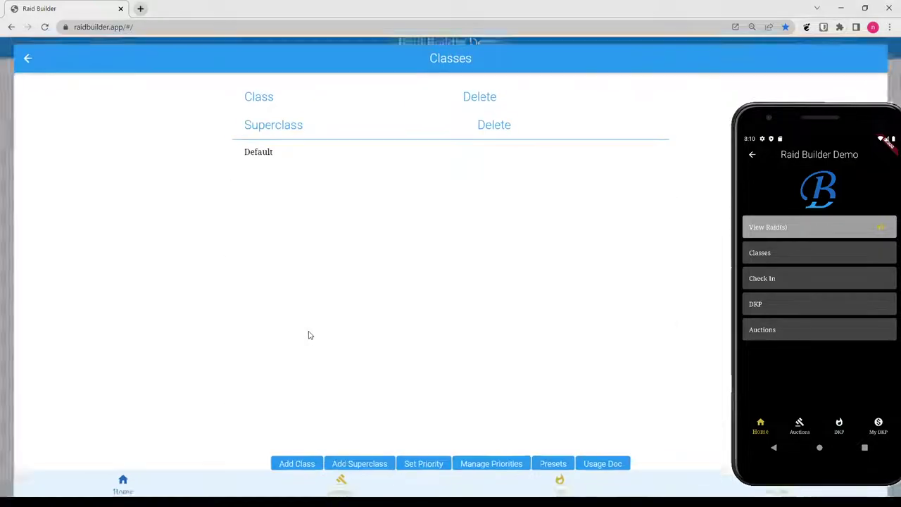
left_click(558, 470)
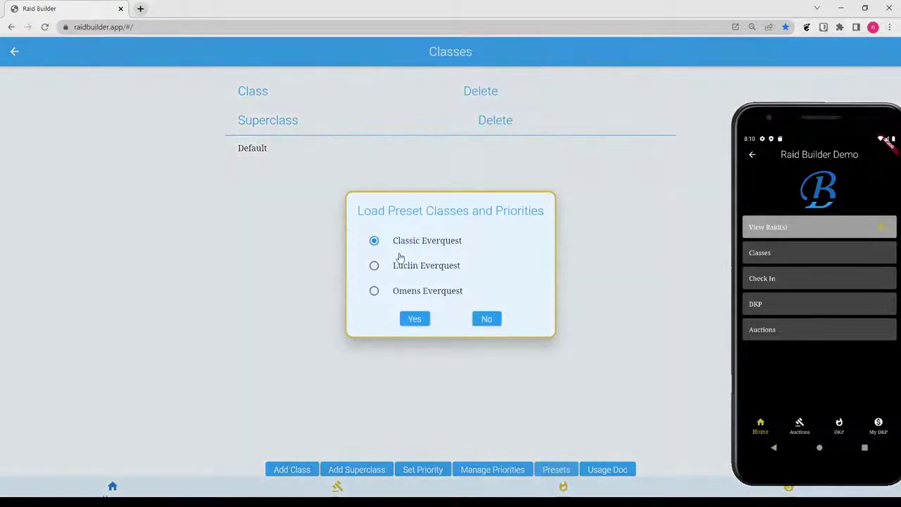
left_click(420, 298)
left_click(414, 327)
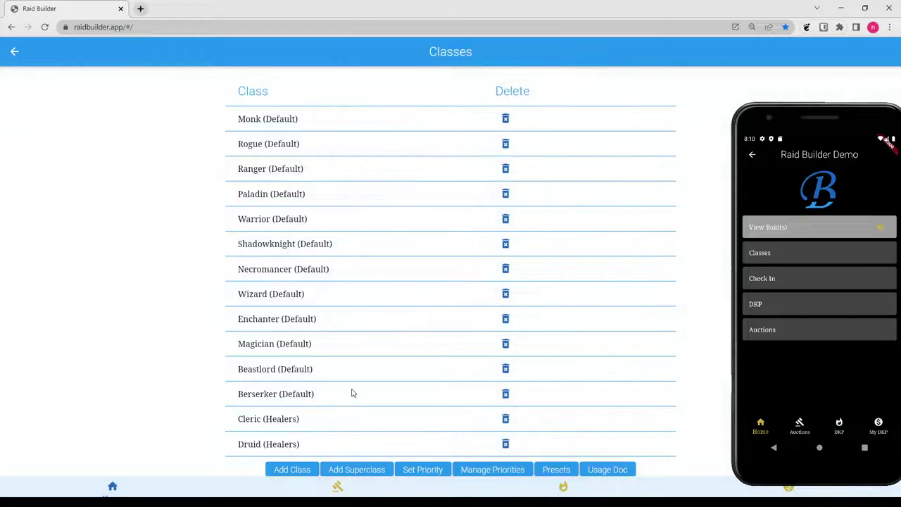
Review the loaded classes, superclasses and the full class priority list.
left_click_drag(358, 395, 354, 229)
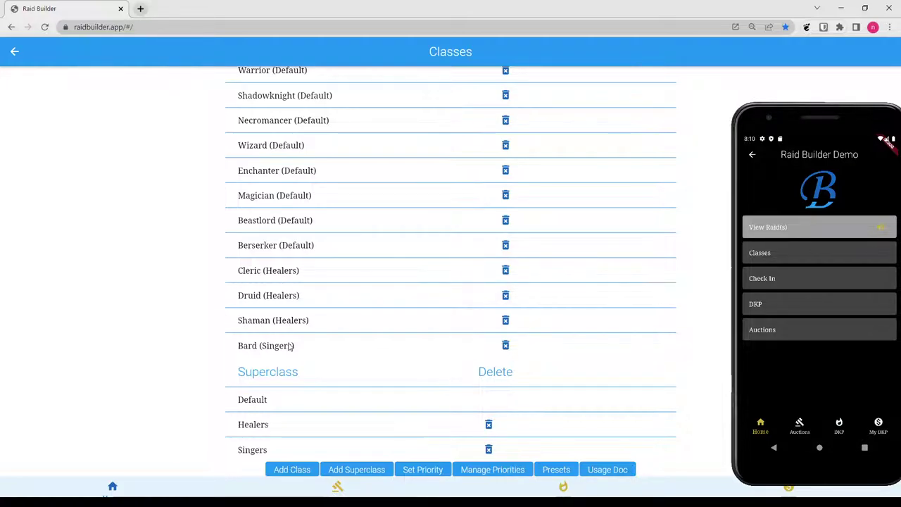
left_click(487, 470)
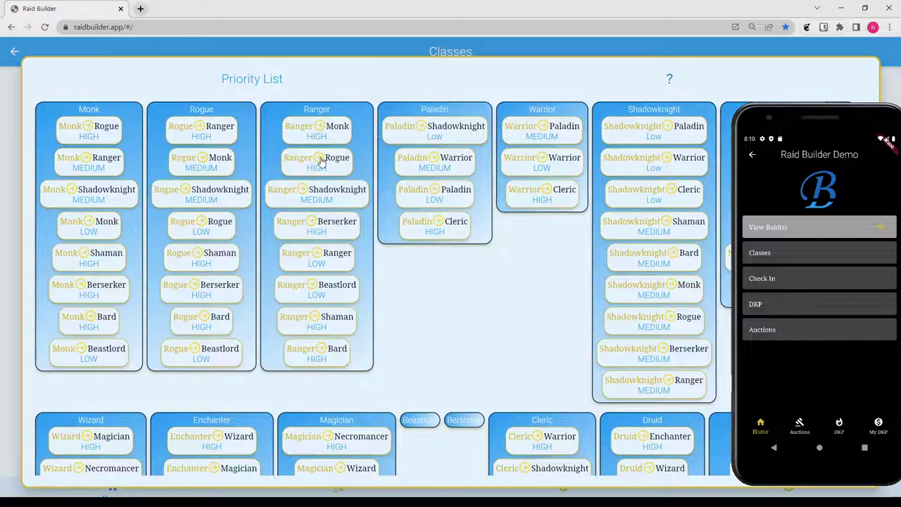
left_click(16, 168)
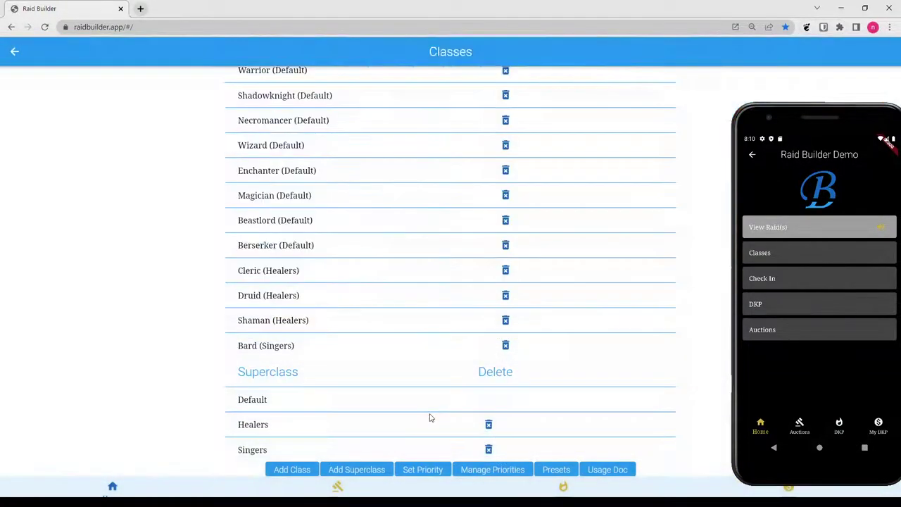
Choose Shadowknight as Class 1 for a new priority and delete its existing priority toward Bard.
left_click(421, 470)
left_click(502, 245)
left_click(487, 217)
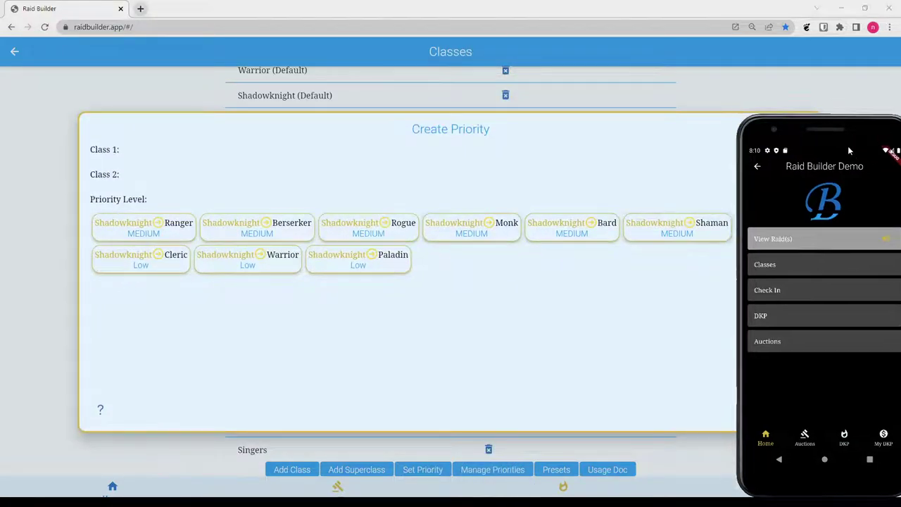
left_click(590, 239)
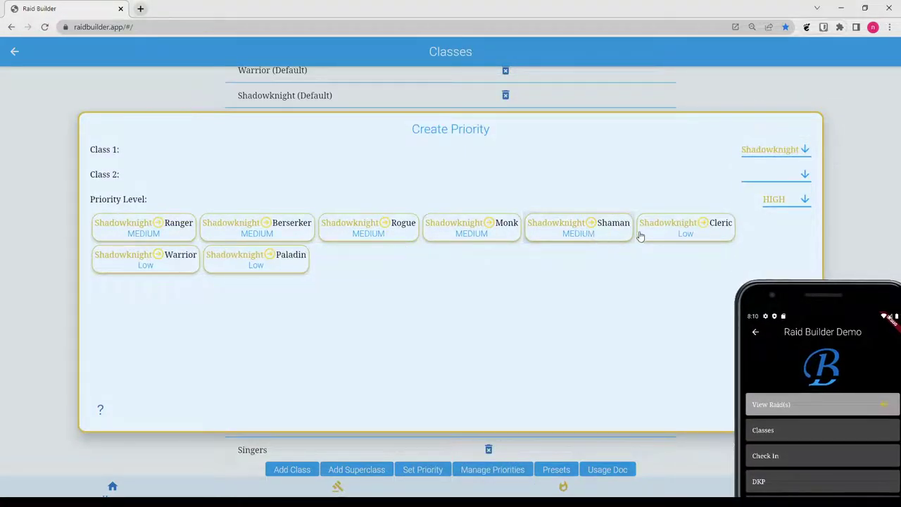
Create a HIGH priority from Shadowknight to Bard and close the priority dialog.
left_click(782, 178)
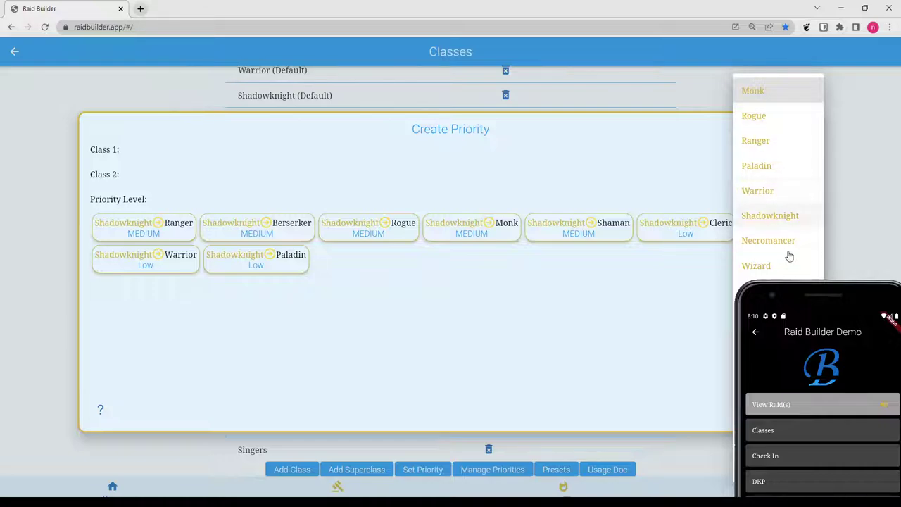
left_click(757, 465)
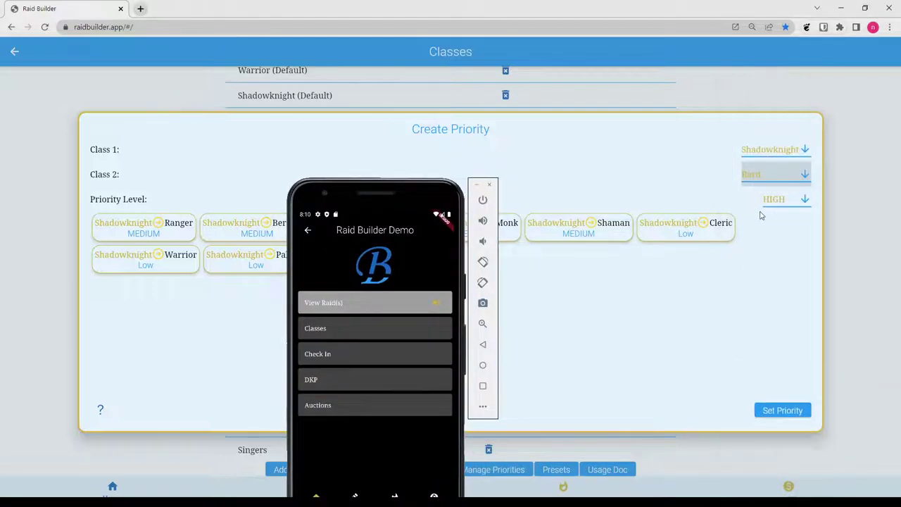
left_click(783, 411)
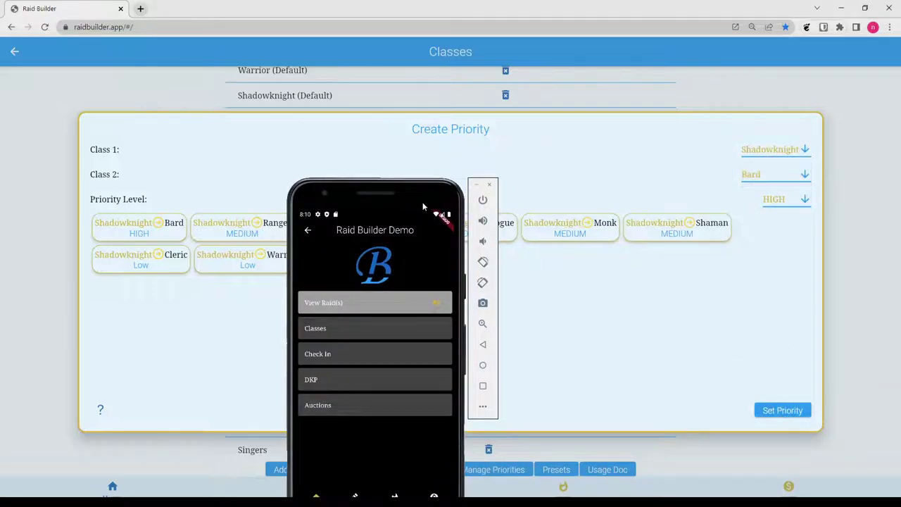
left_click(30, 251)
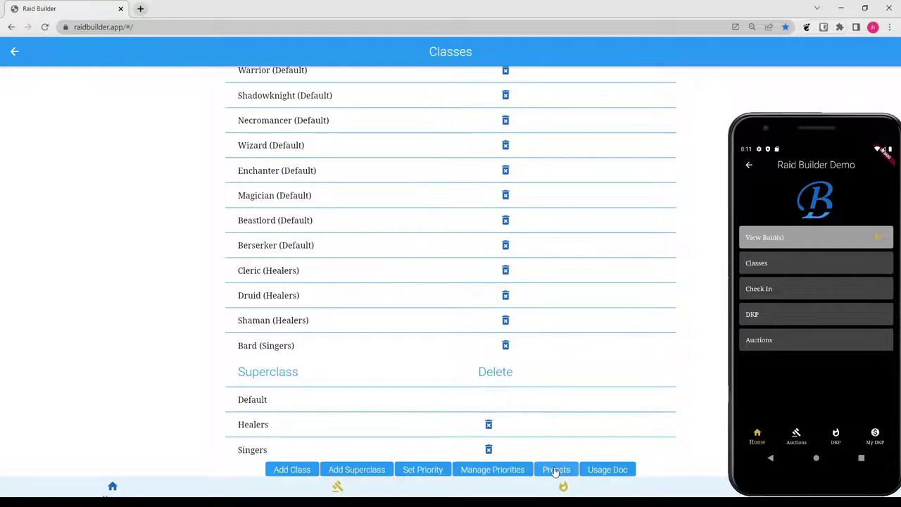
Look through the usage documentation for guild leadership.
left_click(602, 472)
scroll(224, 313, "down", 3)
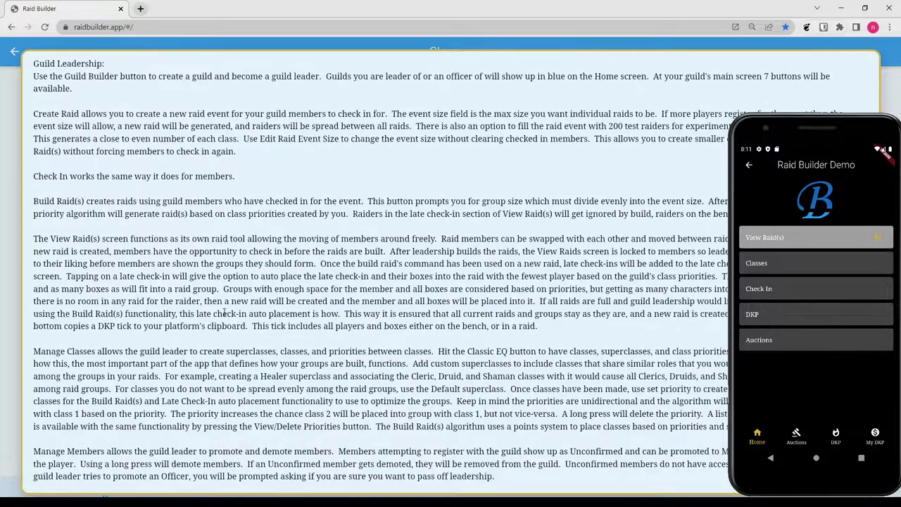
left_click(7, 163)
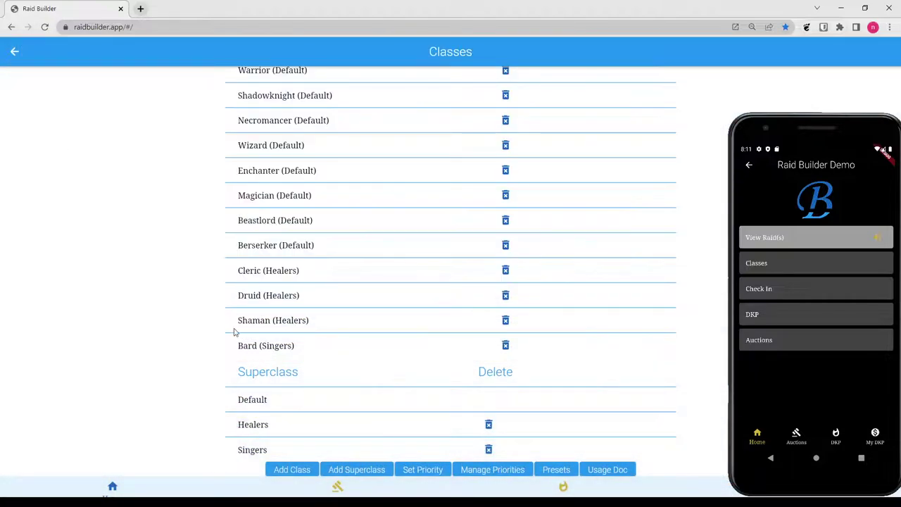
Start a new raid in the guild titled Raid 1 with an event size of 54.
left_click(15, 53)
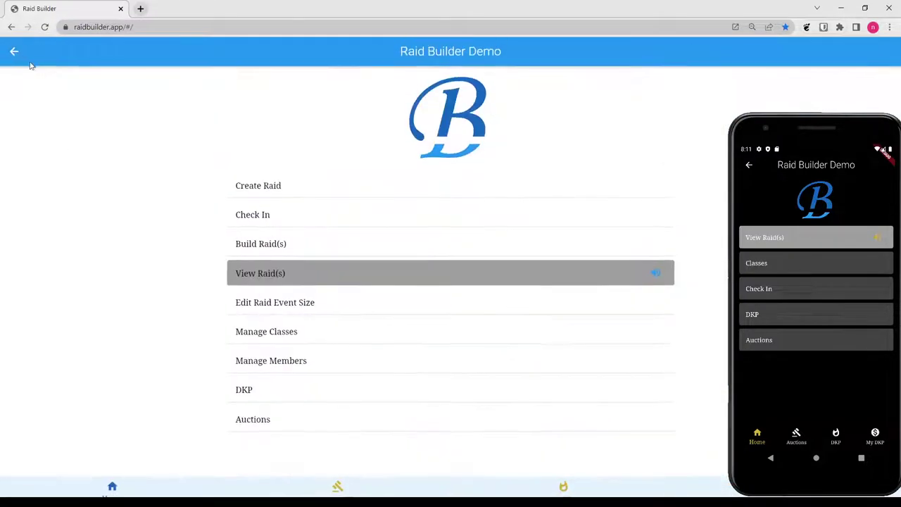
left_click(366, 186)
left_click(476, 225)
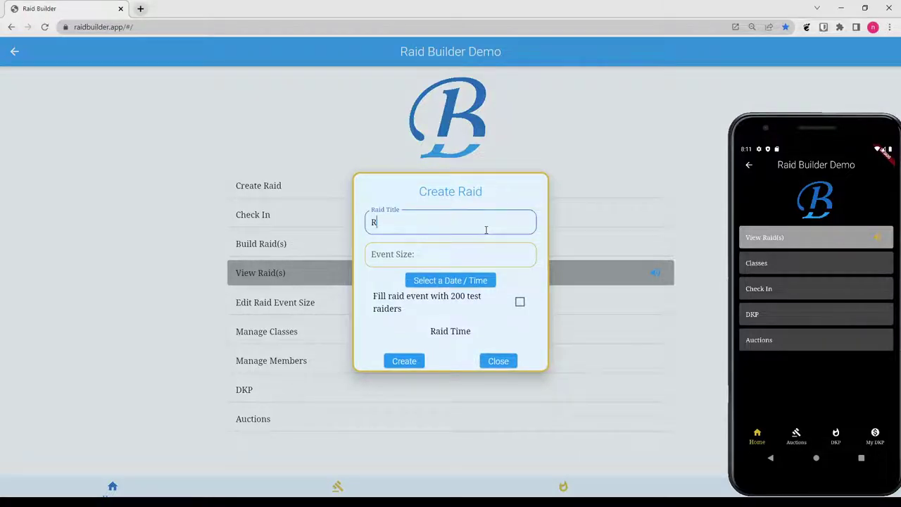
type("Raid 1")
left_click(477, 246)
type("6")
key("BackSpace")
type("53")
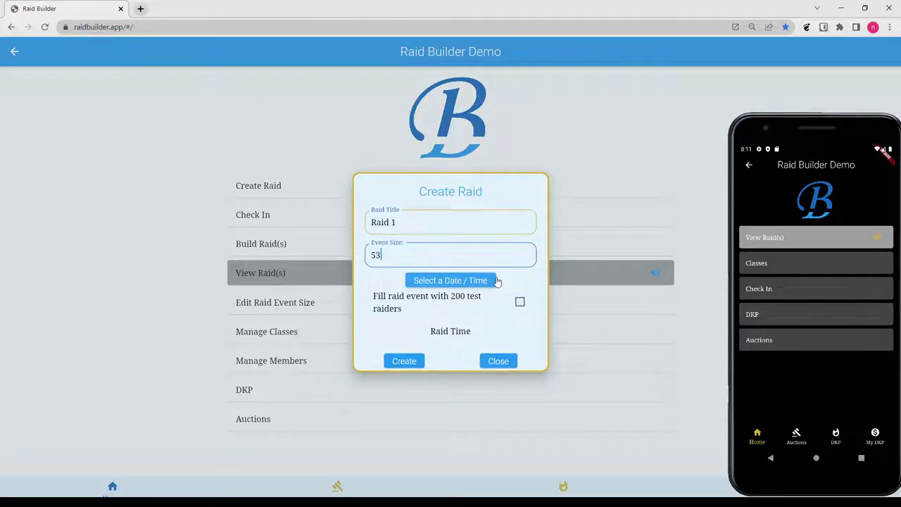
Schedule the raid for Fri, Aug 19, 3:04 AM and create it without test raiders.
left_click(497, 281)
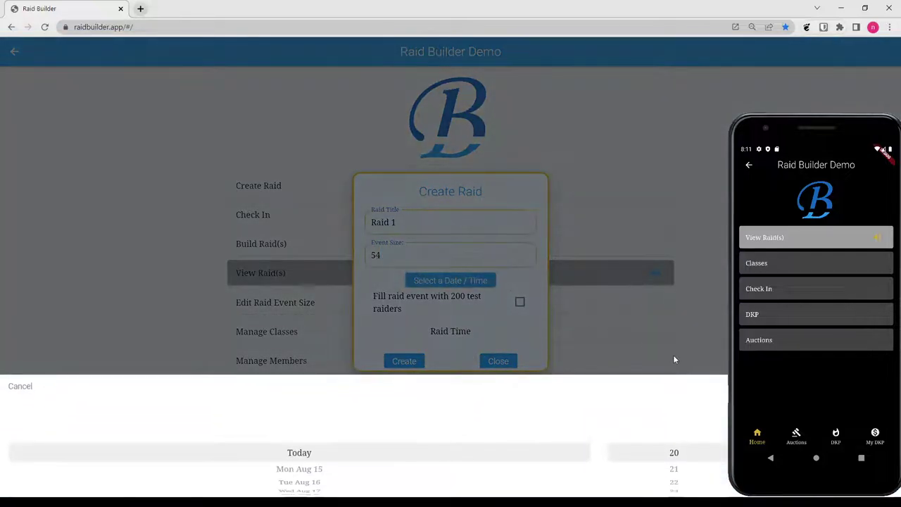
left_click_drag(762, 484, 766, 155)
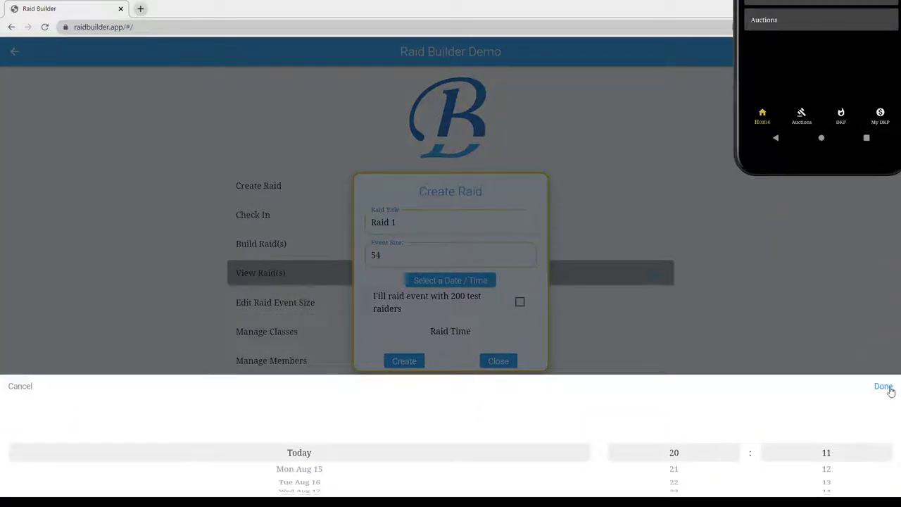
left_click_drag(294, 470, 299, 458)
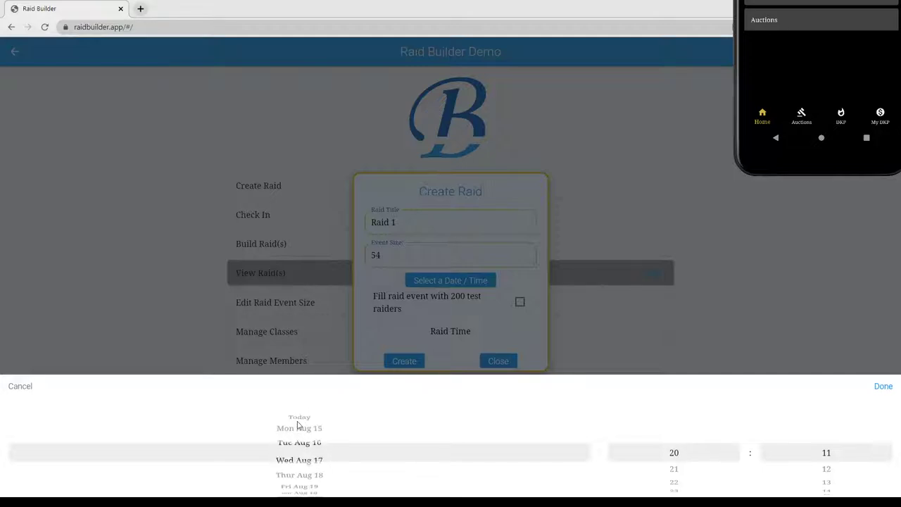
left_click_drag(666, 472, 670, 442)
left_click_drag(826, 474, 820, 422)
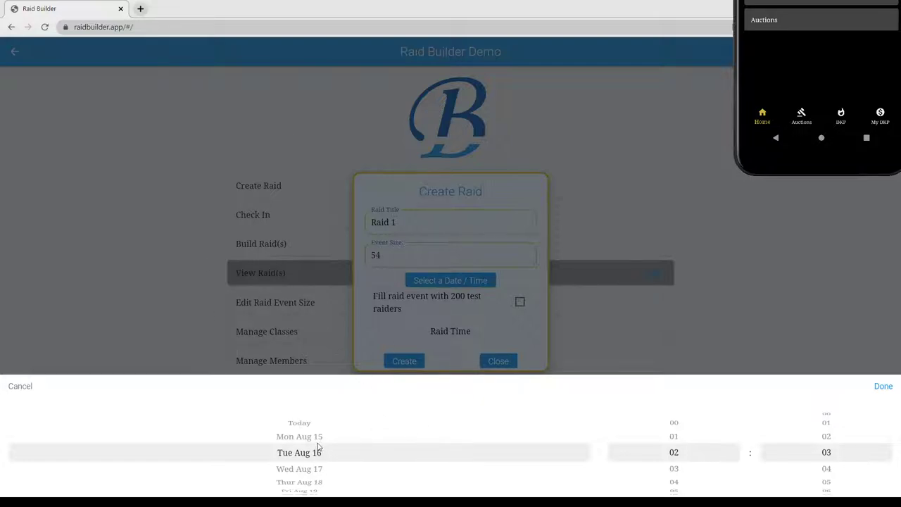
left_click_drag(318, 453, 316, 430)
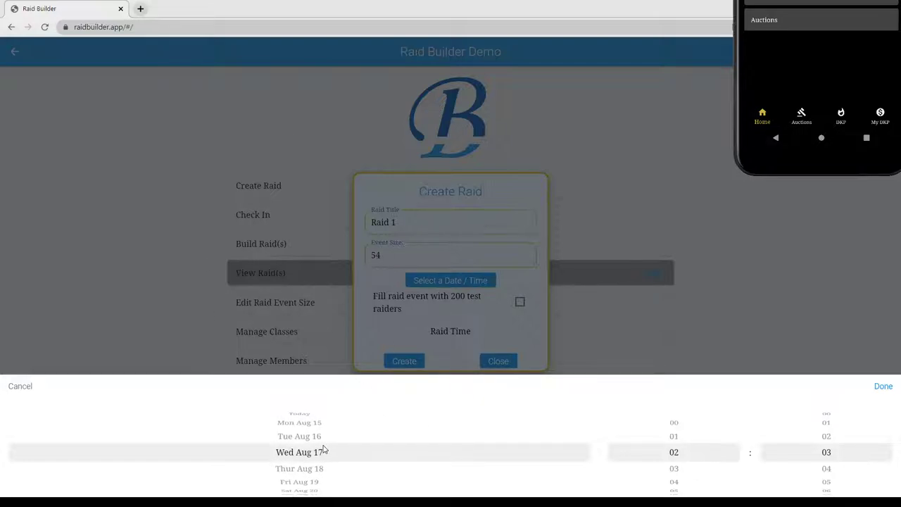
left_click_drag(330, 447, 324, 428)
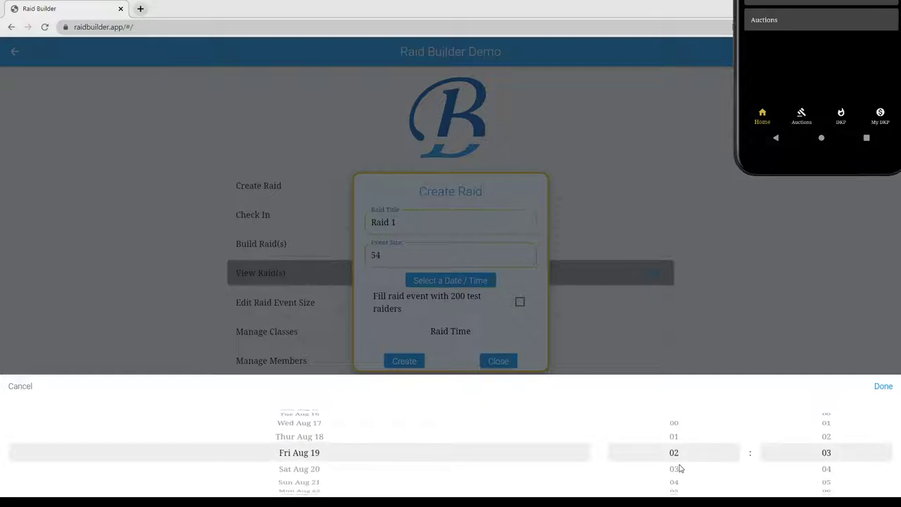
left_click_drag(785, 467, 845, 418)
left_click(882, 386)
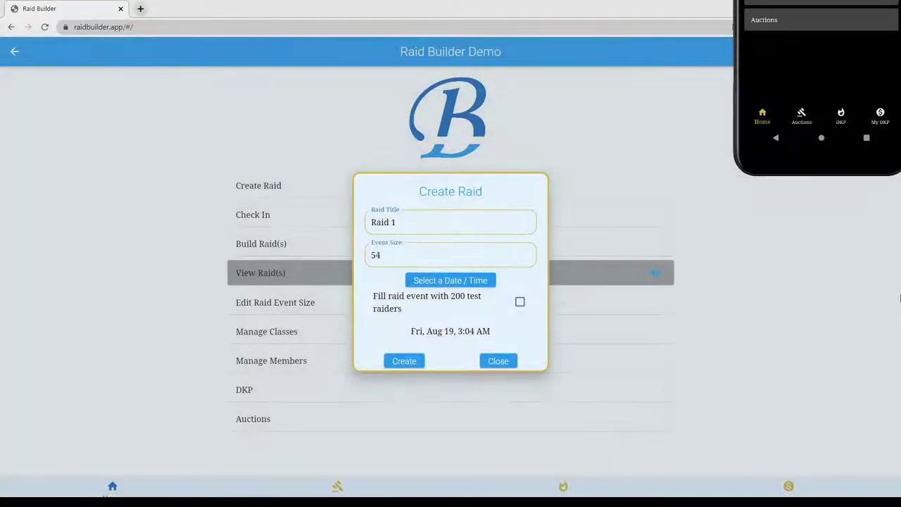
left_click(405, 362)
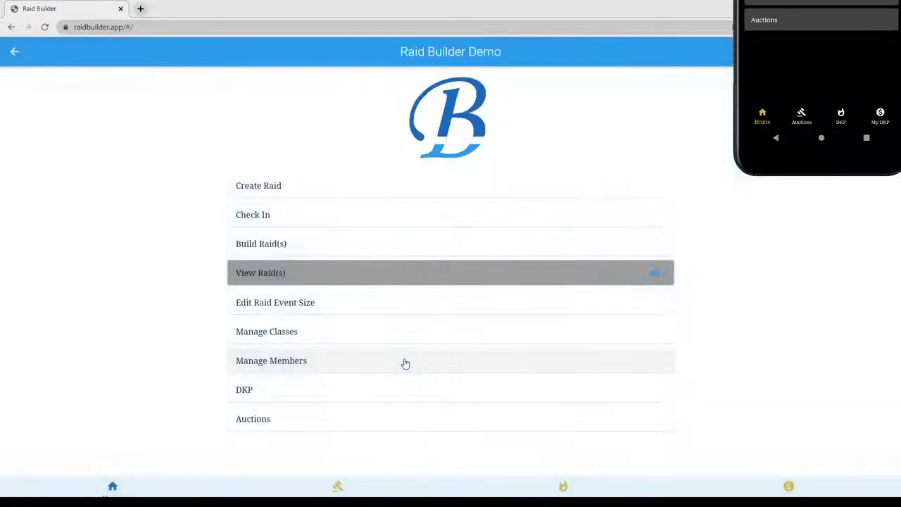
Add a Magician box named tes to the guild leader's check-in for Raid 1.
left_click(347, 215)
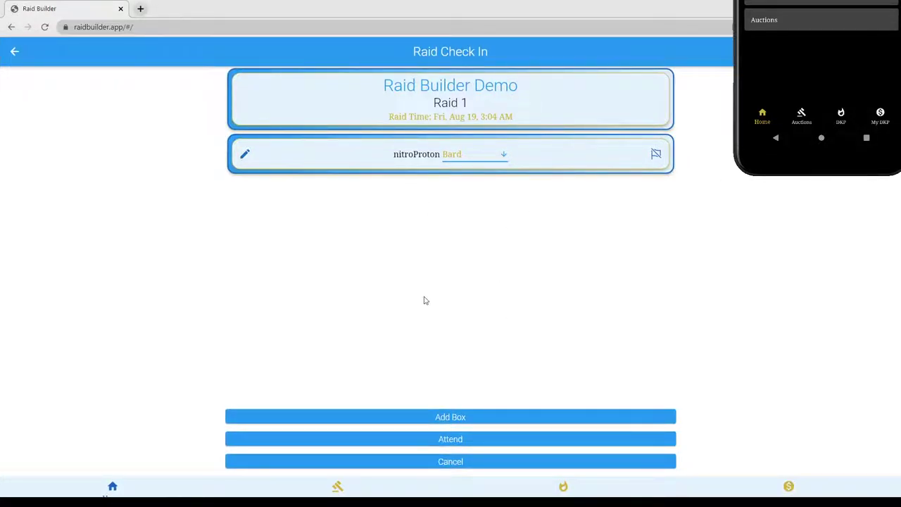
left_click(465, 417)
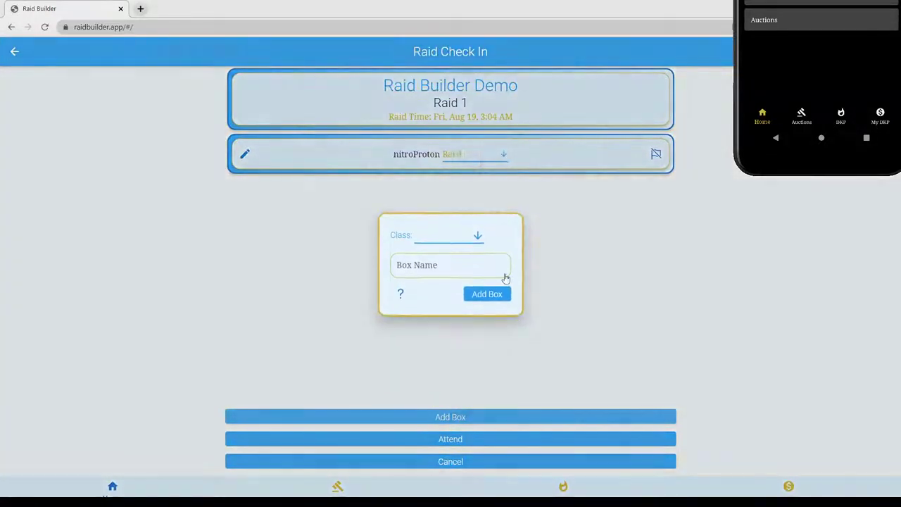
left_click(475, 246)
left_click(471, 243)
left_click(439, 270)
type("tes")
left_click(488, 305)
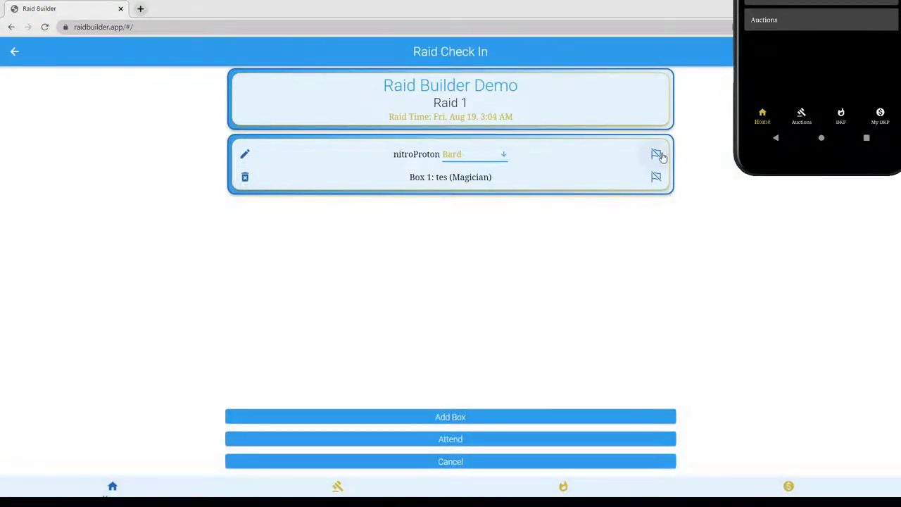
Turn on the flags for the main Bard character and the Magician box, and look at the main character's name change request form.
left_click(660, 157)
left_click(657, 177)
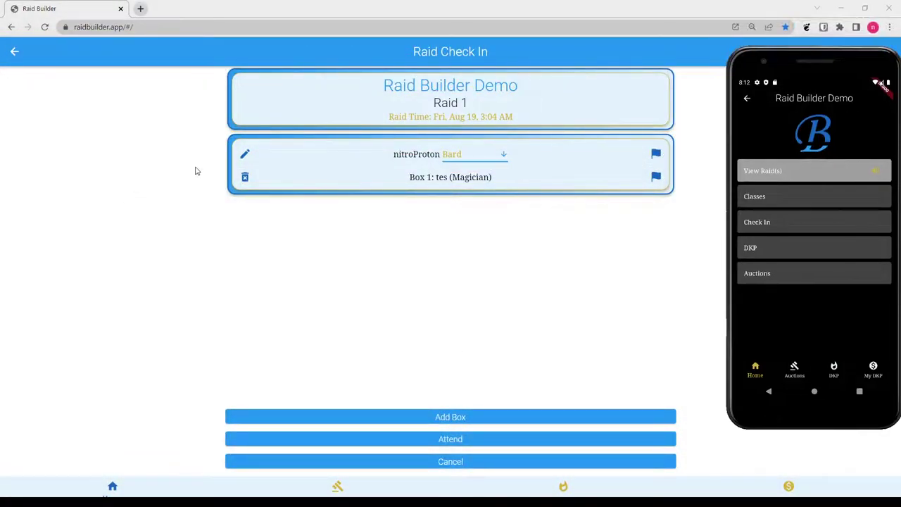
left_click(244, 152)
left_click(173, 242)
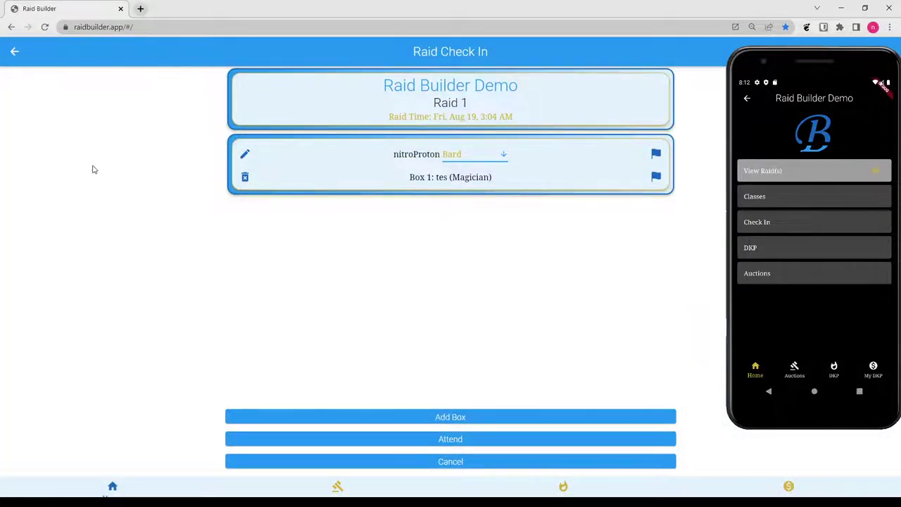
In the phone's raid check-in, request a main character name change to blast.
left_click(773, 222)
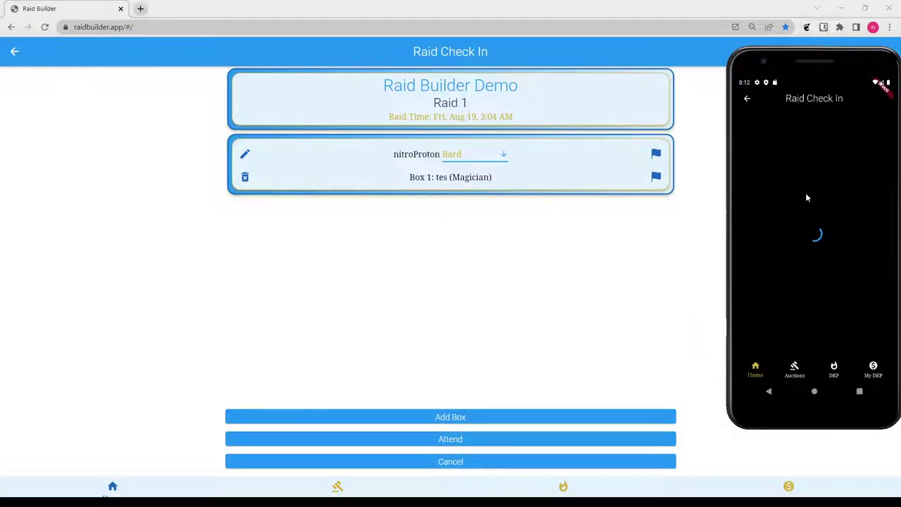
left_click(751, 178)
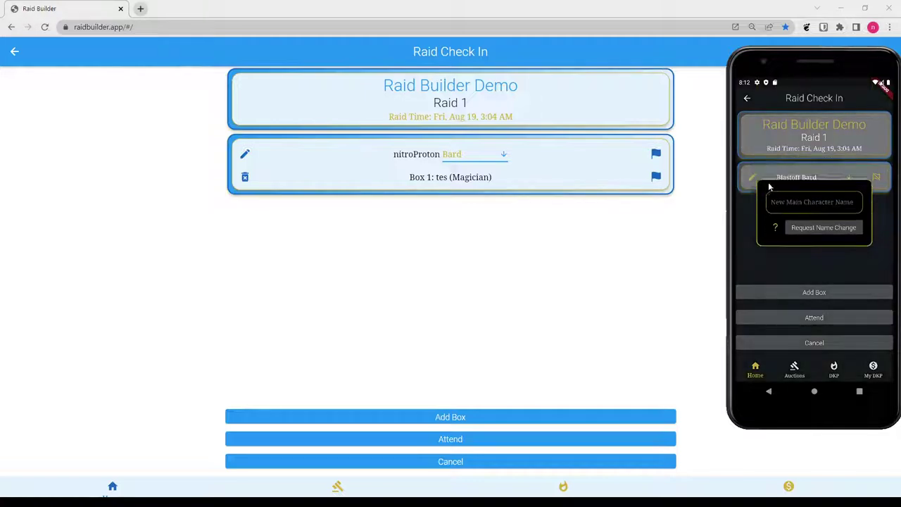
left_click(795, 215)
type("blast")
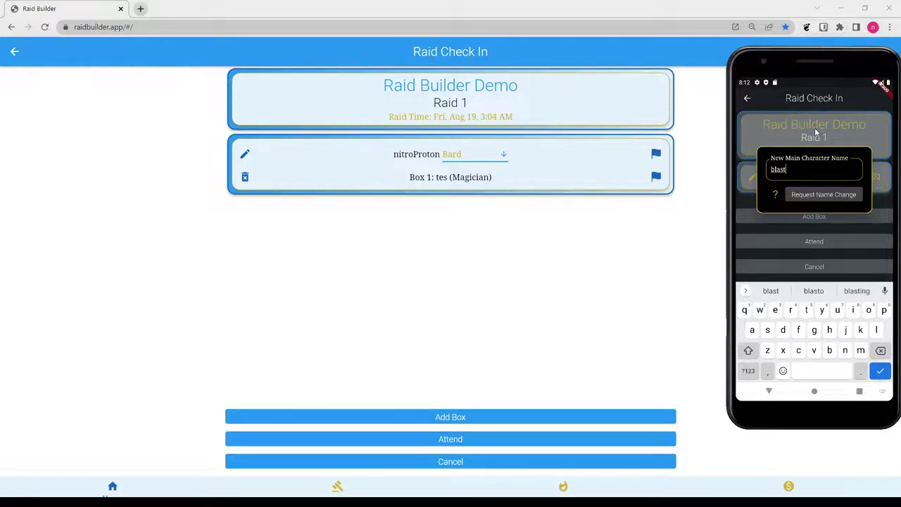
left_click(839, 198)
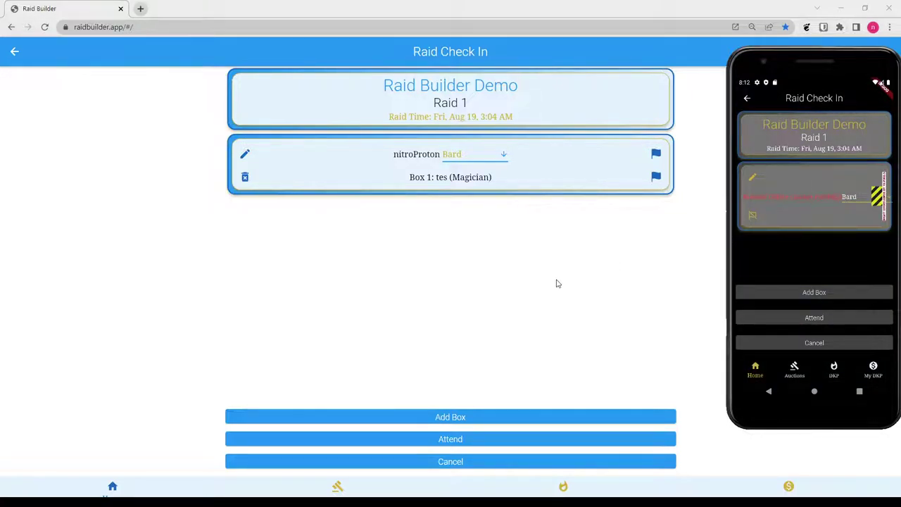
Approve the main name change request from Blastoff to blast in the guild's member list.
left_click(13, 54)
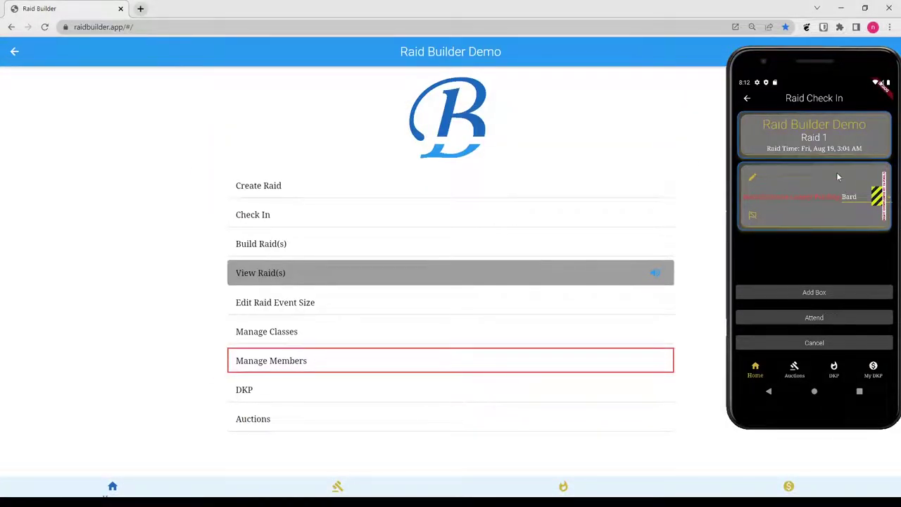
left_click(309, 354)
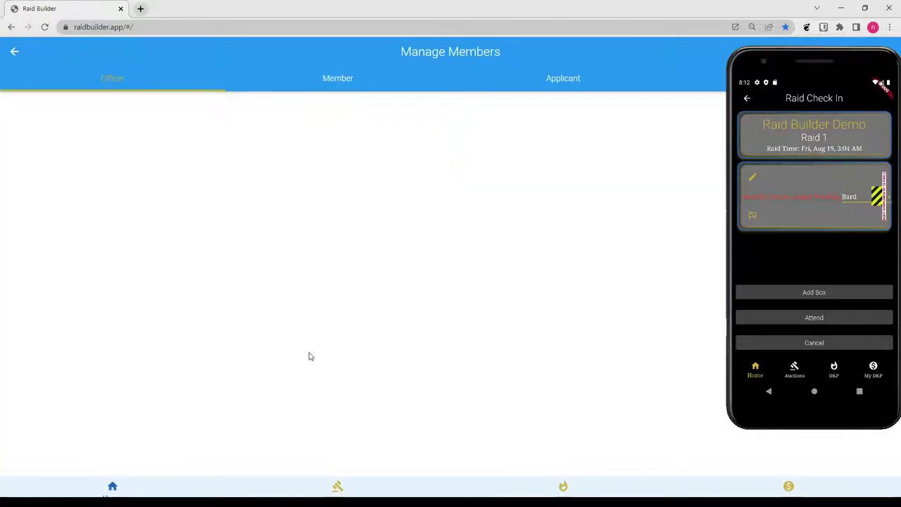
left_click(338, 78)
left_click(16, 51)
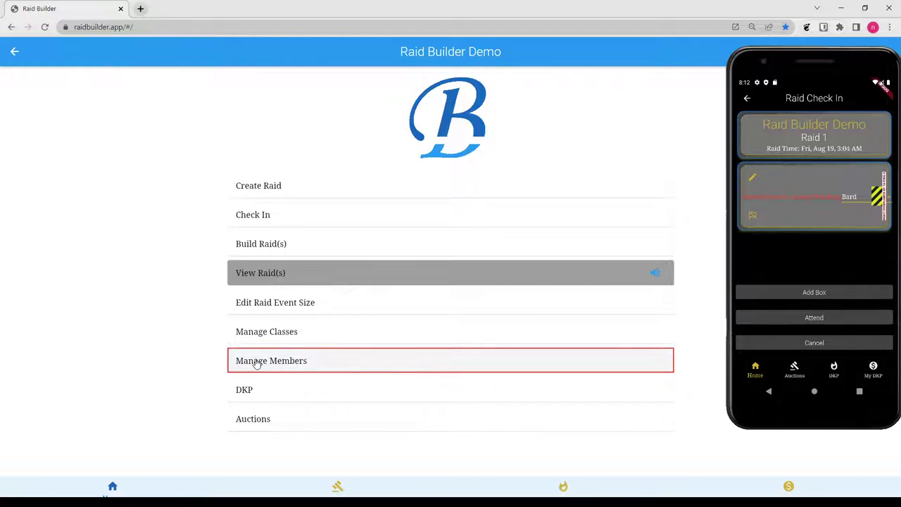
left_click(355, 363)
left_click(350, 85)
left_click(119, 115)
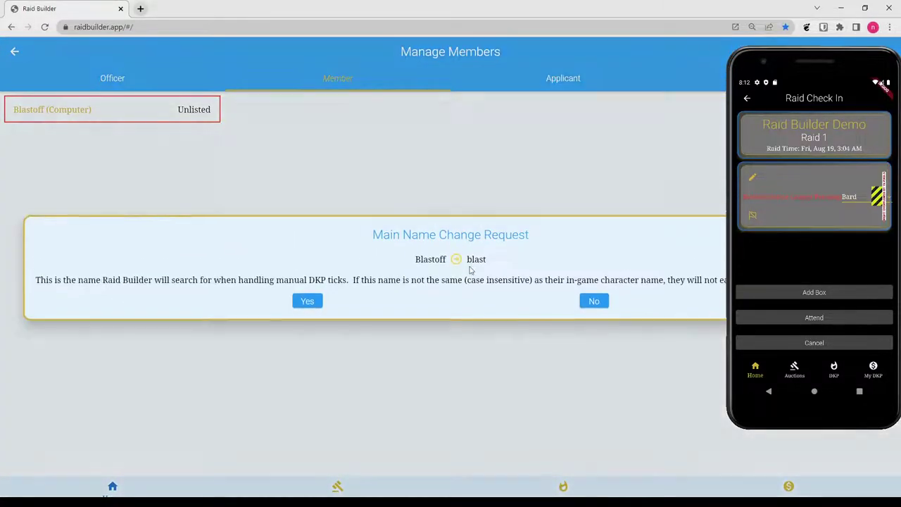
left_click(310, 305)
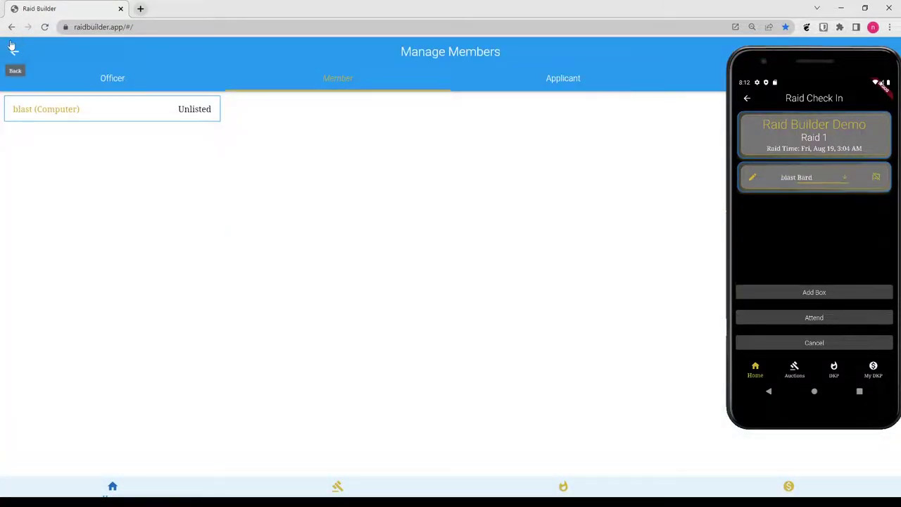
Return to the guild leader's Raid 1 check-in and mark the Bard and the Magician box as attending.
left_click(14, 51)
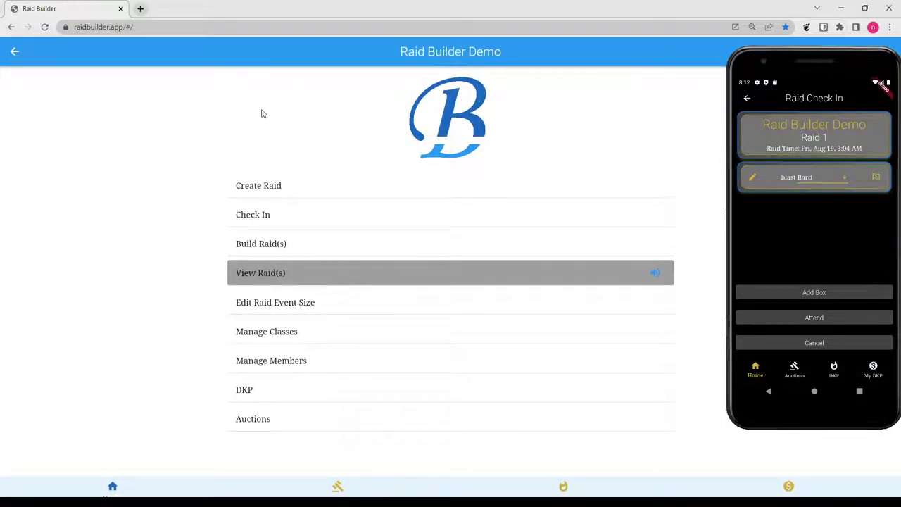
left_click(302, 219)
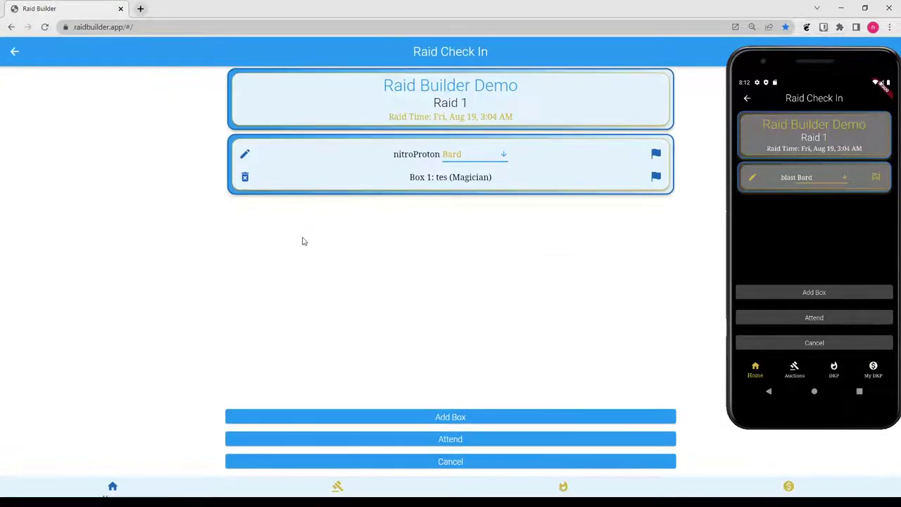
left_click(447, 439)
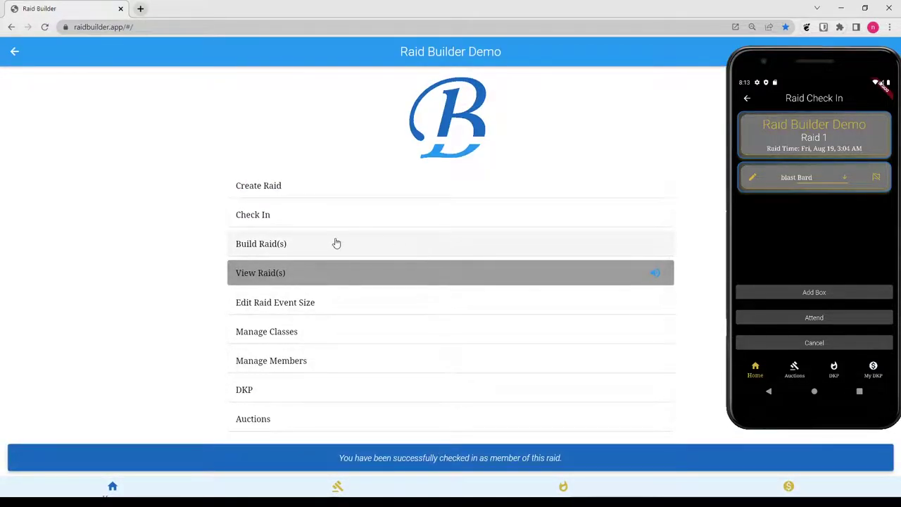
Build the raid with 6 players per group.
left_click(298, 244)
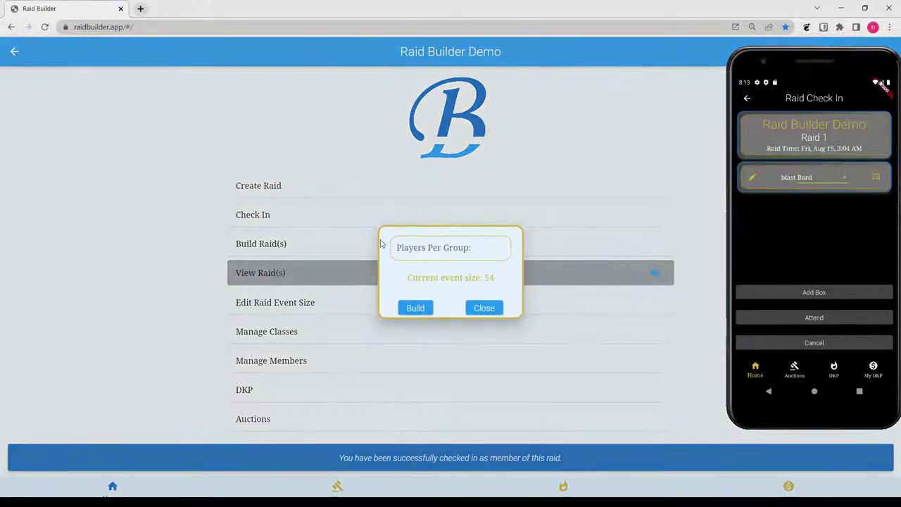
left_click(447, 249)
type("6")
left_click(416, 308)
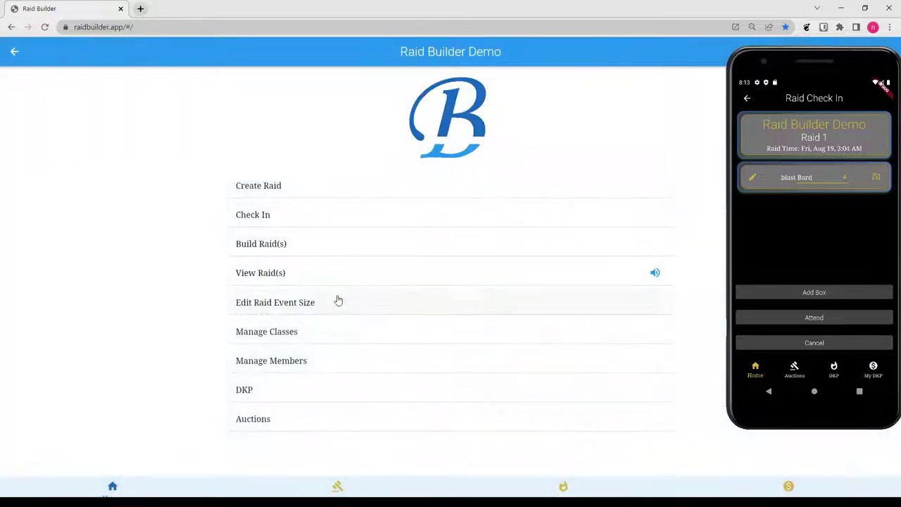
In the built raid, move the Magician box tes to the second slot of Group 2, and swap Group 1 with Group 2.
left_click(338, 275)
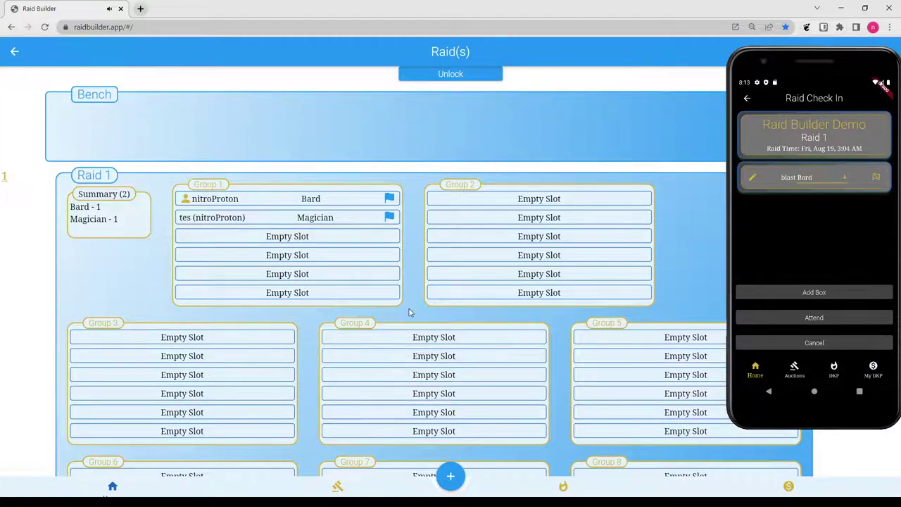
left_click_drag(366, 221, 469, 223)
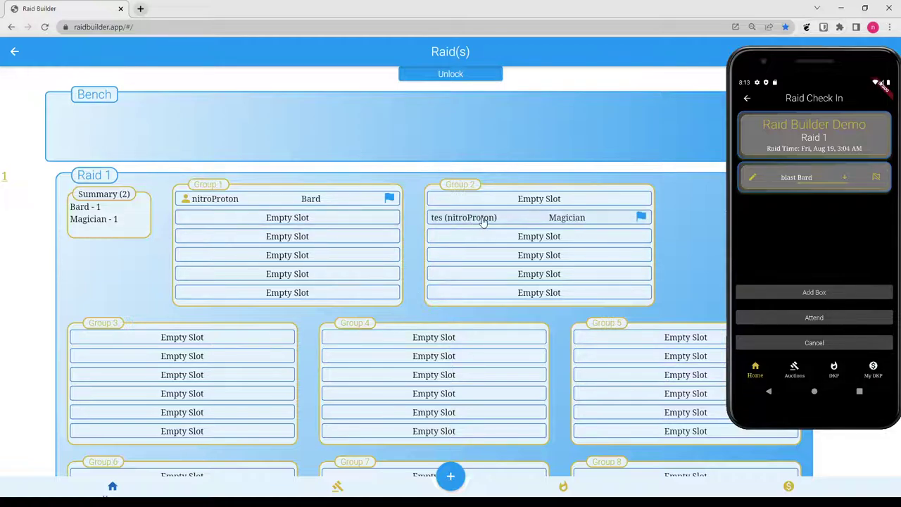
left_click_drag(338, 201, 519, 200)
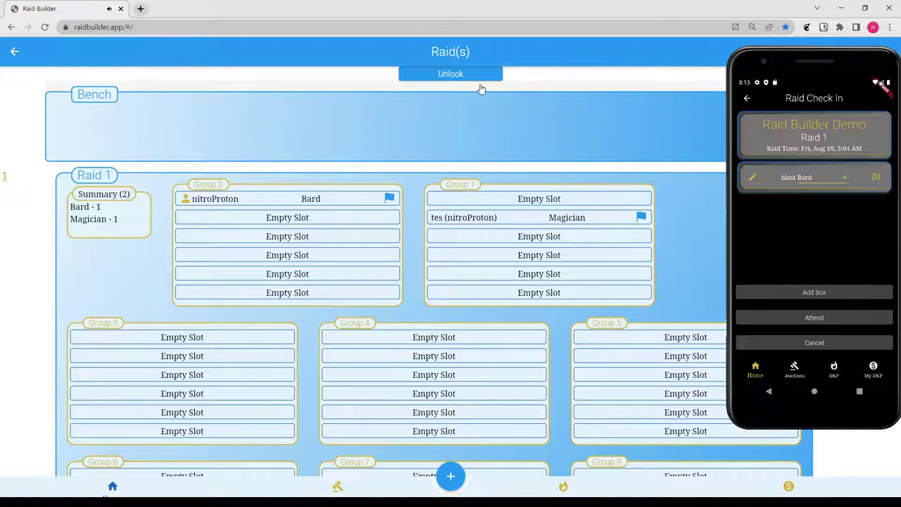
Unlock the raid and check blast in as attending from the phone.
left_click(455, 74)
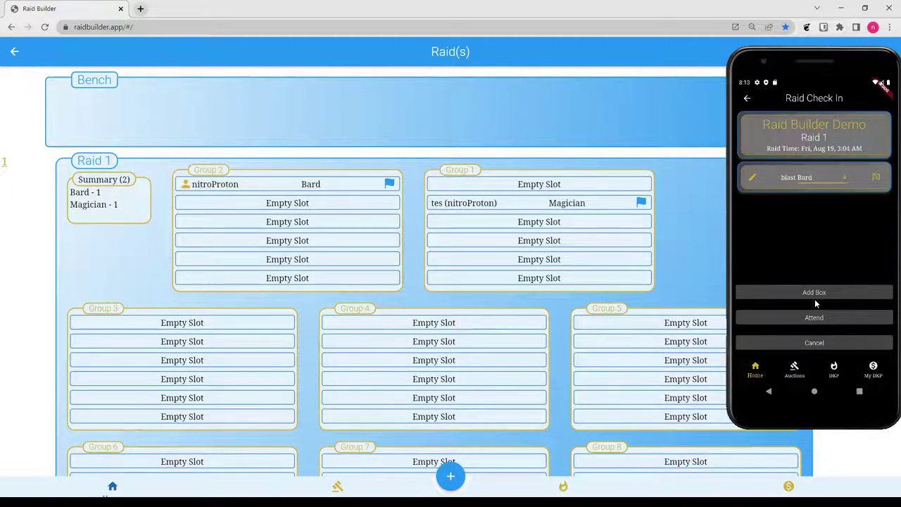
left_click(810, 319)
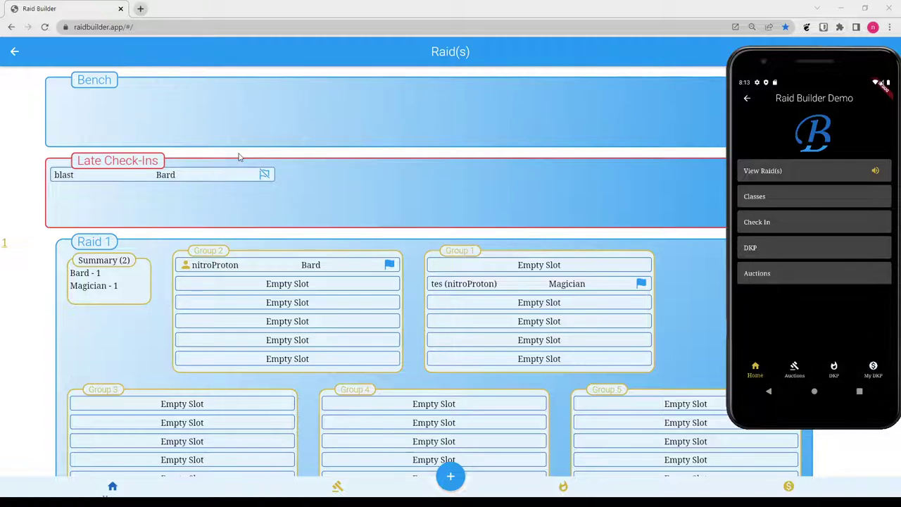
Have the late check-in blast (Bard) placed automatically in the raid.
left_click(206, 179)
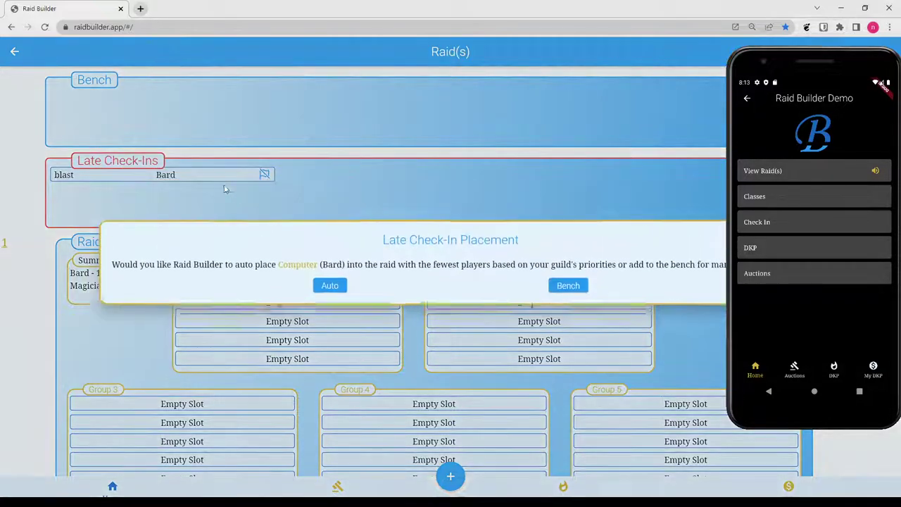
left_click(329, 295)
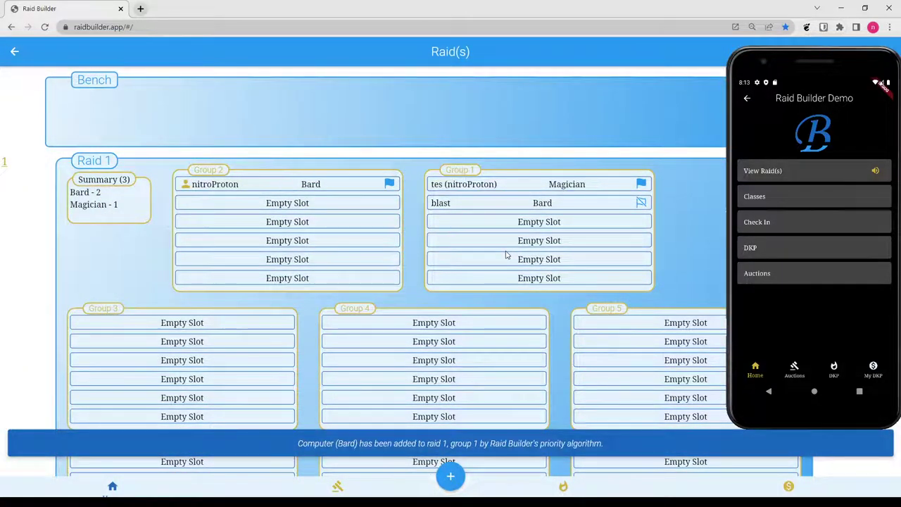
Add a Raid Builder DKP tick for all raiders with the description test and a value of 1111.
left_click(449, 477)
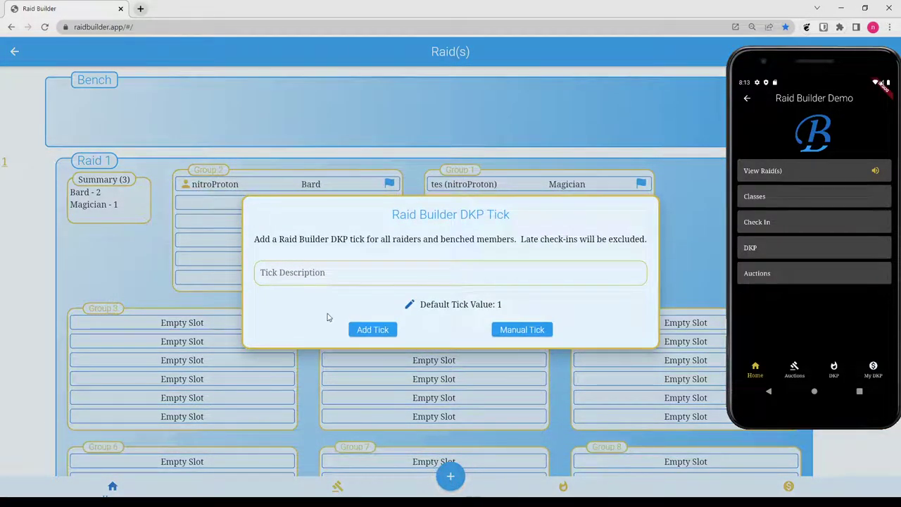
left_click(312, 272)
type("test")
left_click(409, 305)
left_click(414, 309)
type("1111")
left_click(388, 333)
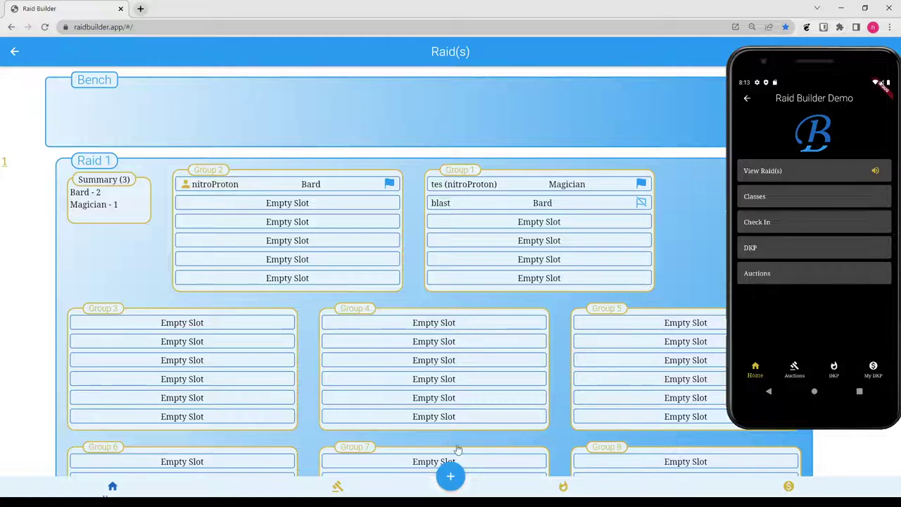
Add a manual DKP tick for blast, keeping the default tick value and no description.
left_click(451, 479)
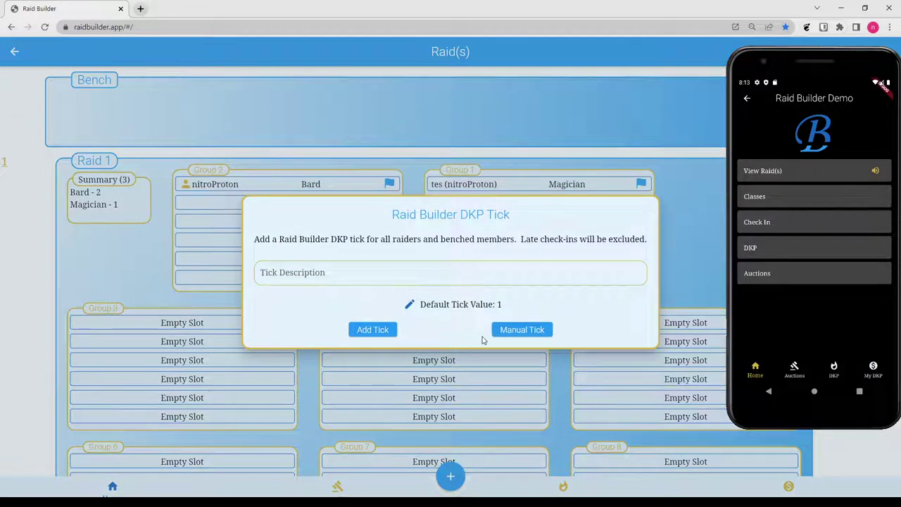
left_click(517, 331)
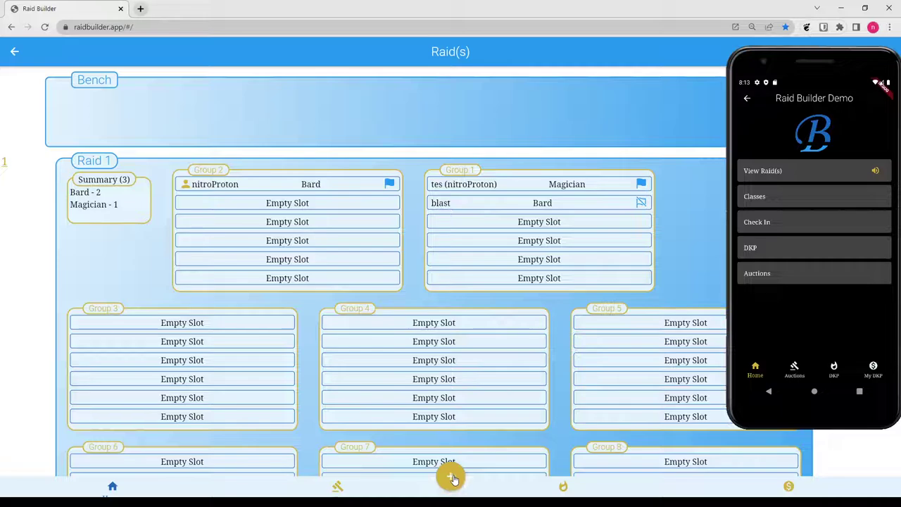
left_click(451, 478)
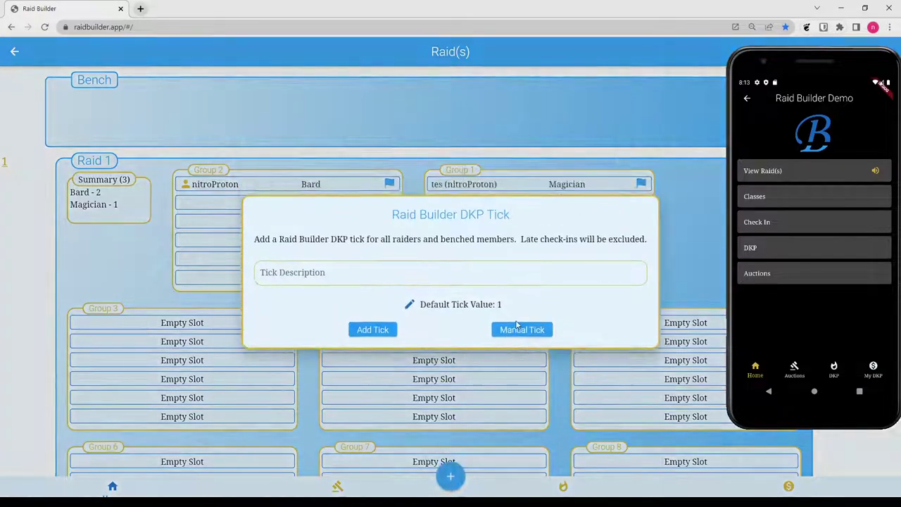
left_click(521, 330)
left_click(488, 316)
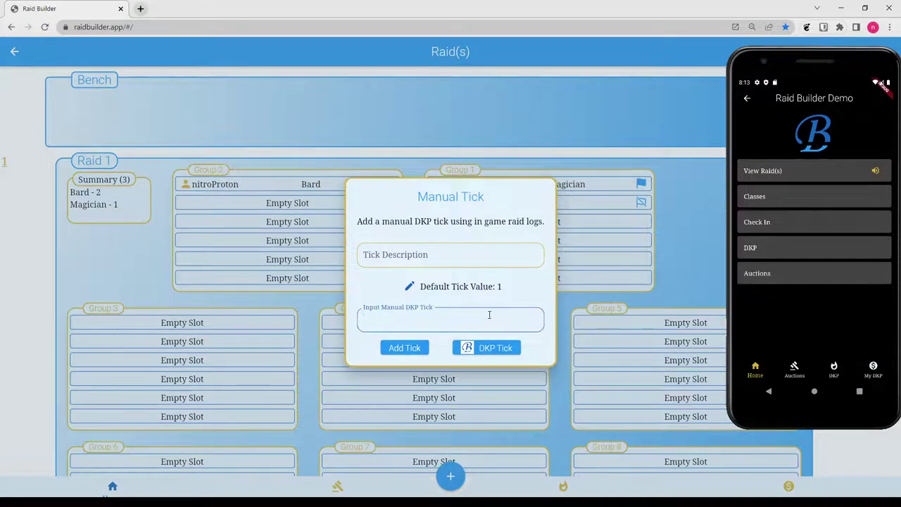
type("blast")
left_click(410, 348)
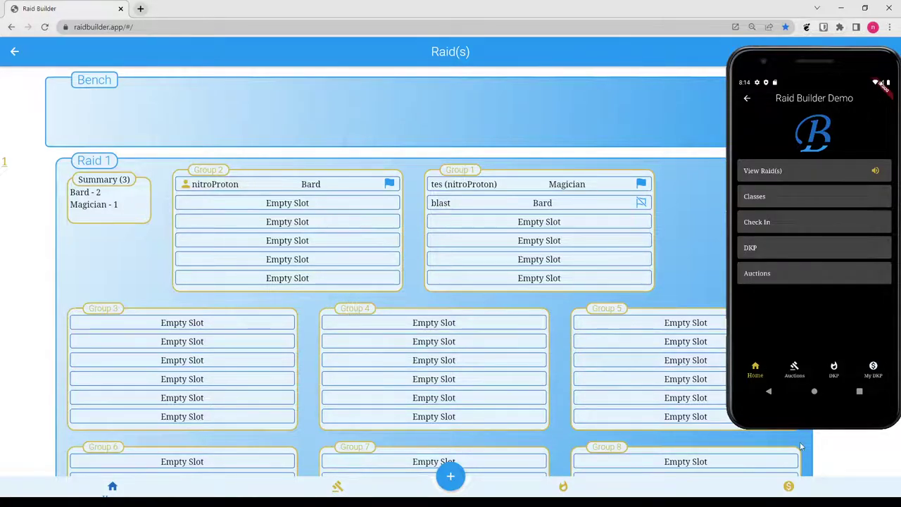
Examine the guild leader's own DKP ticks, and reload the Raid Builder Demo guild on the phone to examine blast's DKP.
left_click(789, 485)
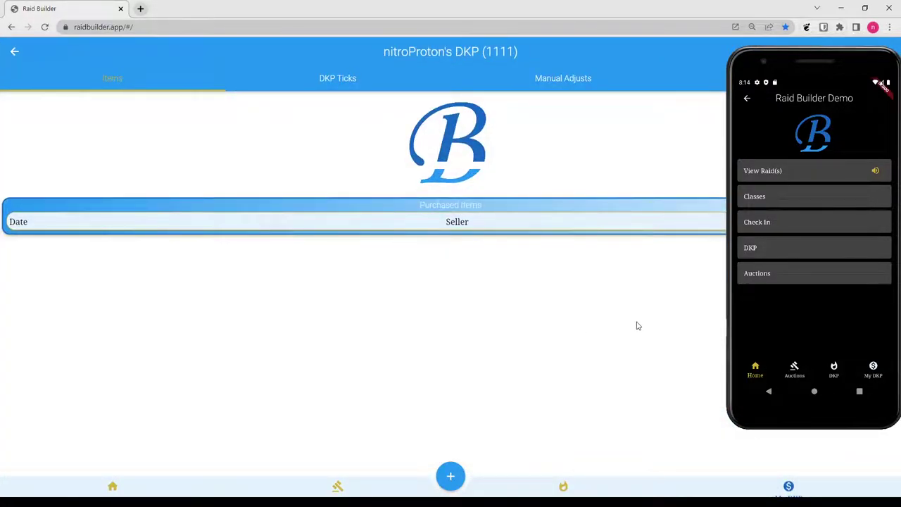
left_click(339, 83)
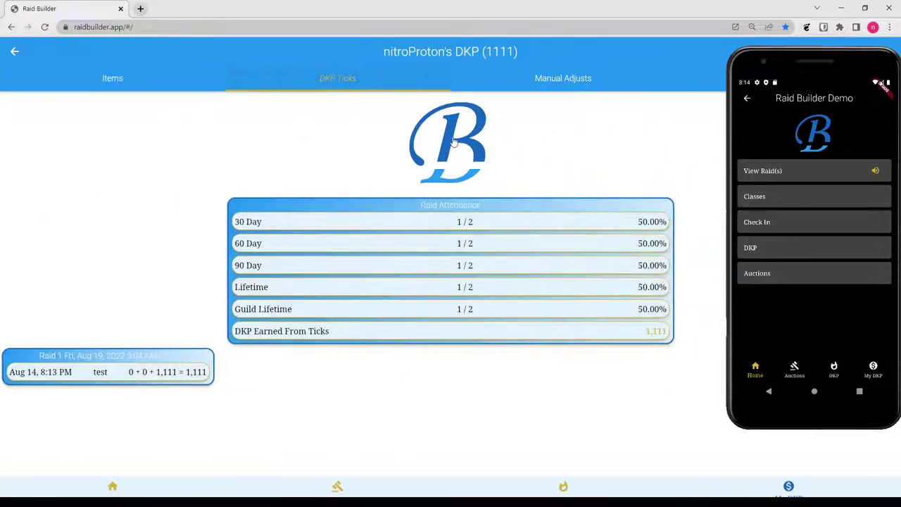
left_click(834, 366)
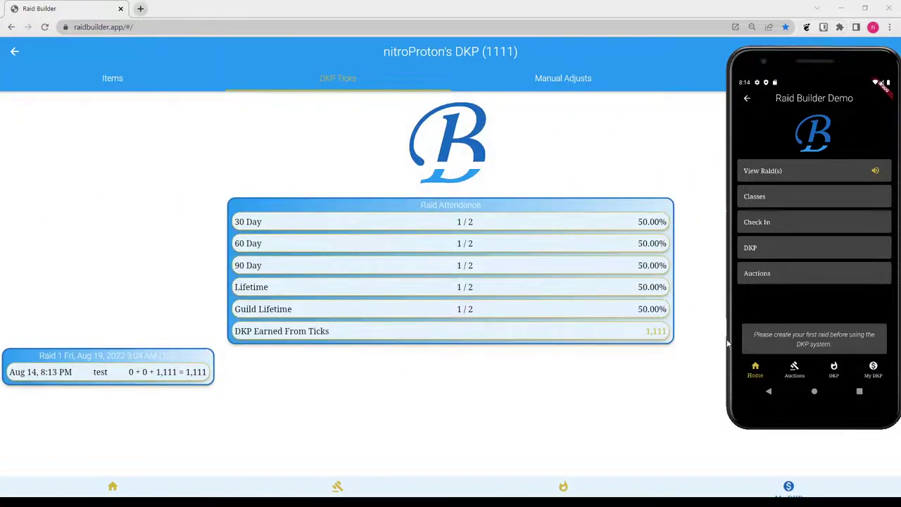
left_click(748, 99)
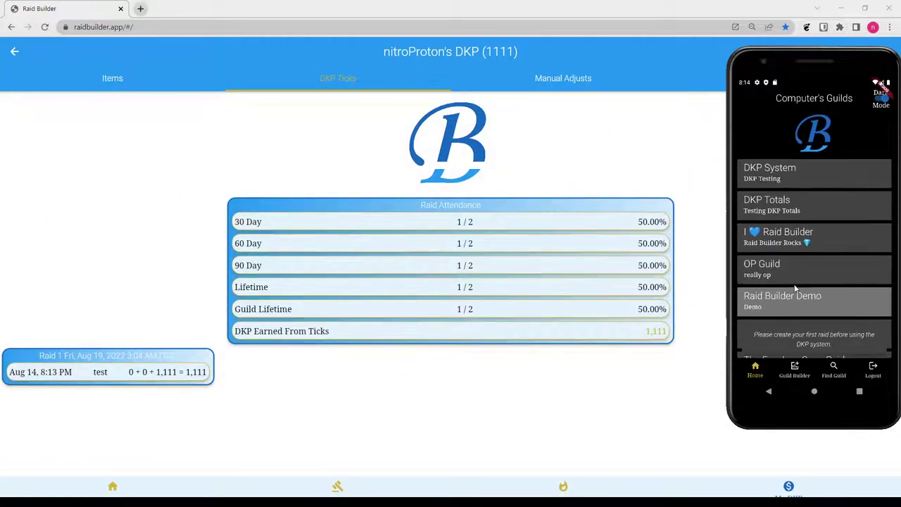
left_click(792, 288)
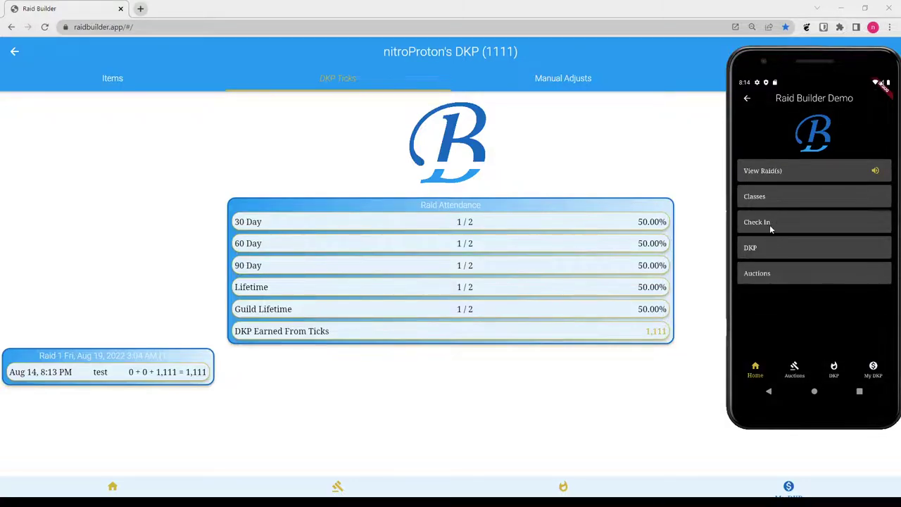
left_click(870, 369)
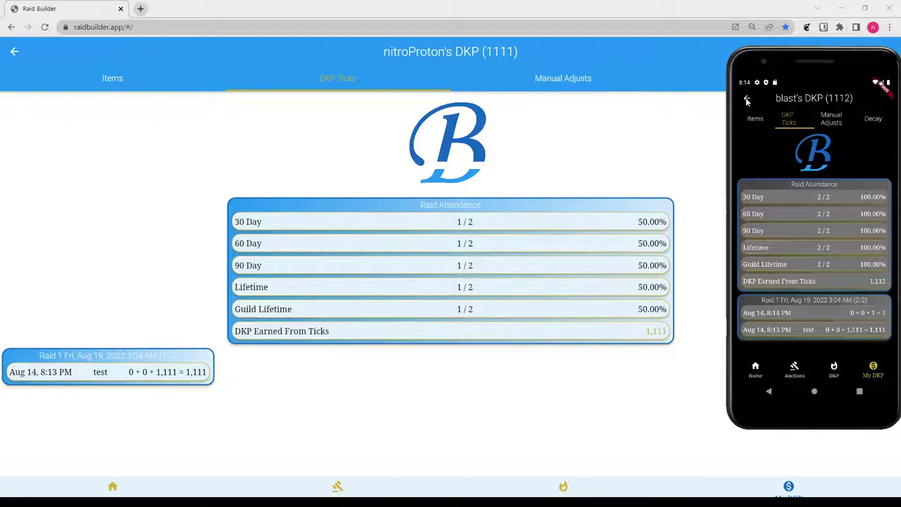
View the guild's DKP raid list on the phone and in the browser, and examine Raid 1's DKP ticks.
left_click(833, 369)
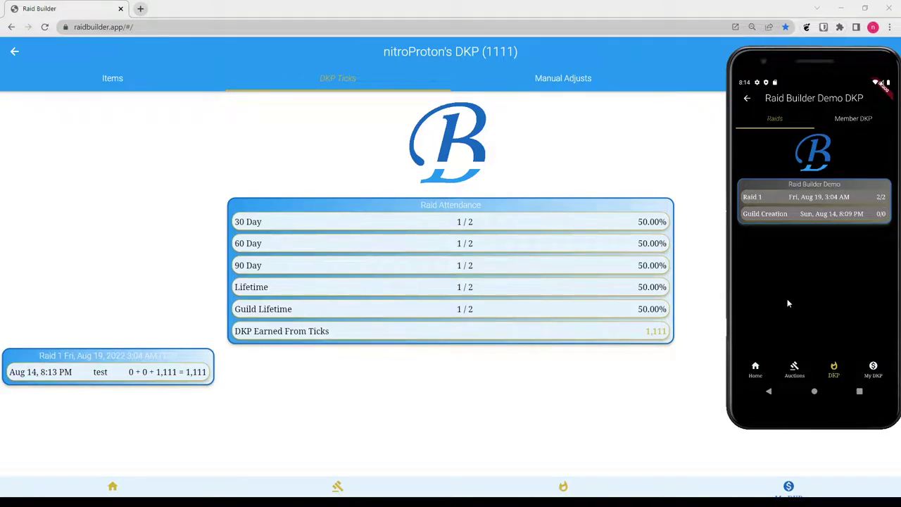
left_click(562, 487)
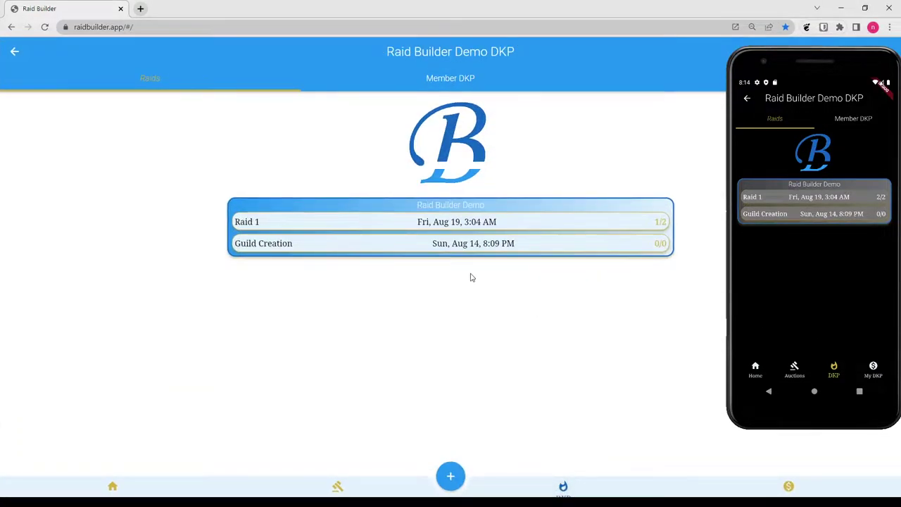
left_click(418, 224)
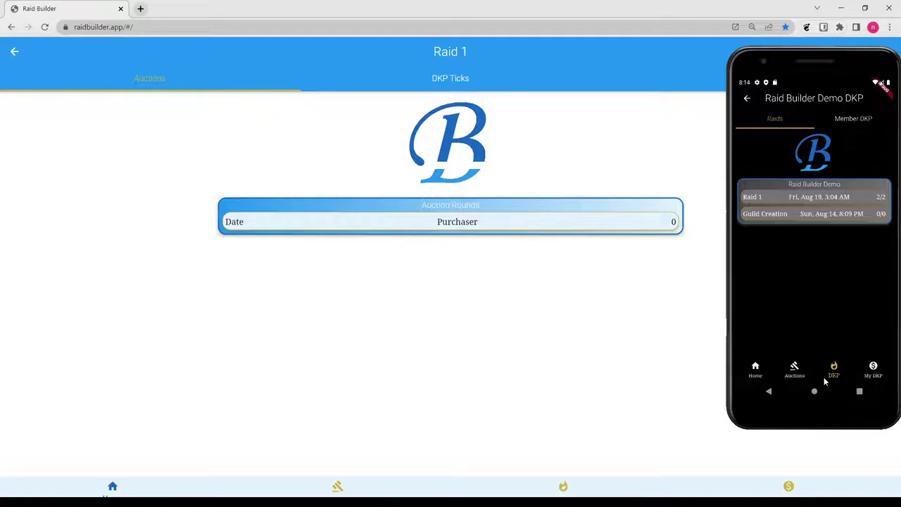
left_click_drag(798, 416, 834, 54)
left_click(464, 79)
left_click(451, 476)
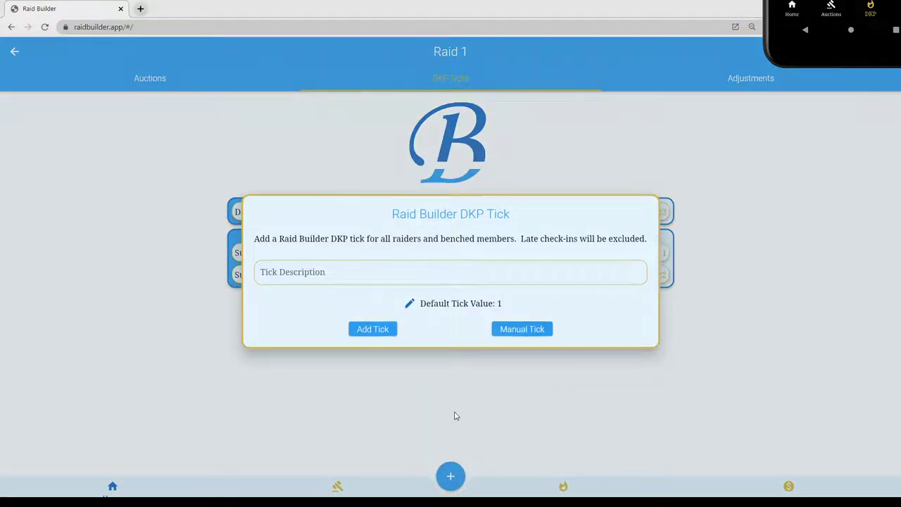
left_click(455, 416)
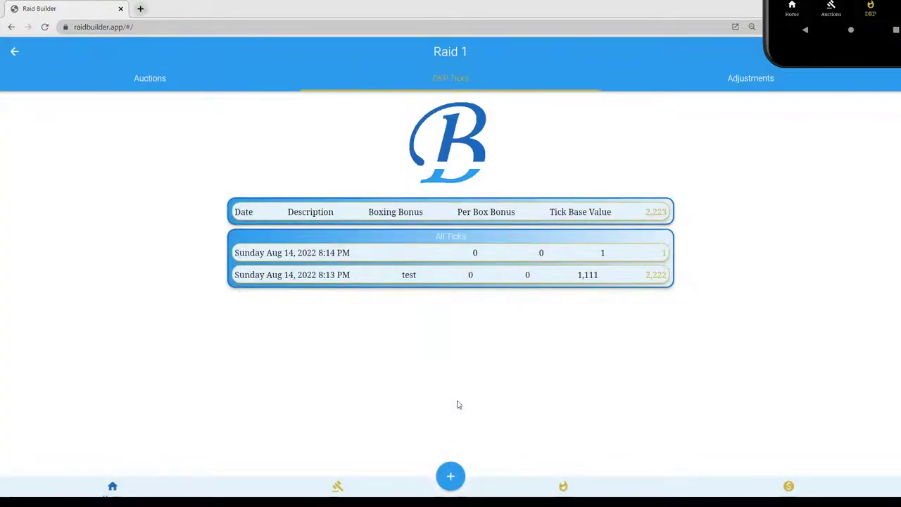
Examine which members received the 8:14 PM tick and the form for adding members to it, and return to Raid 1.
left_click(388, 255)
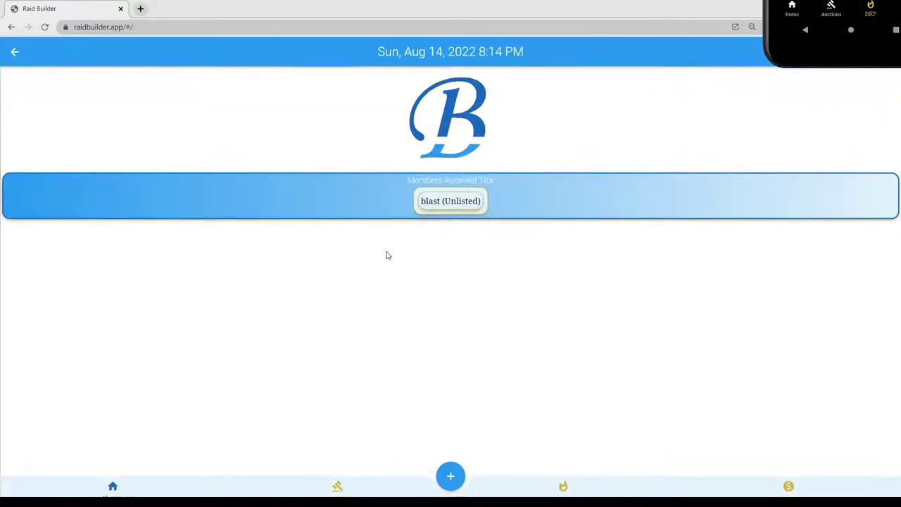
left_click(455, 479)
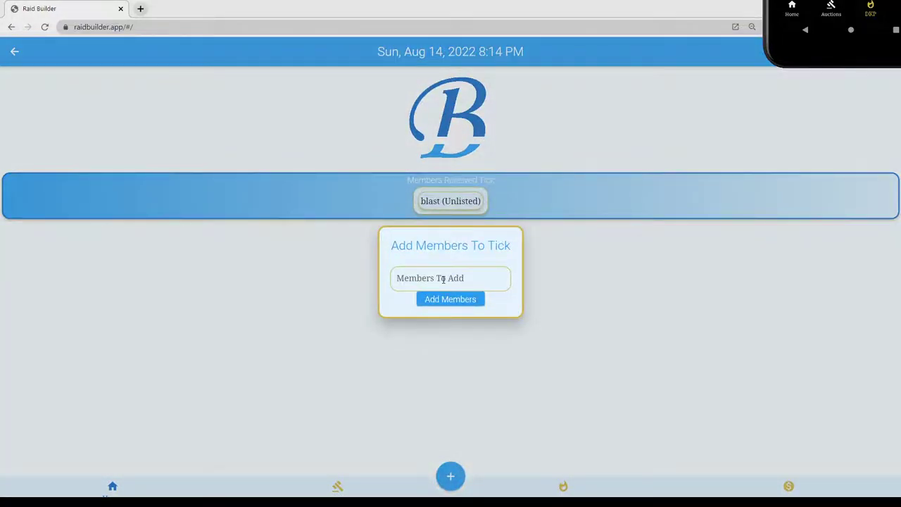
left_click(472, 277)
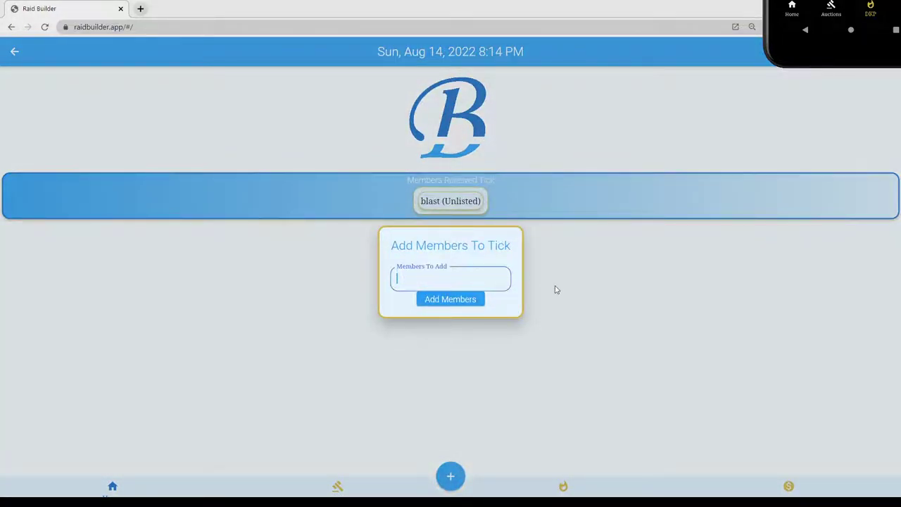
left_click(611, 297)
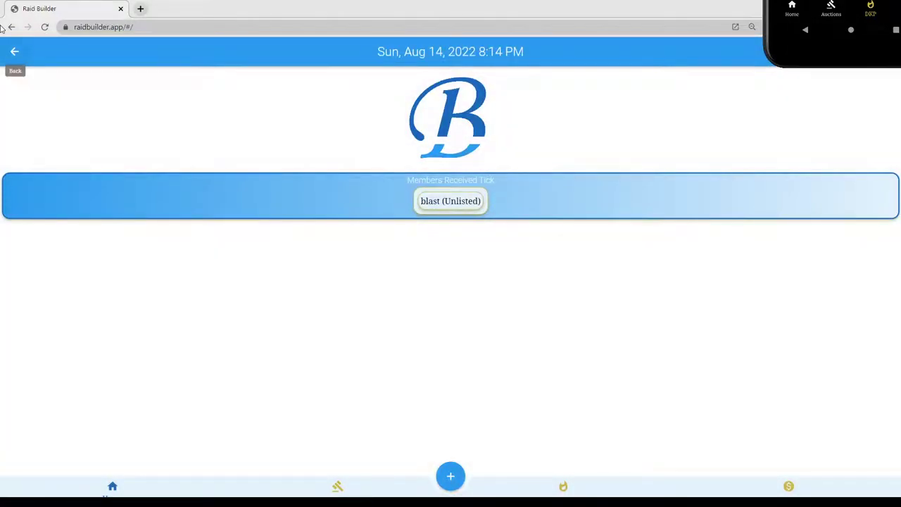
left_click(14, 47)
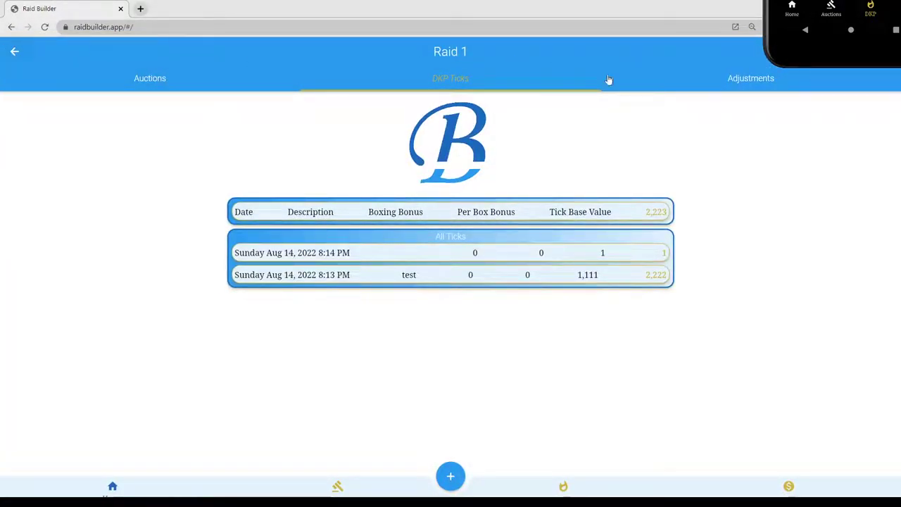
Check Raid 1's auction rounds and the guild's member DKP list.
left_click(192, 85)
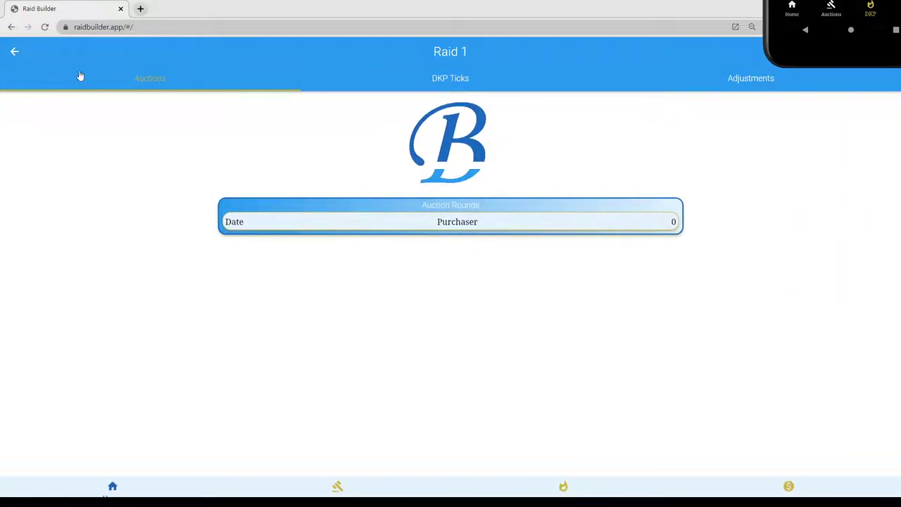
left_click(15, 52)
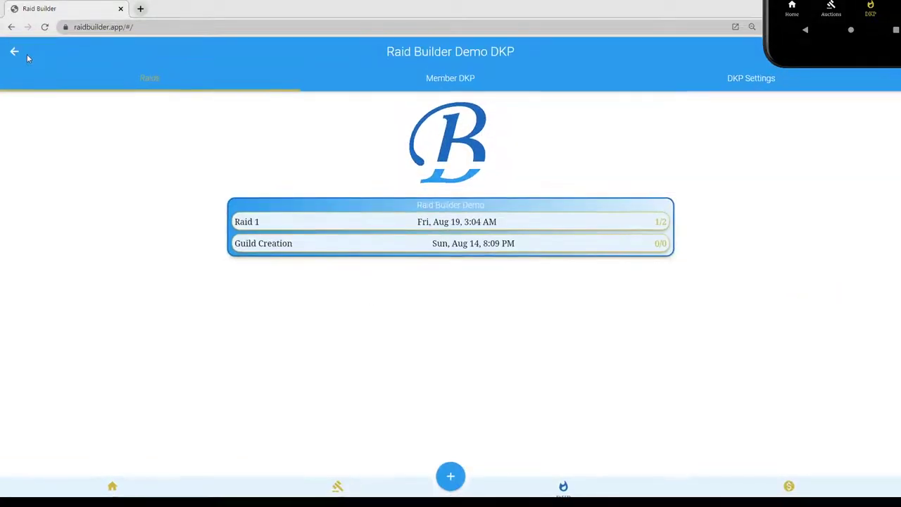
left_click(449, 477)
left_click(465, 85)
left_click(466, 87)
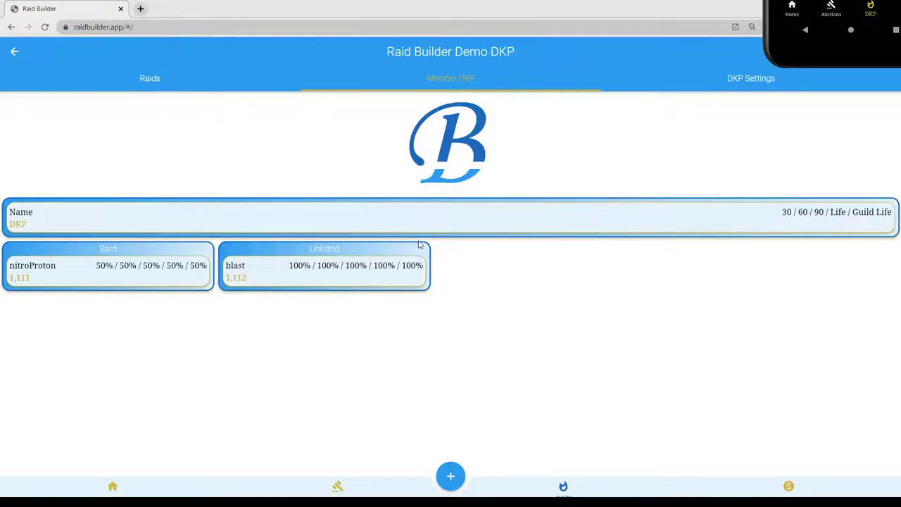
Add a manual adjustment of 111 with the description test to the guild leader's DKP.
left_click(89, 276)
left_click(574, 78)
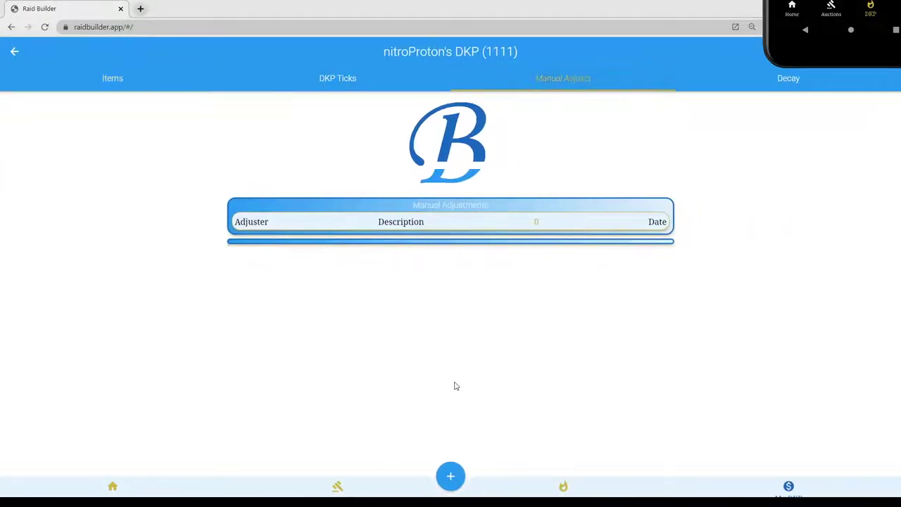
left_click(460, 482)
left_click(444, 258)
type("test")
left_click(438, 283)
type("111")
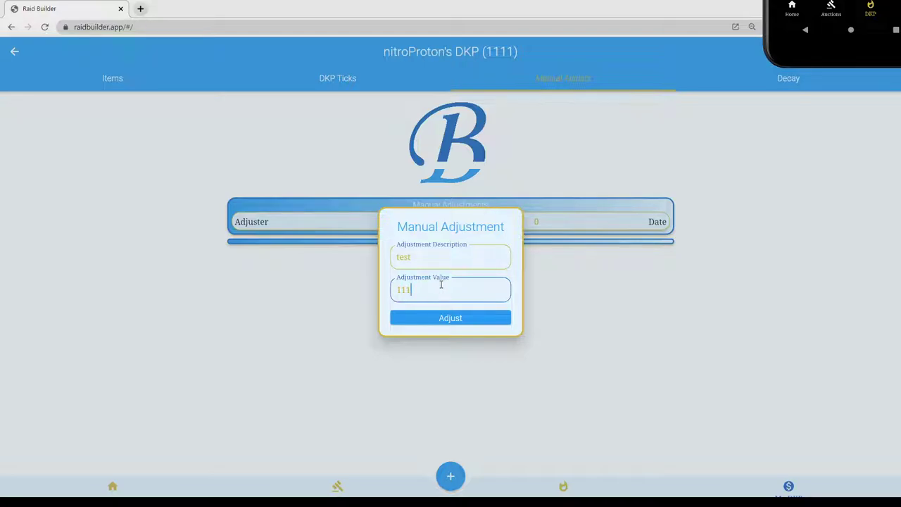
left_click(440, 318)
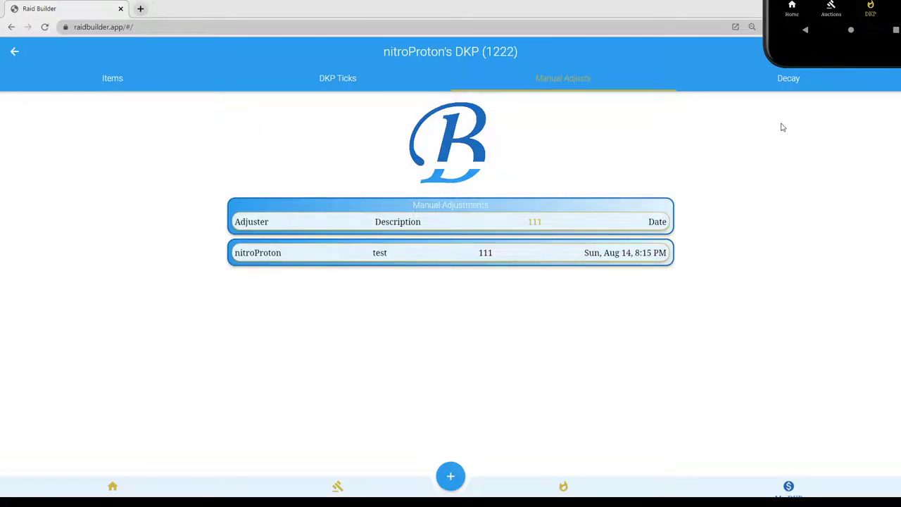
Review the guild leader's DKP decay, DKP ticks and purchased items.
left_click(779, 91)
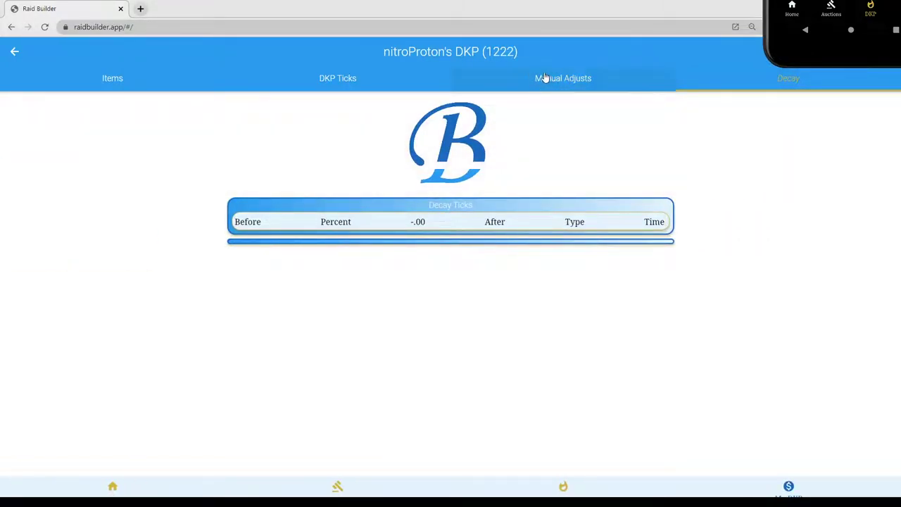
left_click(356, 80)
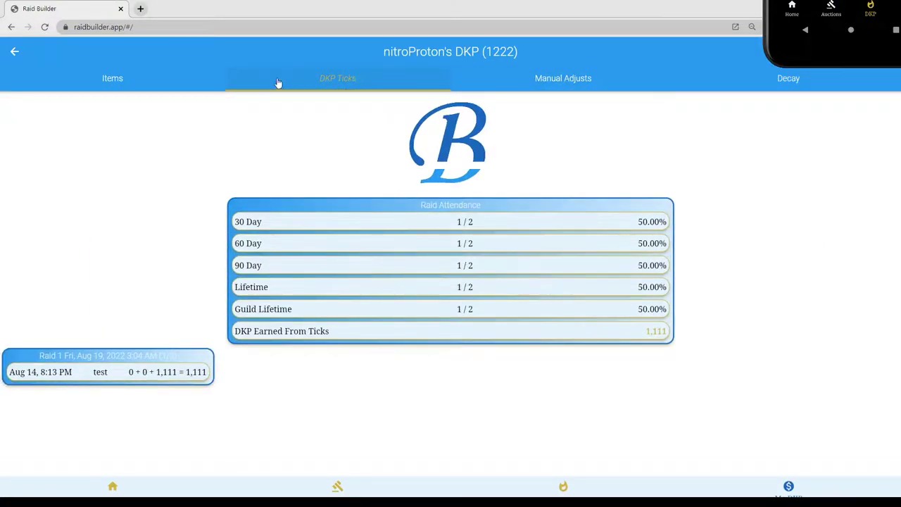
left_click(112, 78)
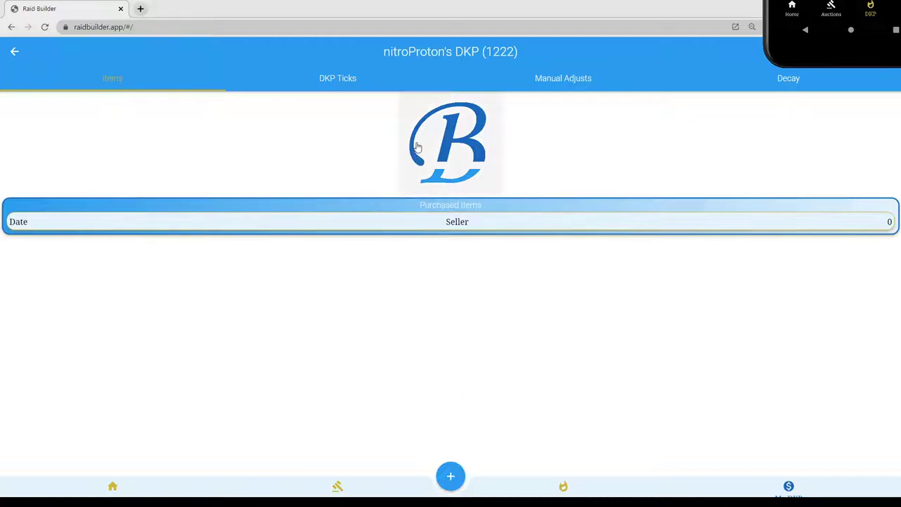
Replace the guild's light mode logo with catchphrase-dude.gif from the Test Logos folder.
left_click(473, 154)
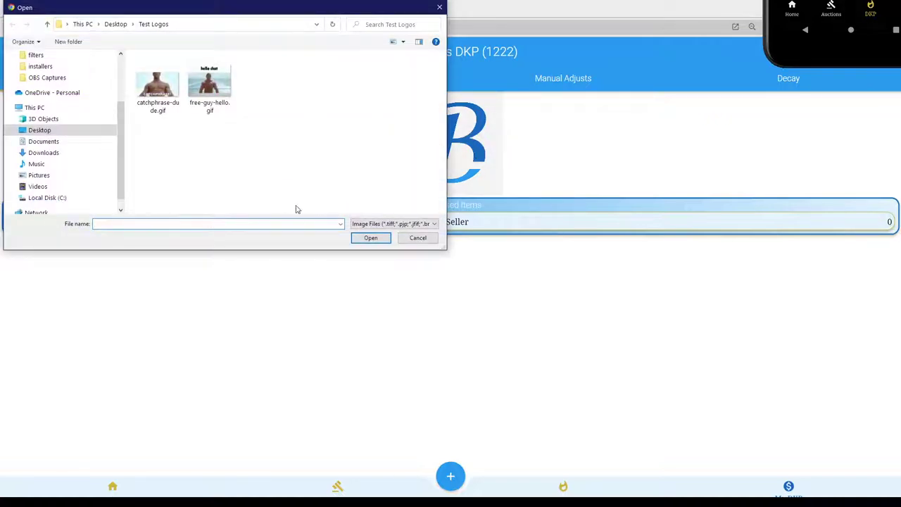
double_click(162, 95)
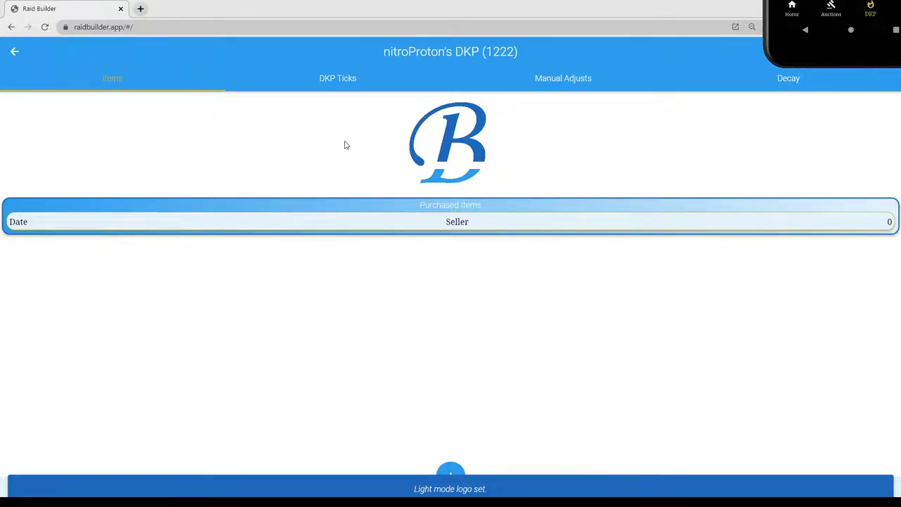
left_click(350, 80)
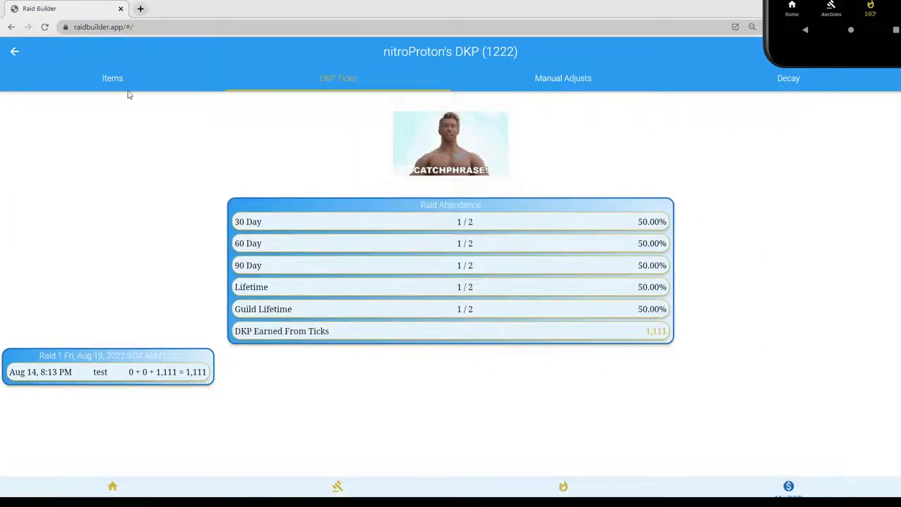
Check the new logo on the guild leader's items and DKP ticks and the guild's DKP page, and return to the guild's main page.
left_click(125, 85)
left_click(368, 84)
left_click(16, 53)
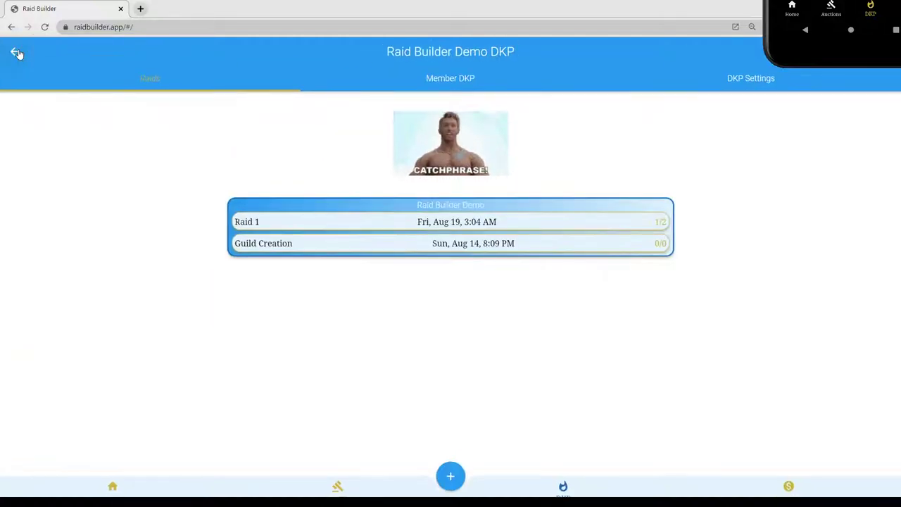
left_click(17, 52)
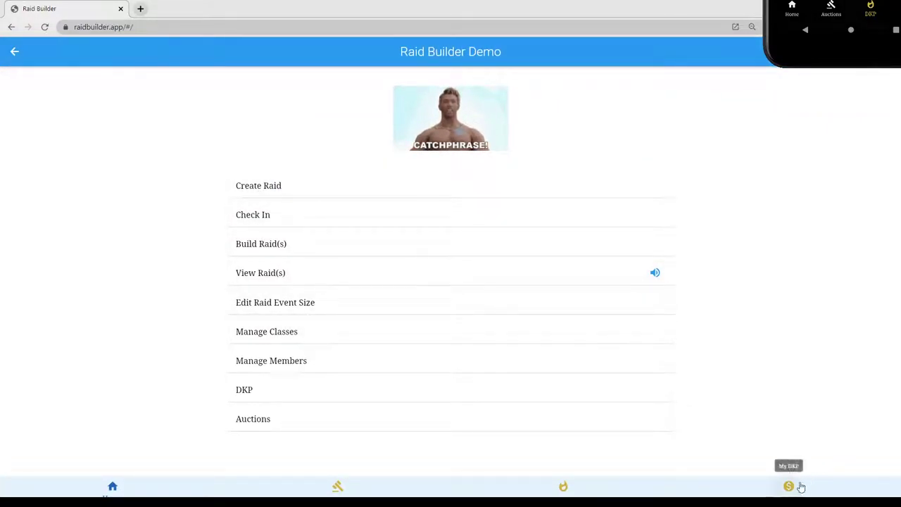
Add the quest version of Cloth Cap to the guild leader's auction wish list in the browser.
left_click(338, 488)
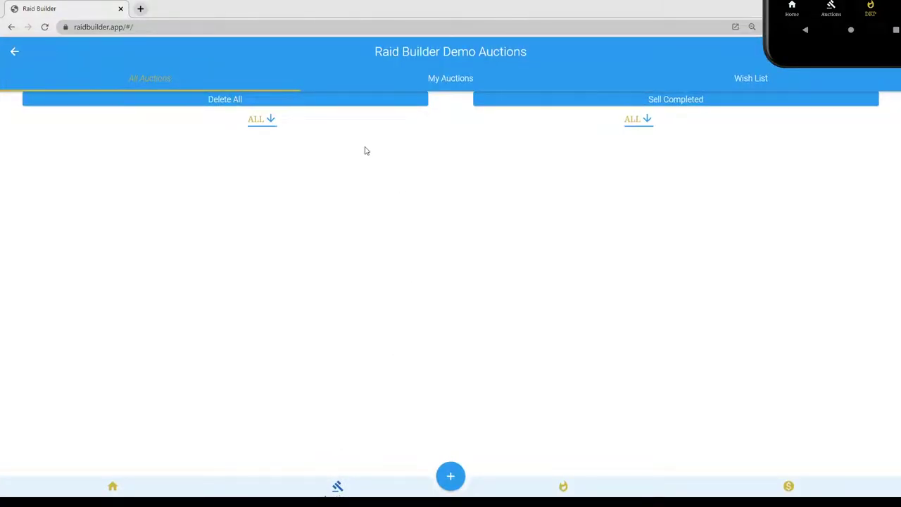
left_click(722, 78)
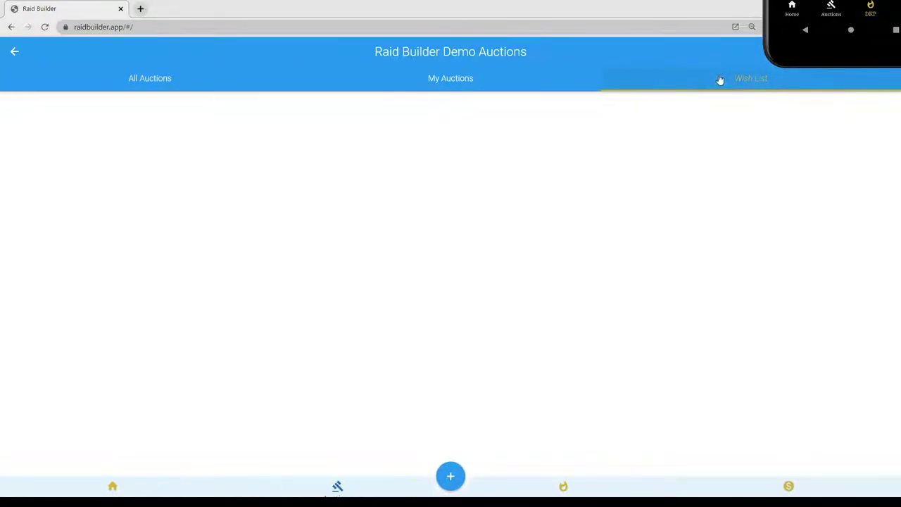
left_click(451, 476)
left_click(485, 266)
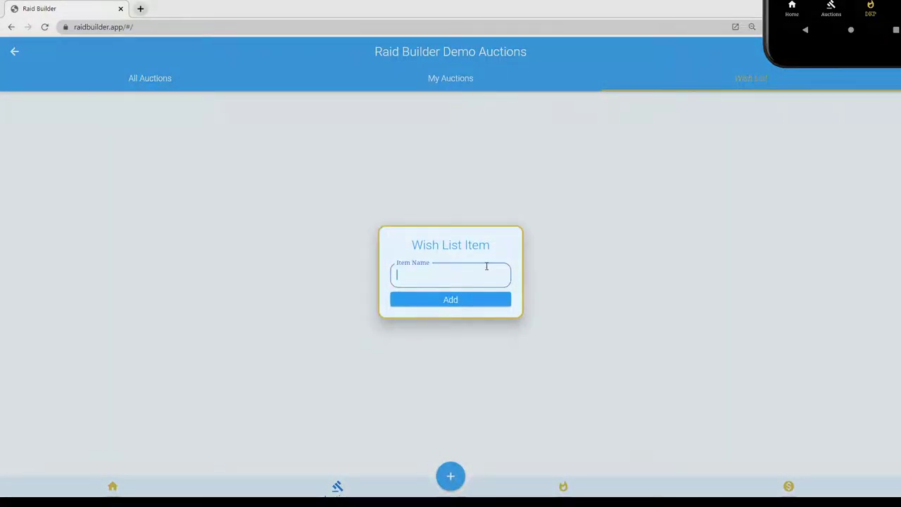
type("cloth cap")
left_click(340, 169)
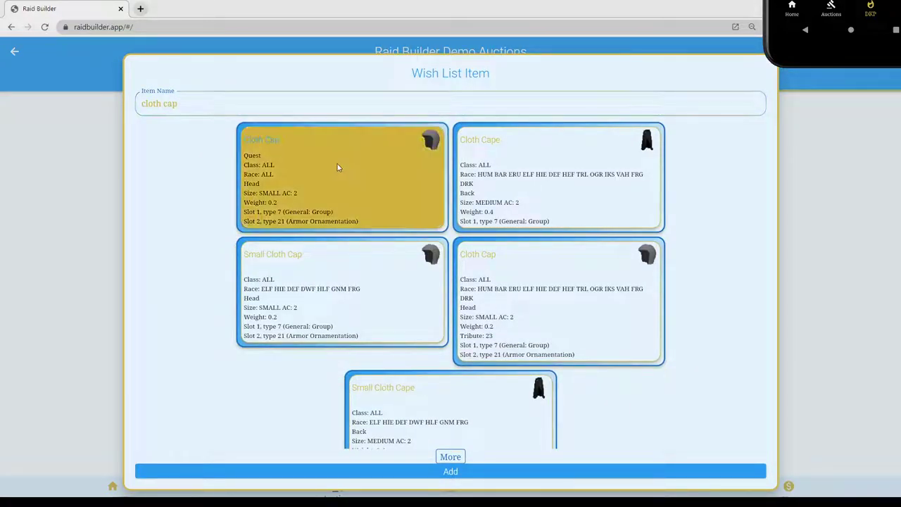
left_click(542, 470)
Bring the phone emulator fully into view and add the quest version of Cloth Cap to that member's wish list.
left_click_drag(845, 63, 748, 421)
left_click(739, 360)
left_click(816, 109)
left_click(770, 356)
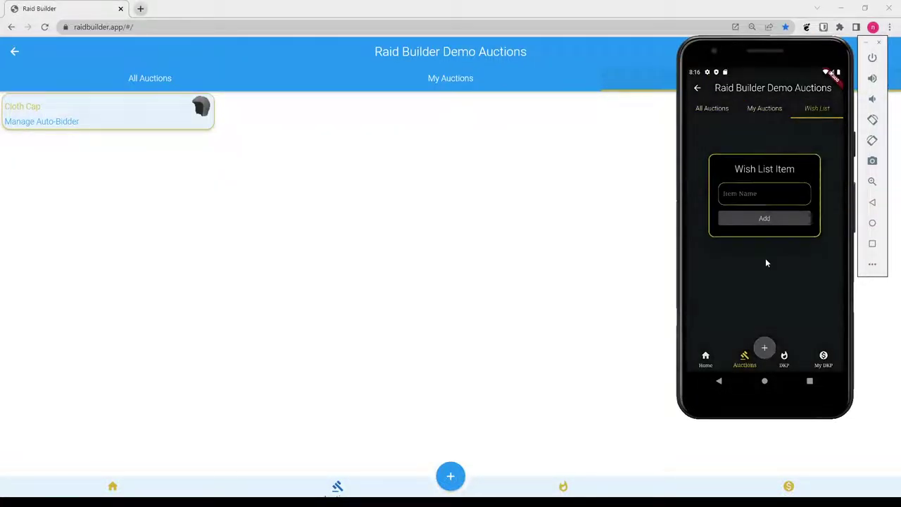
left_click(786, 214)
type("cloth cap")
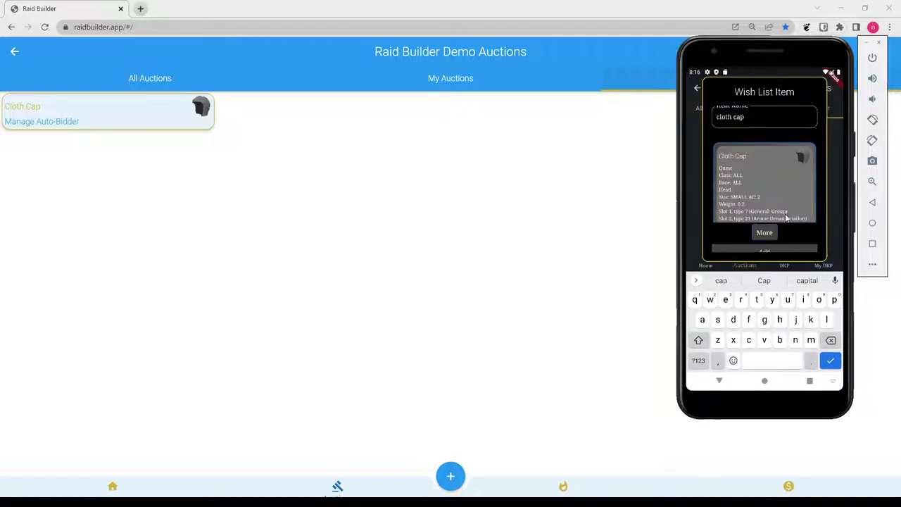
left_click(777, 169)
left_click(776, 249)
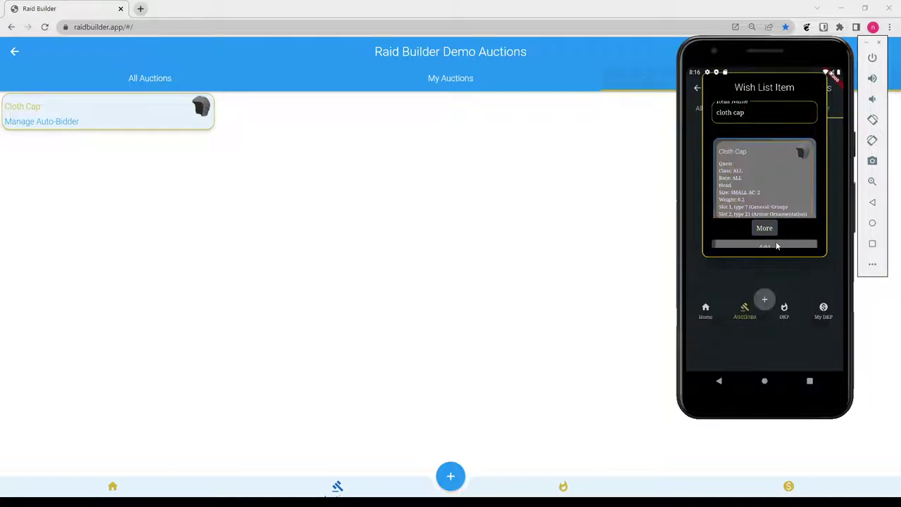
Open the auto-bidder for Cloth Cap on the phone and enter 50 as the amount to bid up to.
left_click(734, 141)
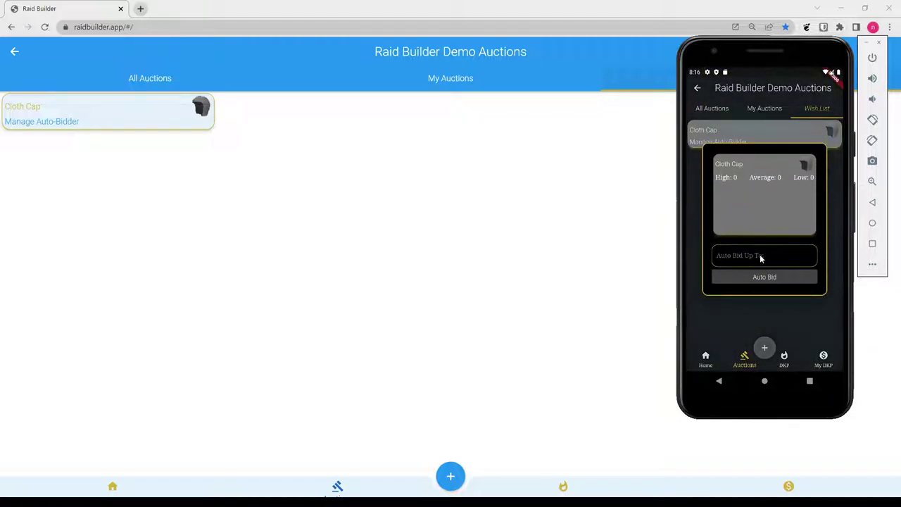
left_click(760, 255)
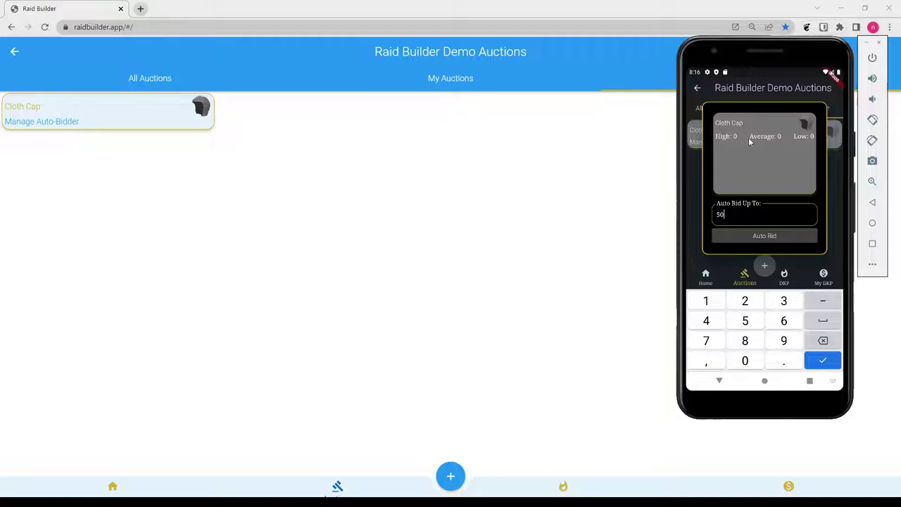
left_click(805, 124)
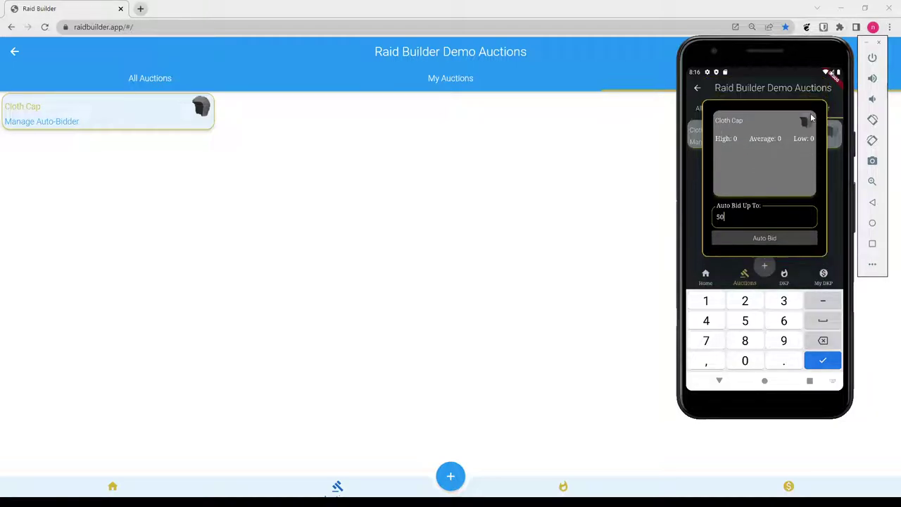
Examine Cloth Cap's item details web page on the phone, return to the auto-bidder and save the auto bid.
mouse_move(808, 104)
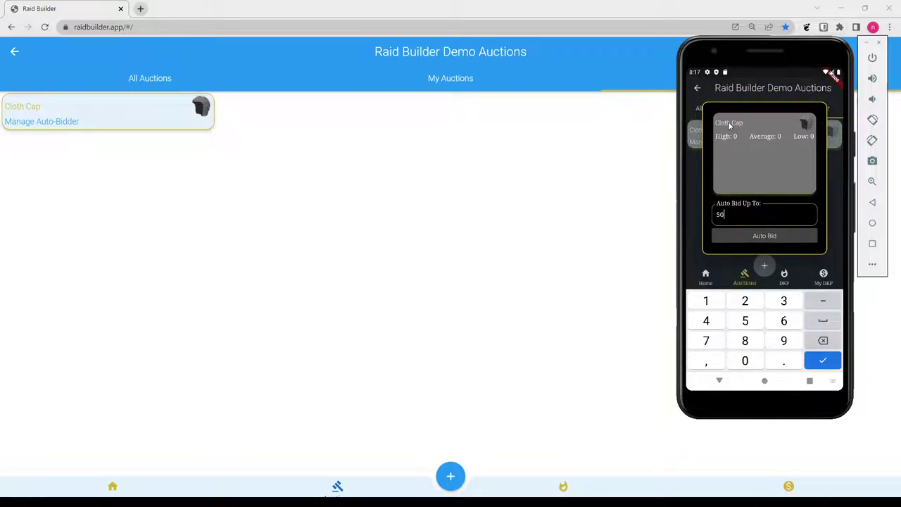
left_click(743, 236)
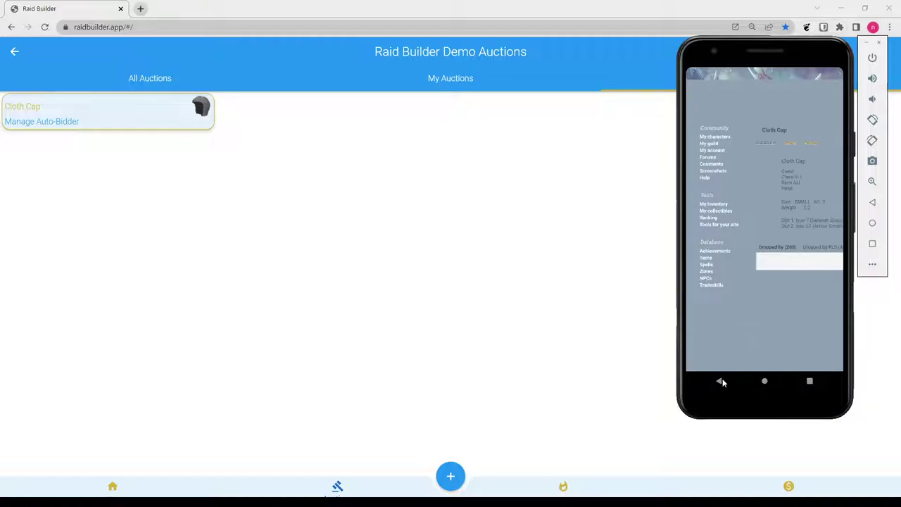
left_click_drag(802, 200, 700, 201)
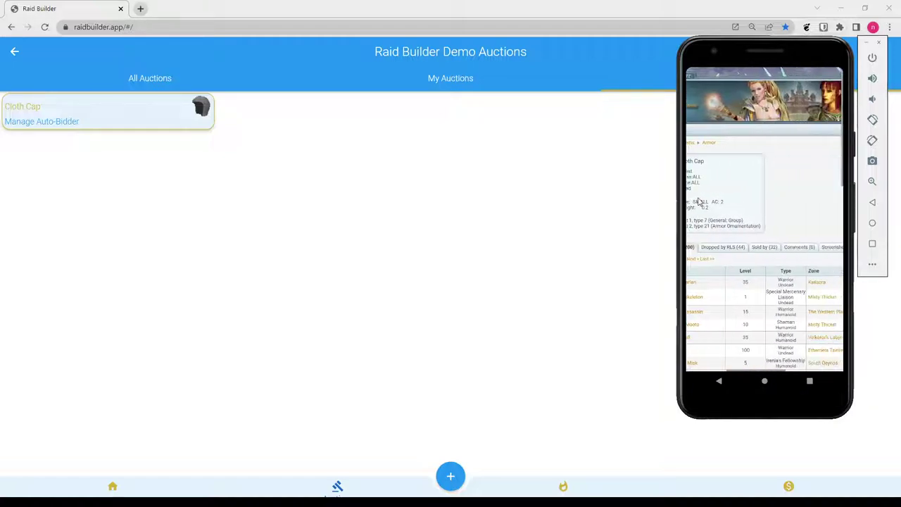
left_click_drag(816, 181, 688, 191)
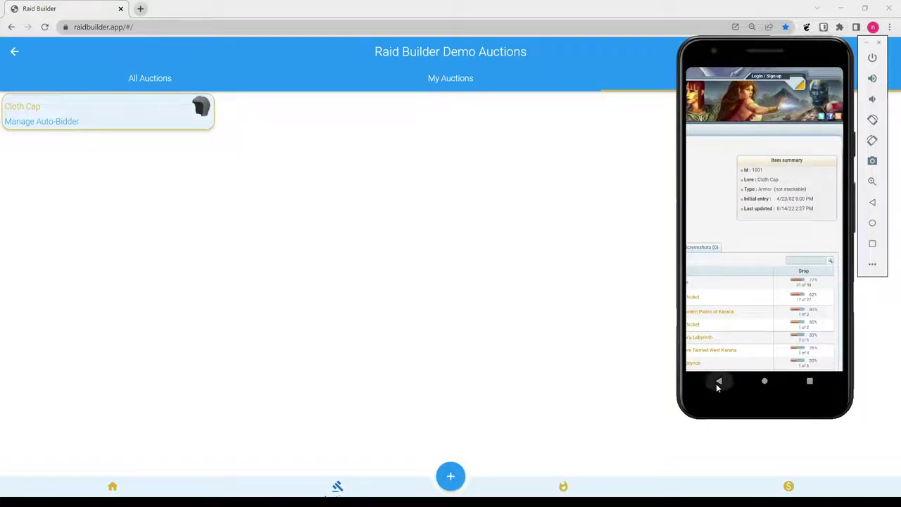
left_click(716, 383)
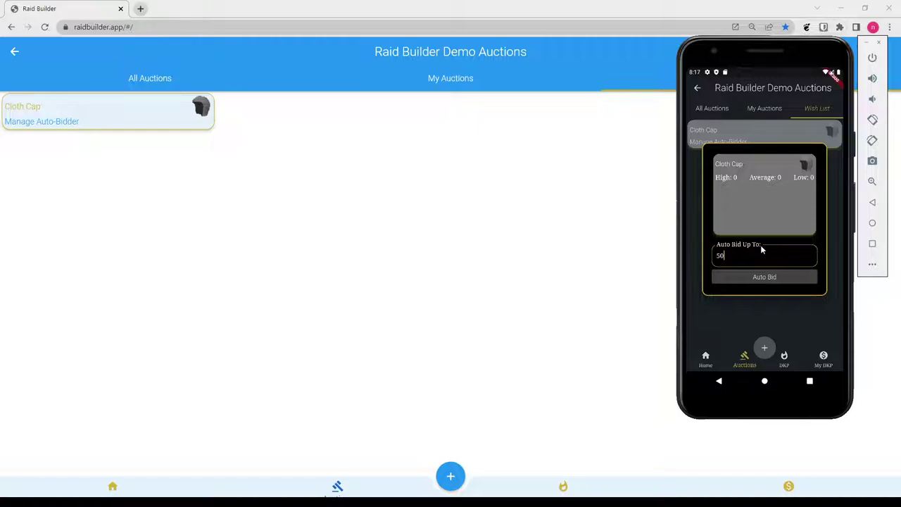
left_click(763, 277)
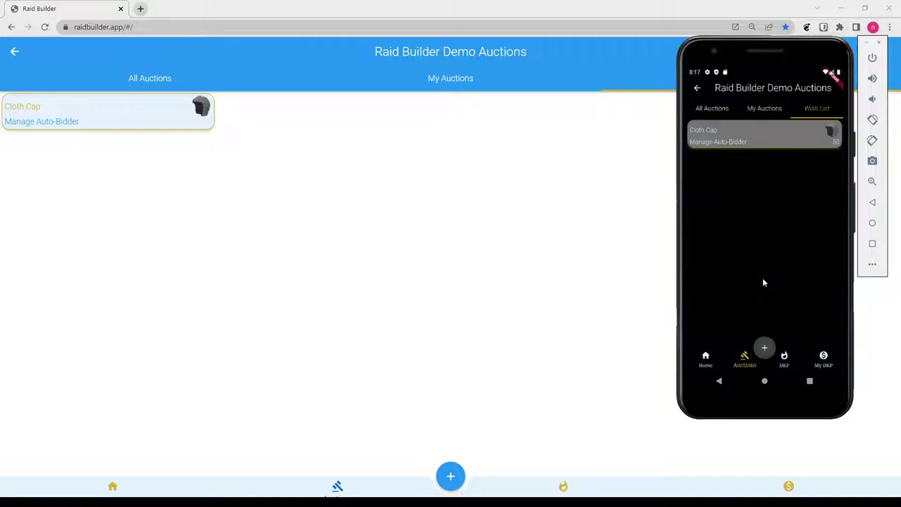
Open the form for adding active auctions in the browser and copy the whole item list from lootList.txt in Notepad.
left_click(120, 74)
left_click(450, 477)
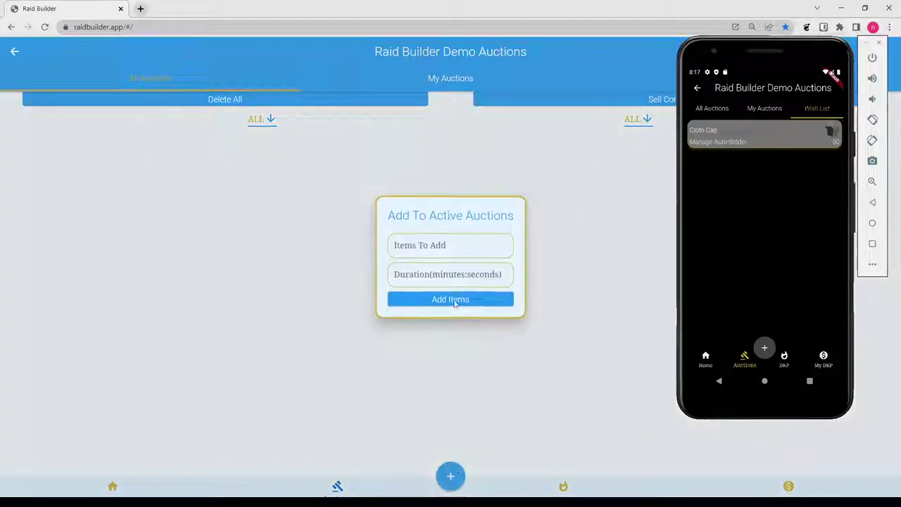
left_click(459, 258)
key("alt+Tab")
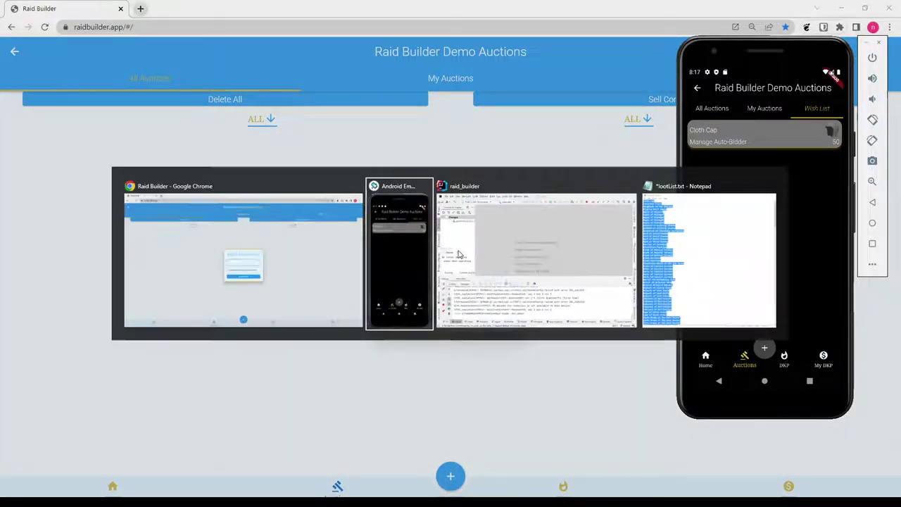
left_click(732, 259)
right_click(162, 114)
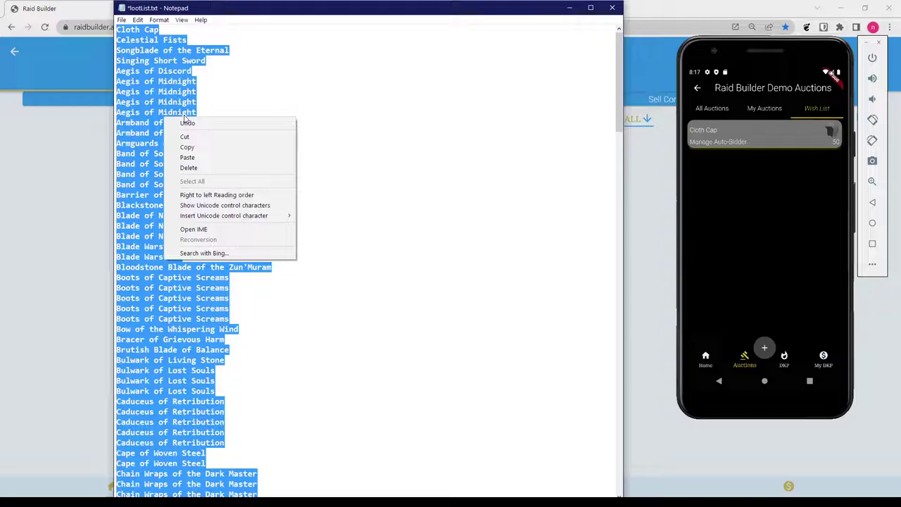
left_click(209, 149)
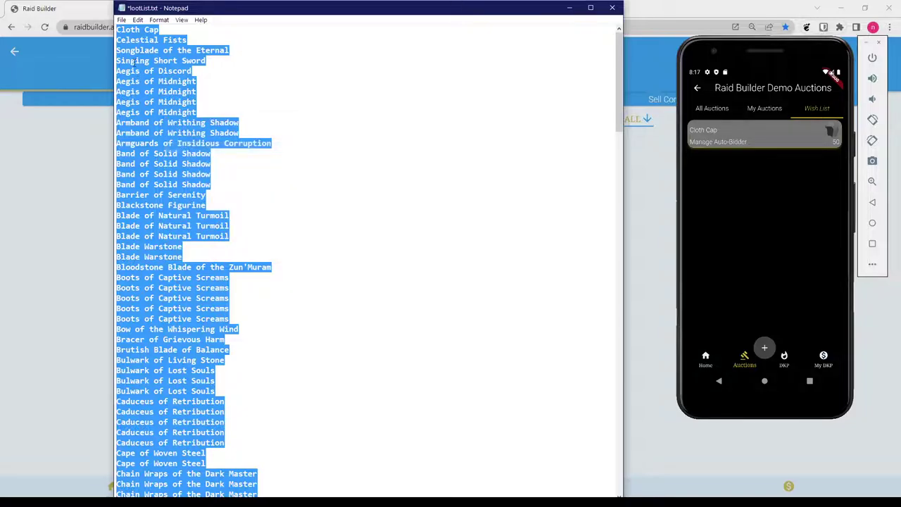
key("alt+Tab")
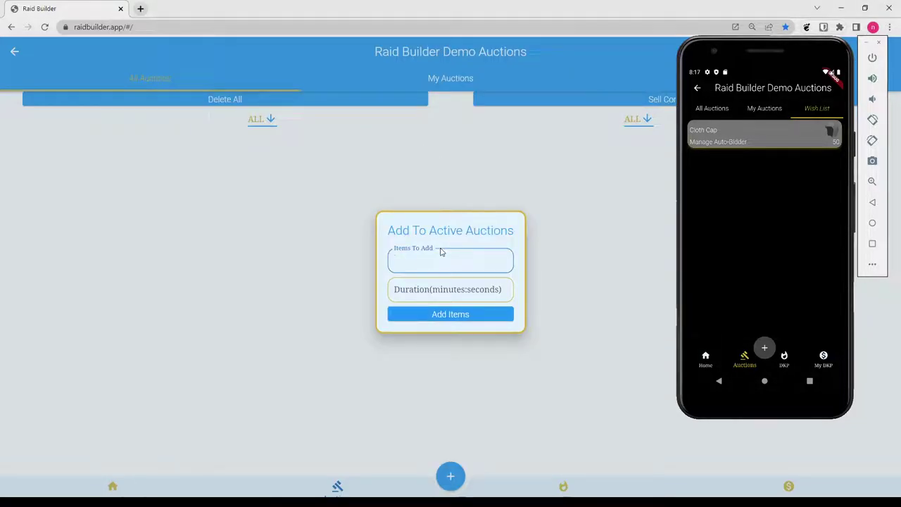
Add the copied loot list to active auctions with duration 1, choosing the HUM IKS FRG DRK Celestial Fists and the quest Cloth Cap for conflicts.
key("ctrl+v")
left_click(429, 356)
type("1")
left_click(434, 381)
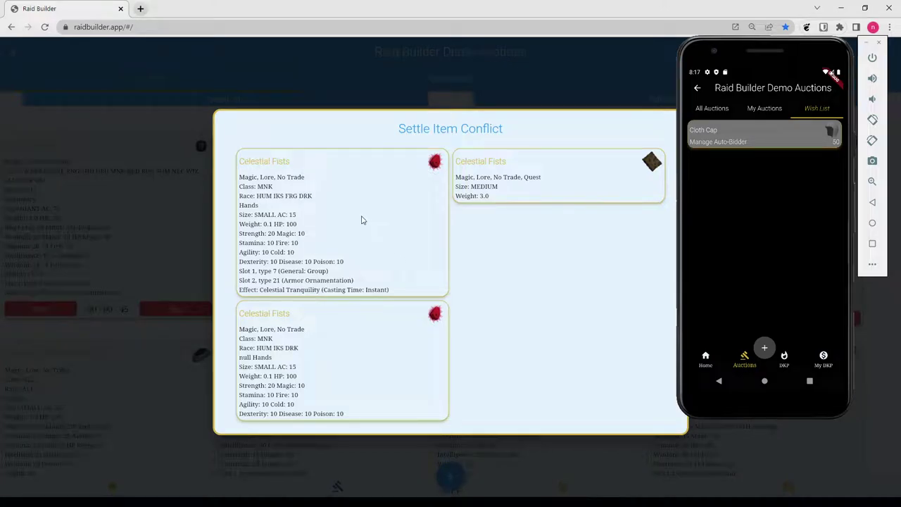
left_click(361, 220)
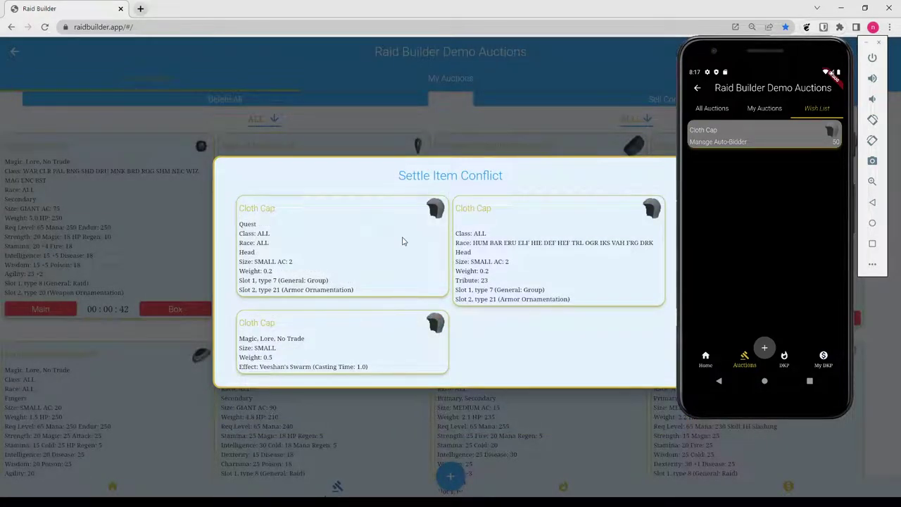
left_click(364, 252)
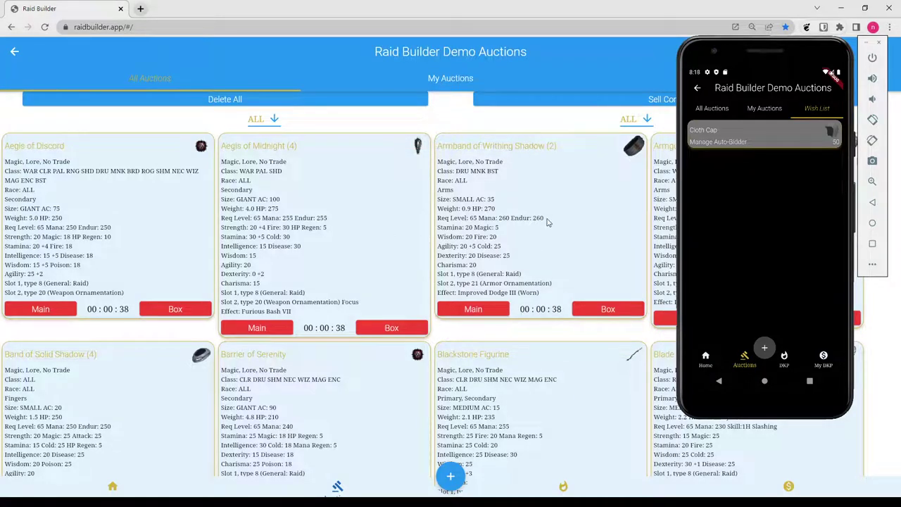
Show the phone member's own auctions, and in the browser join the Cloth Cap auction as a main and open My Auctions.
left_click(760, 110)
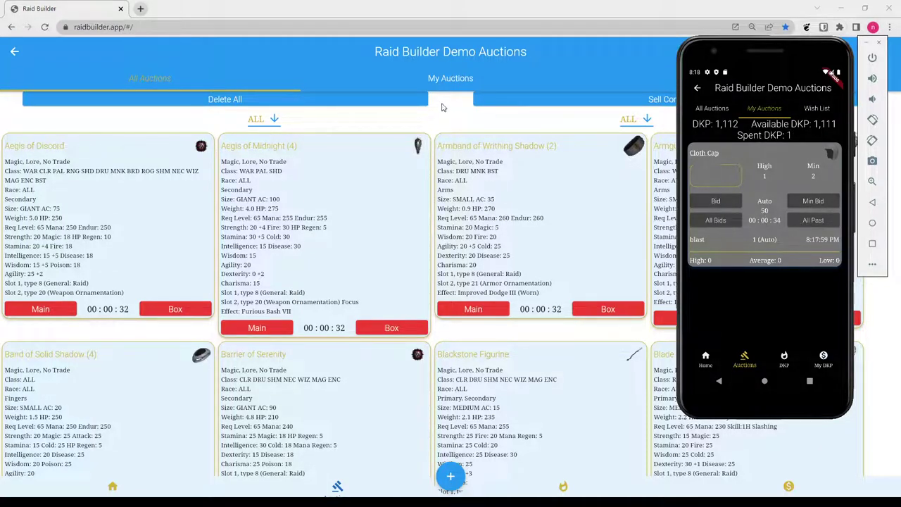
scroll(535, 189, "down", 2)
scroll(535, 189, "down", 5)
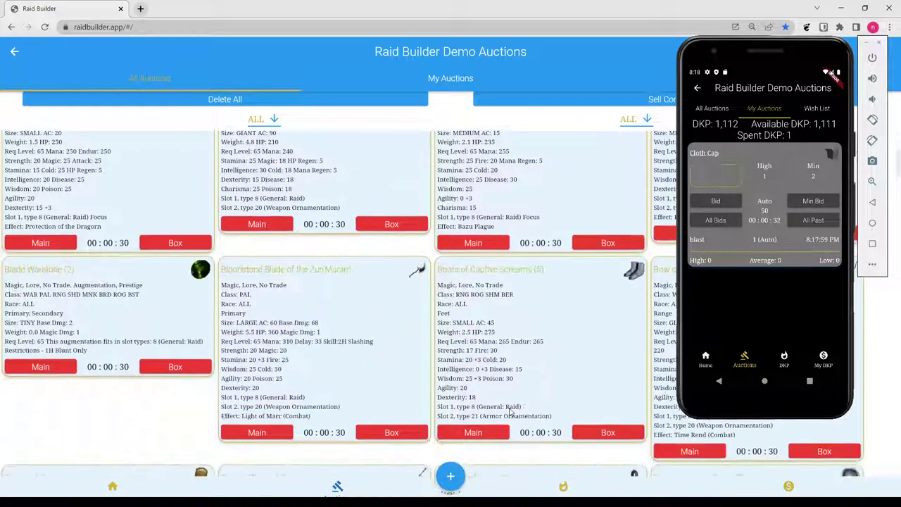
scroll(546, 261, "down", 1)
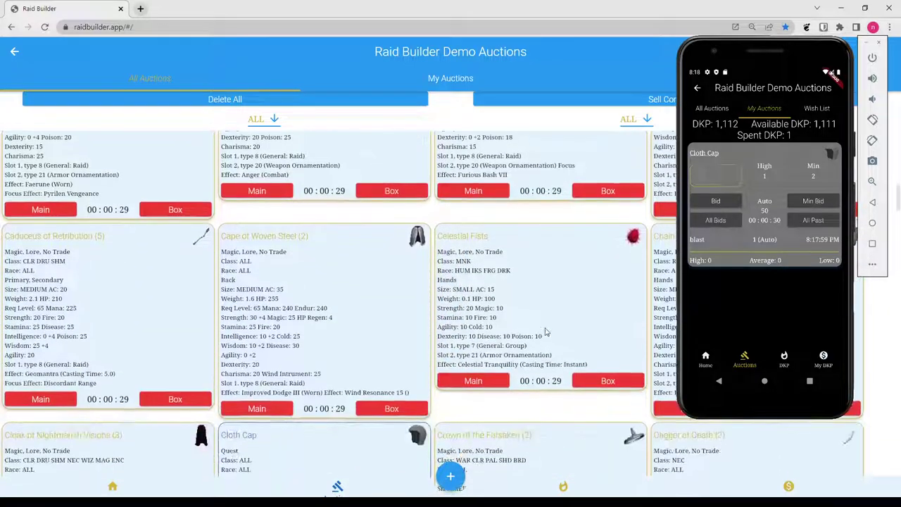
scroll(535, 295, "down", 3)
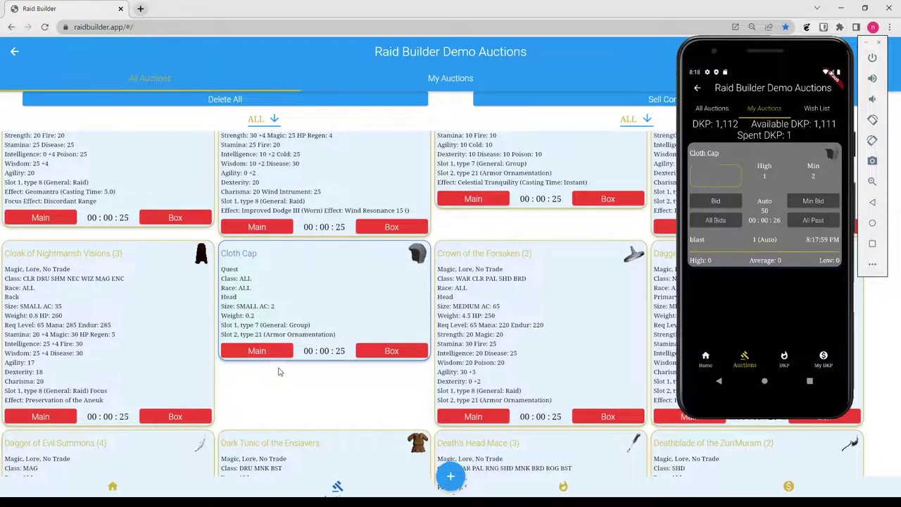
left_click(258, 351)
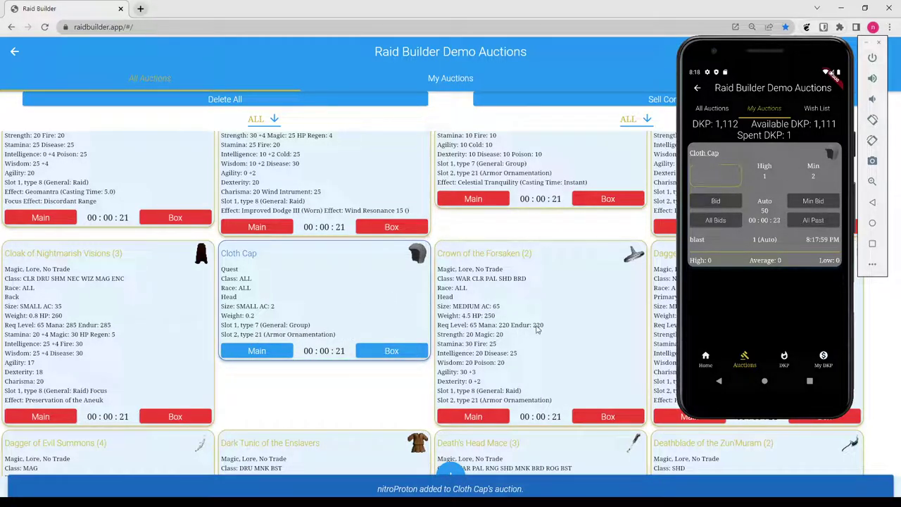
left_click_drag(554, 322, 322, 312)
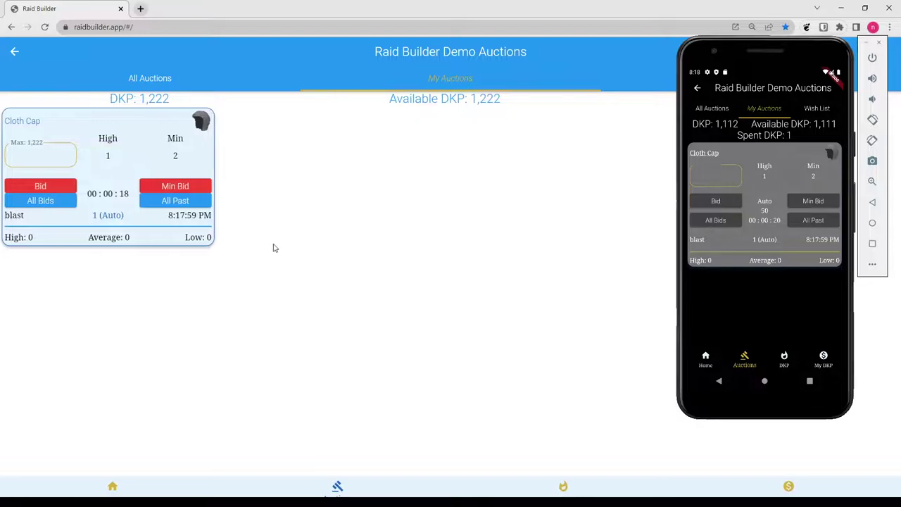
Place three minimum bids on the Cloth Cap auction in the browser and show the list of all its bids.
left_click(185, 187)
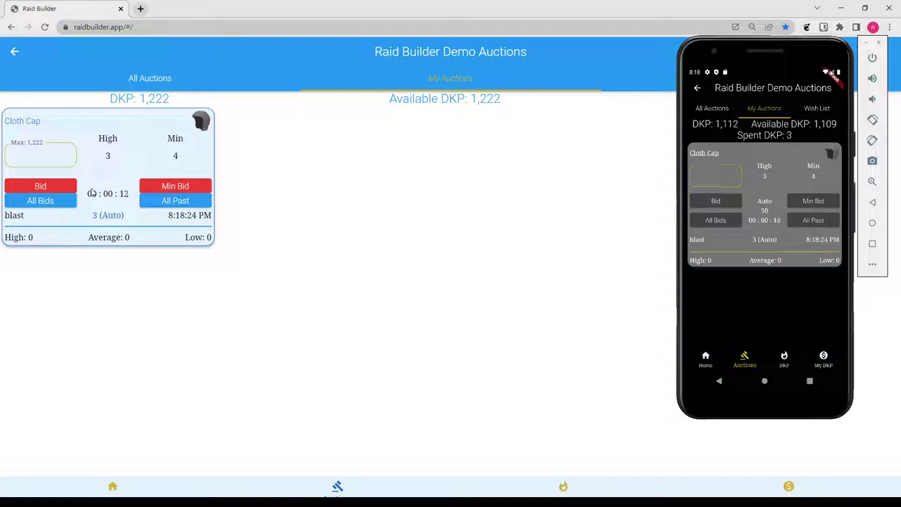
left_click(51, 202)
left_click(176, 187)
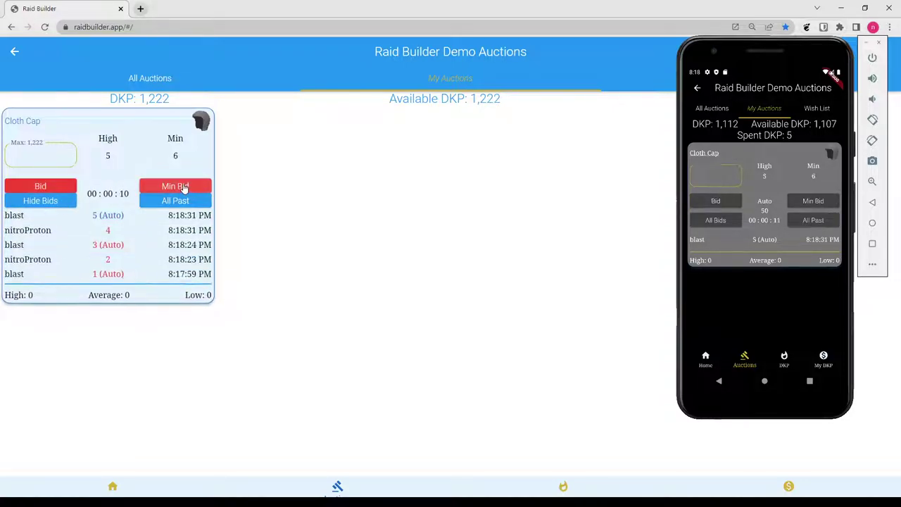
left_click(178, 186)
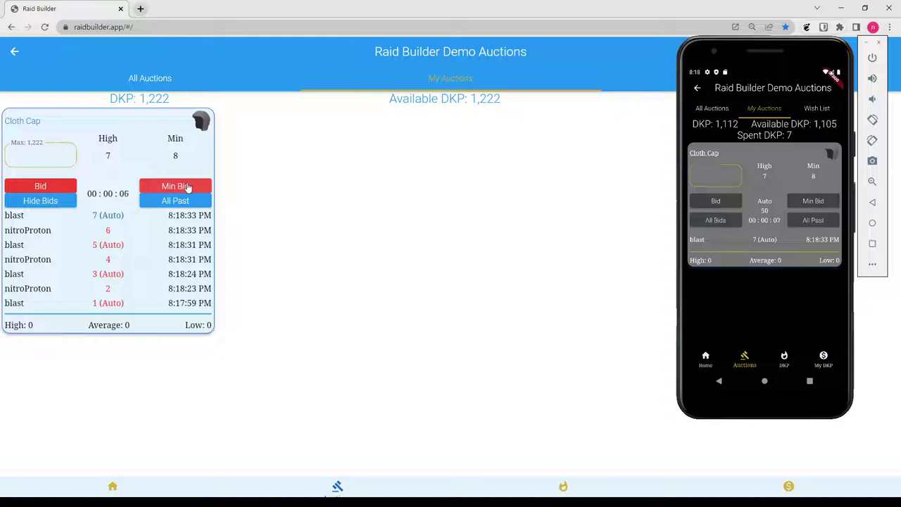
Keep placing minimum bids on Cloth Cap until the browser member's bid reaches 50 and exhausts the phone member's auto bid.
left_click(187, 187)
left_click(187, 187)
left_click(187, 187)
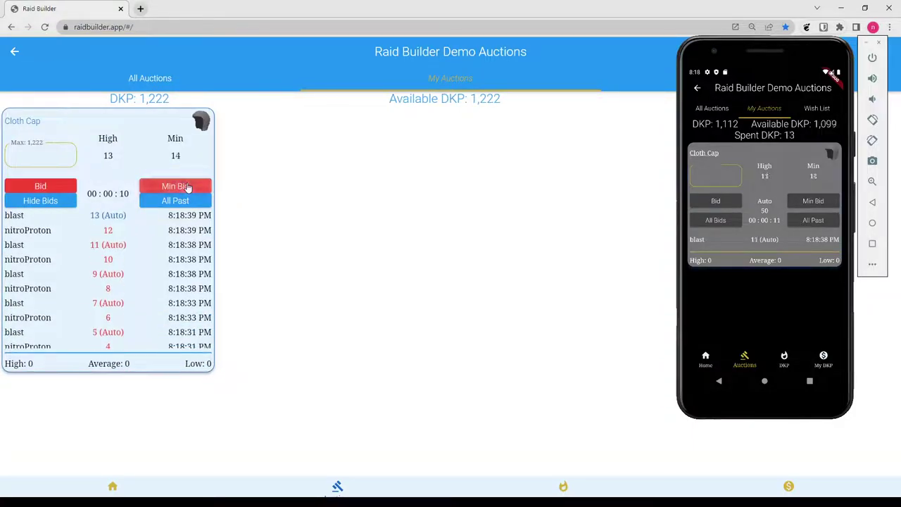
left_click(188, 187)
left_click(187, 187)
left_click(187, 187)
left_click(187, 187)
left_click(188, 187)
left_click(187, 186)
left_click(187, 187)
left_click(187, 186)
left_click(187, 187)
left_click(187, 187)
left_click(187, 187)
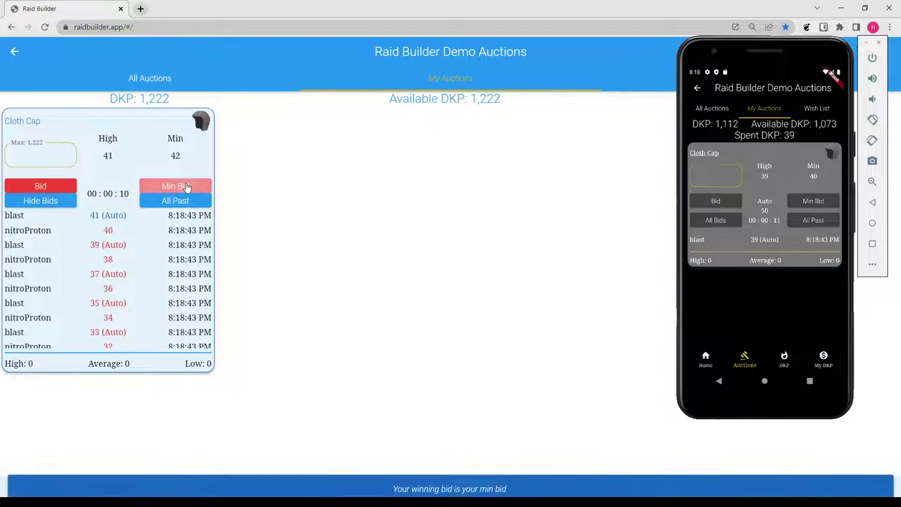
left_click(187, 186)
left_click(187, 187)
left_click(185, 186)
left_click(183, 187)
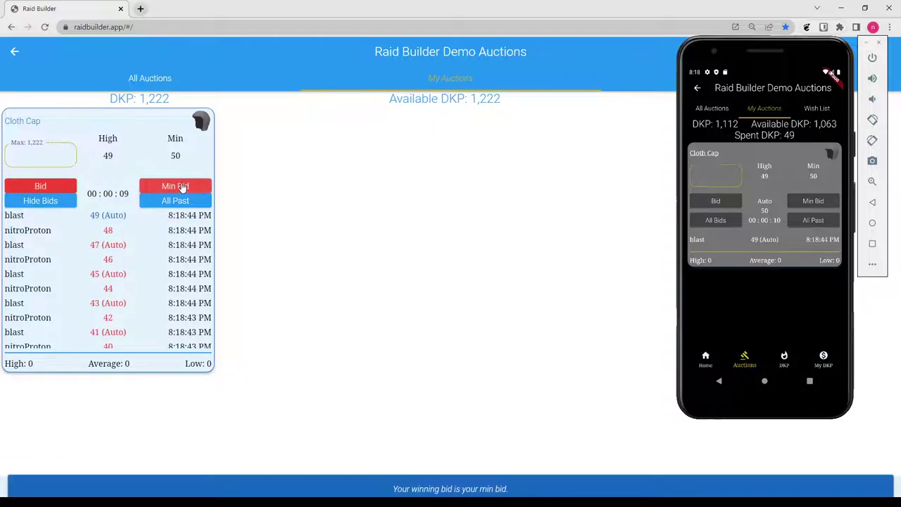
left_click(180, 187)
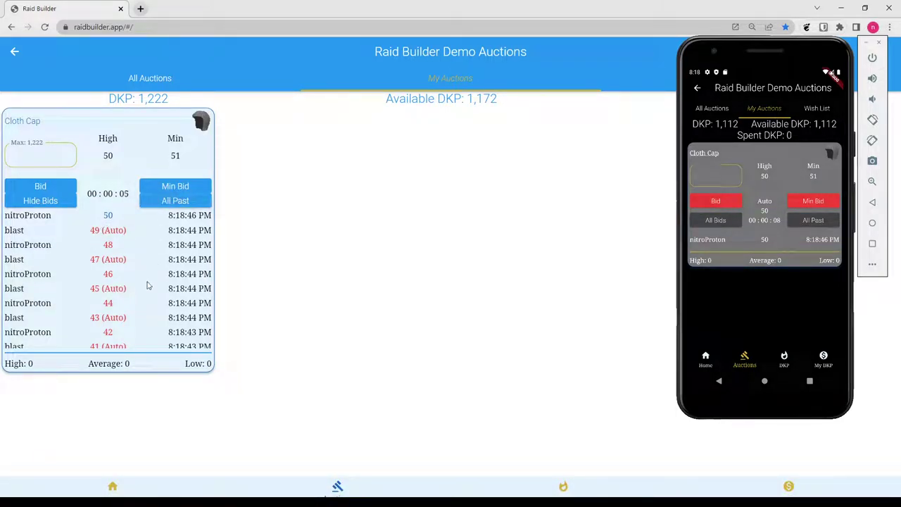
Examine the guild's DKP and auction settings in the browser, including the DKP Tick Value editor, with the phone moved out of the way.
left_click_drag(740, 51, 757, 83)
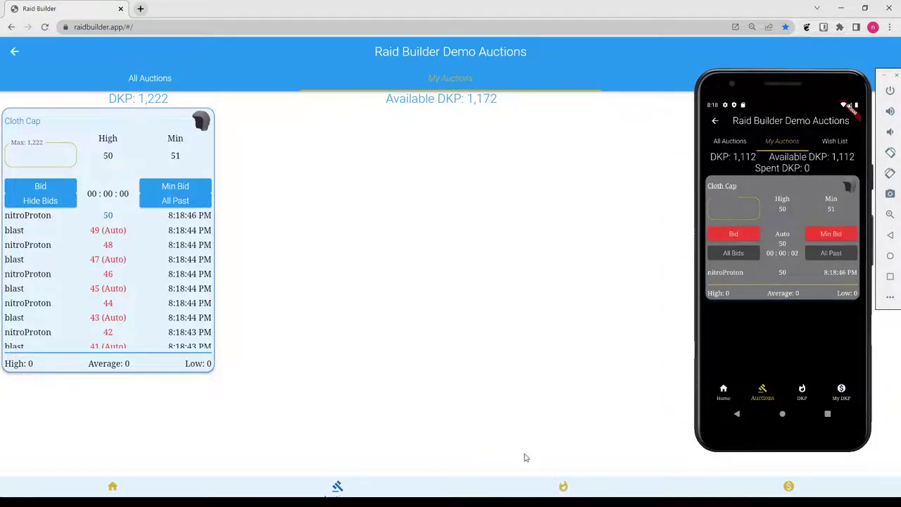
left_click(563, 486)
left_click_drag(738, 428, 722, 486)
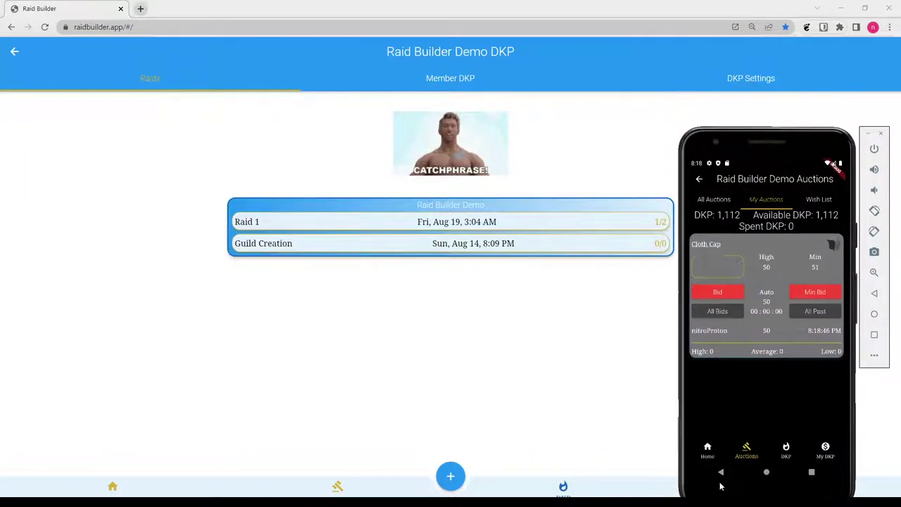
left_click(751, 78)
left_click_drag(708, 141, 802, 105)
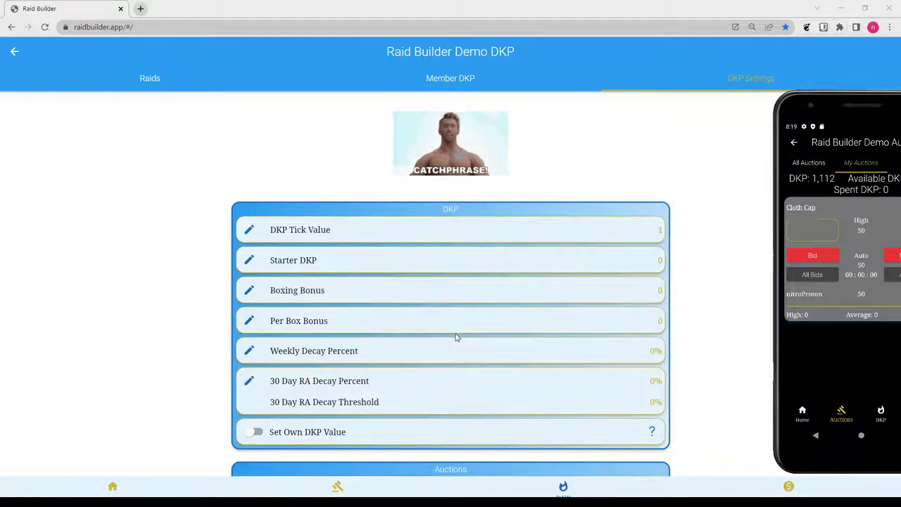
left_click(295, 233)
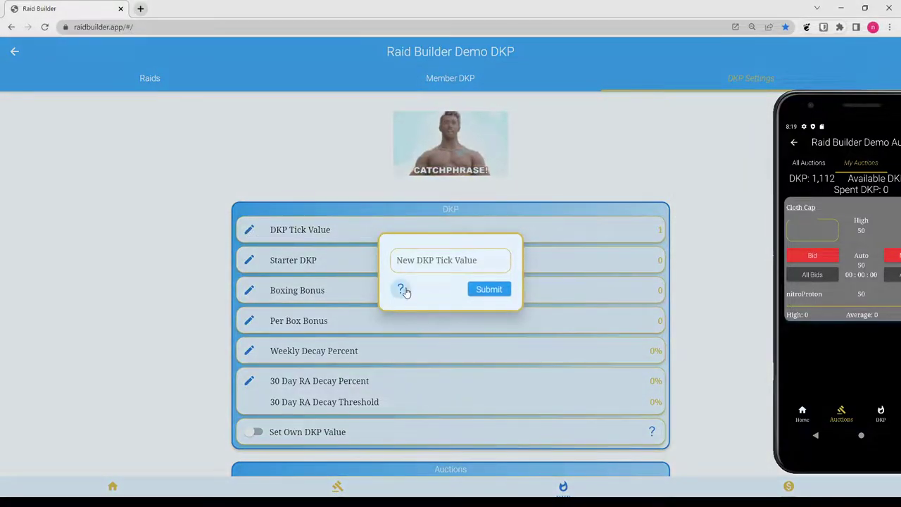
scroll(432, 352, "down", 5)
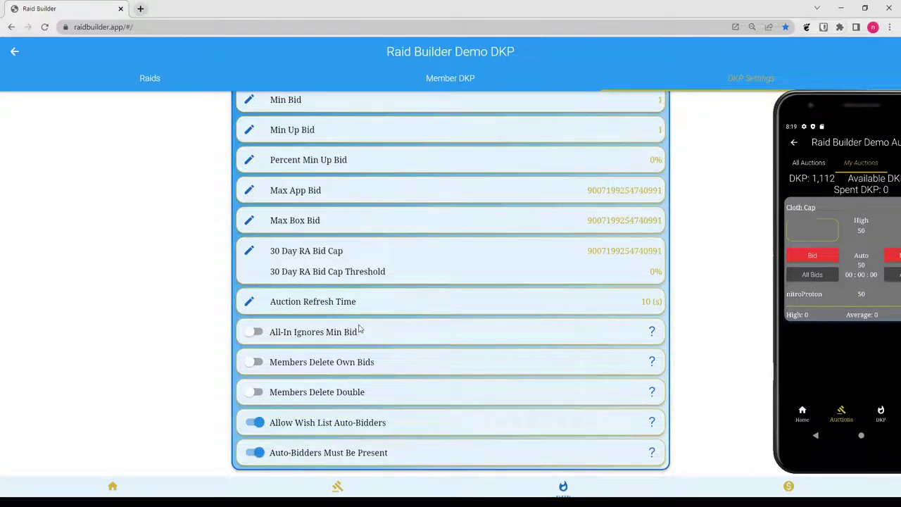
scroll(363, 324, "up", 5)
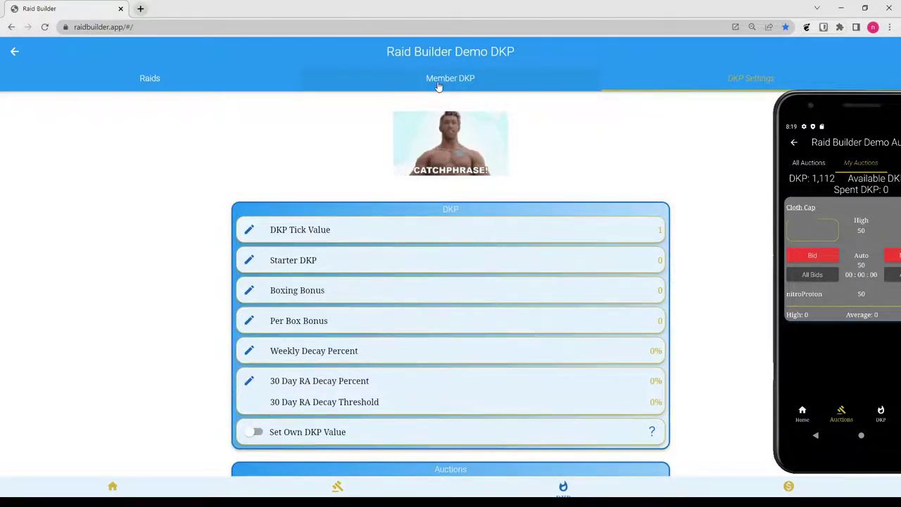
Return to the guild auctions and look over My Auctions, the class filter options and the full list of all auctions.
left_click(338, 490)
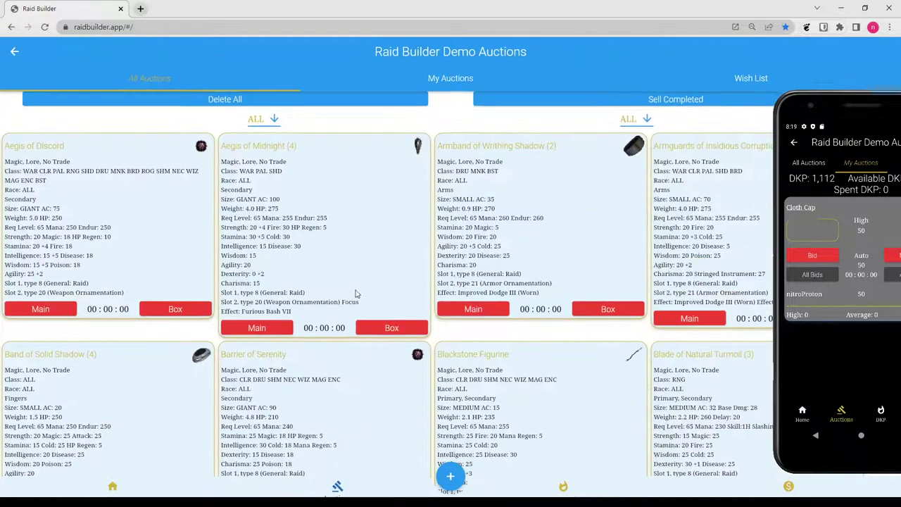
left_click_drag(567, 228, 381, 218)
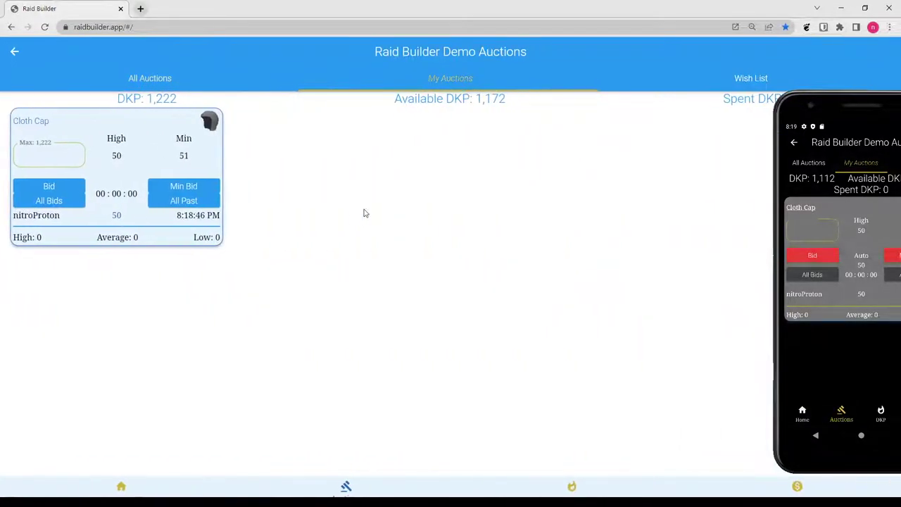
left_click_drag(357, 297, 493, 285)
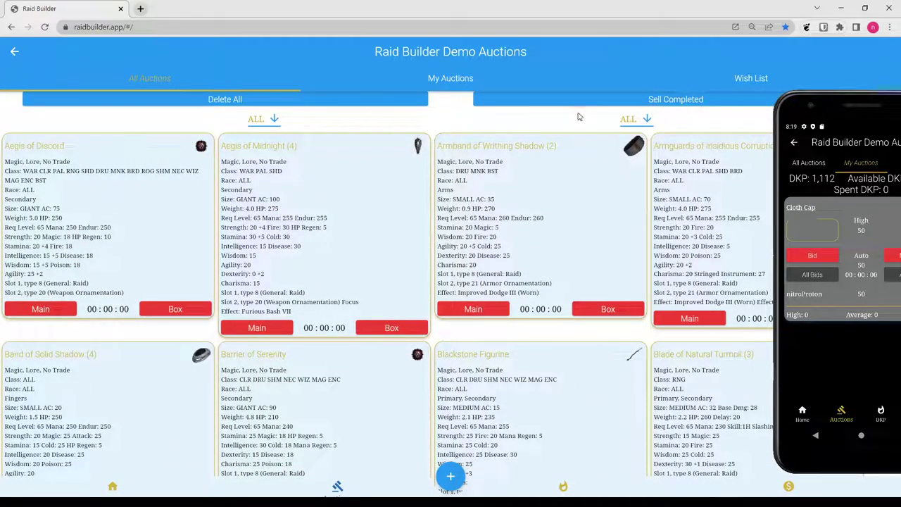
left_click(261, 119)
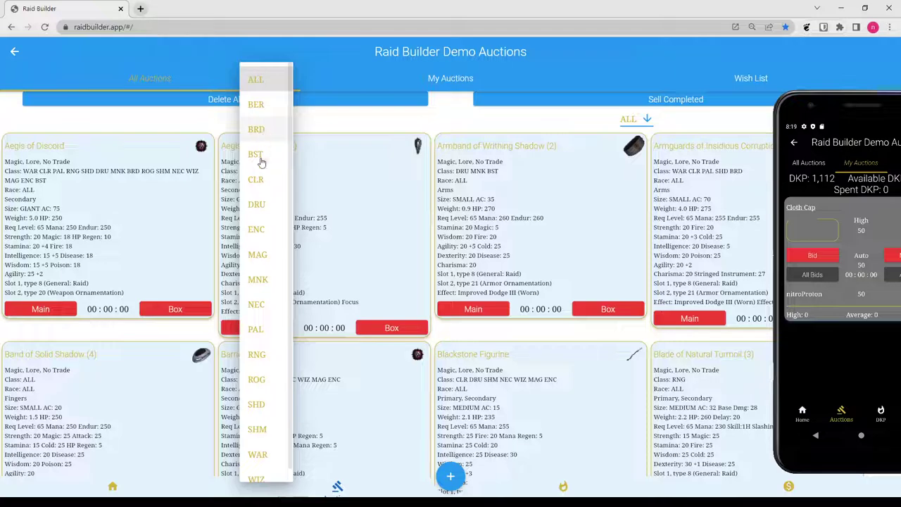
left_click(355, 118)
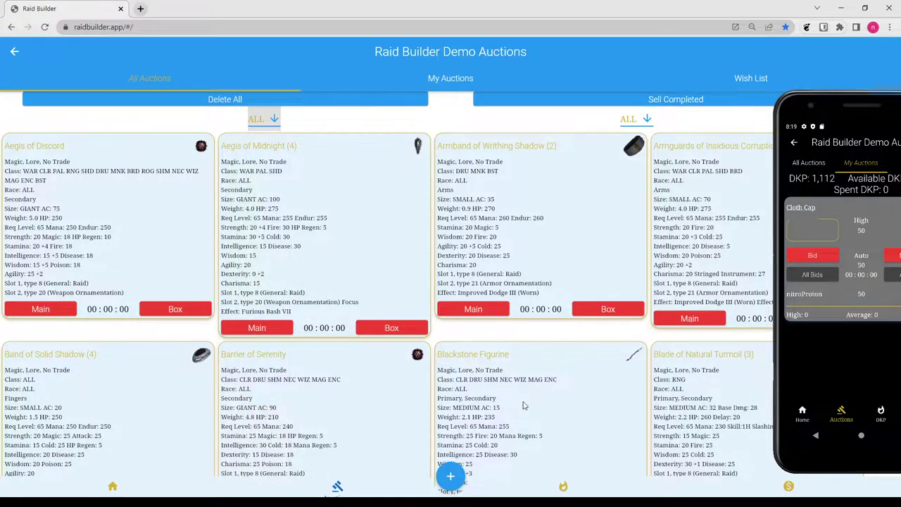
scroll(525, 405, "down", 3)
scroll(530, 364, "down", 10)
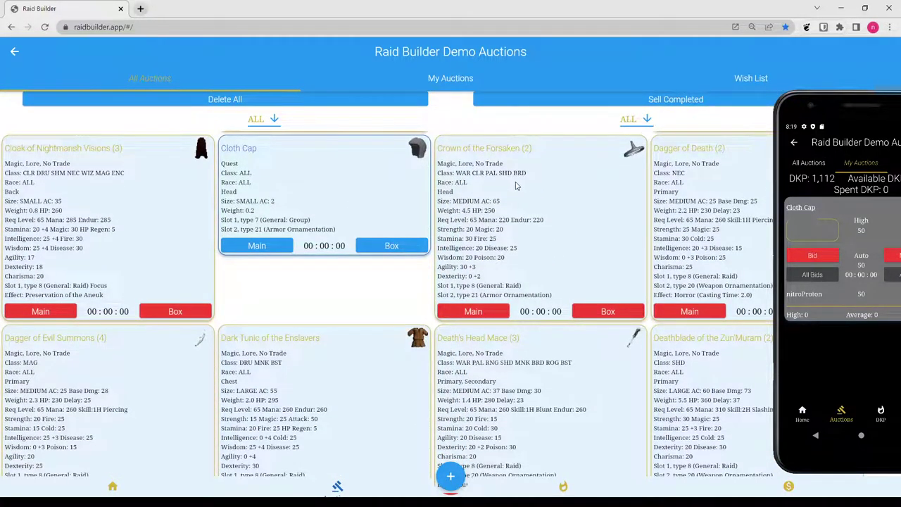
scroll(524, 200, "up", 10)
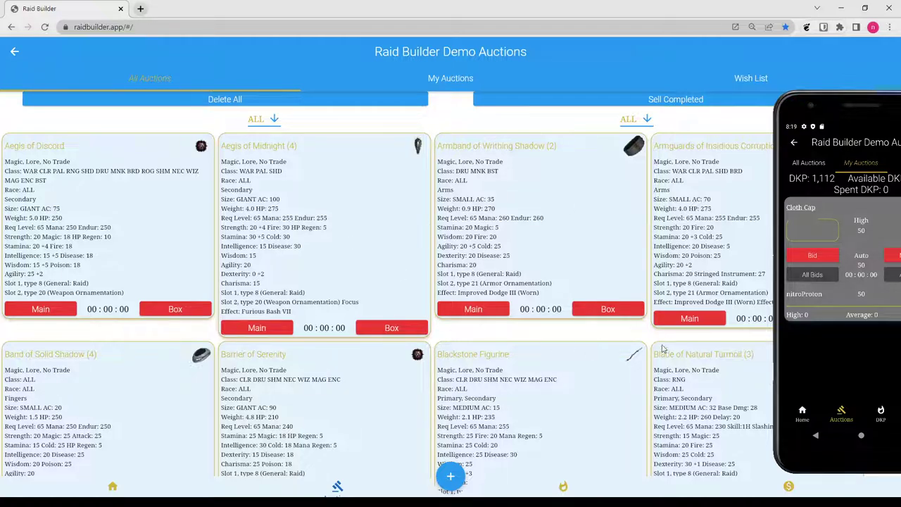
Filter all auctions to class BRD, go through races IKS, HUM and FRG, and examine the matching items.
left_click(261, 119)
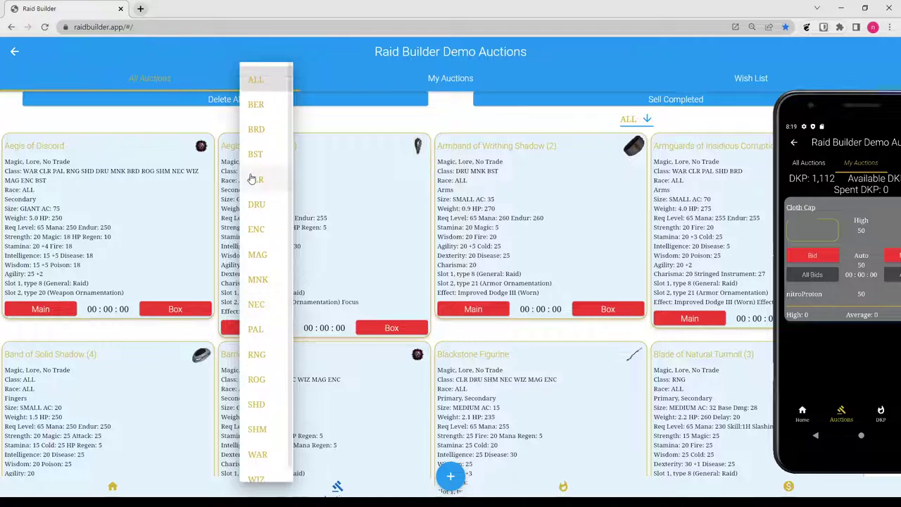
left_click(256, 132)
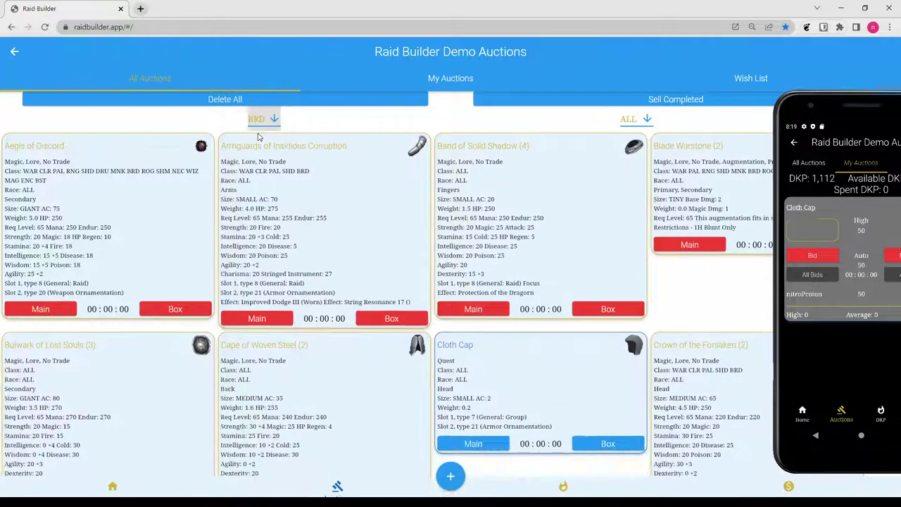
left_click(636, 121)
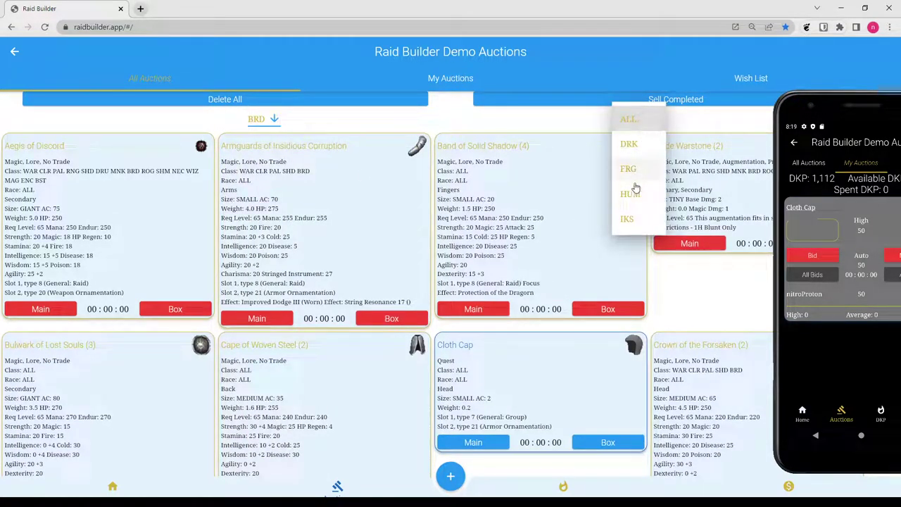
left_click(644, 223)
left_click(639, 123)
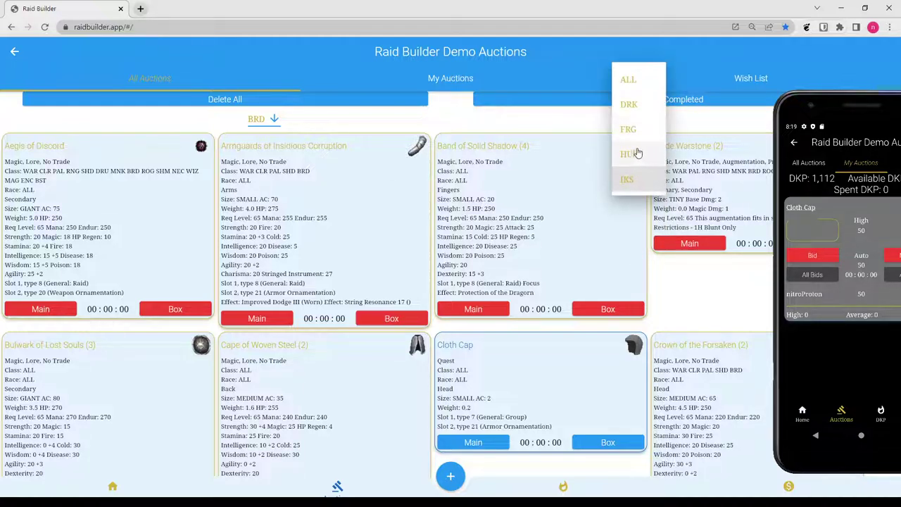
left_click(636, 152)
left_click(638, 127)
left_click(629, 129)
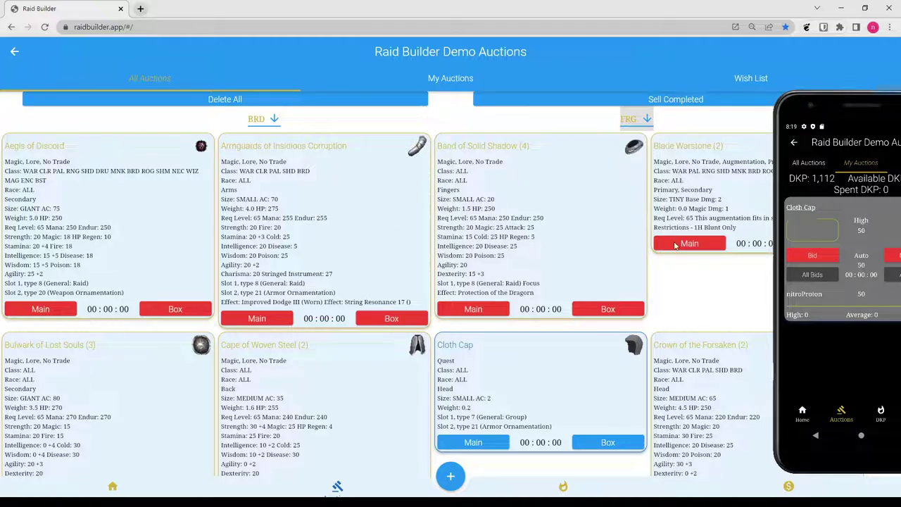
scroll(599, 352, "down", 3)
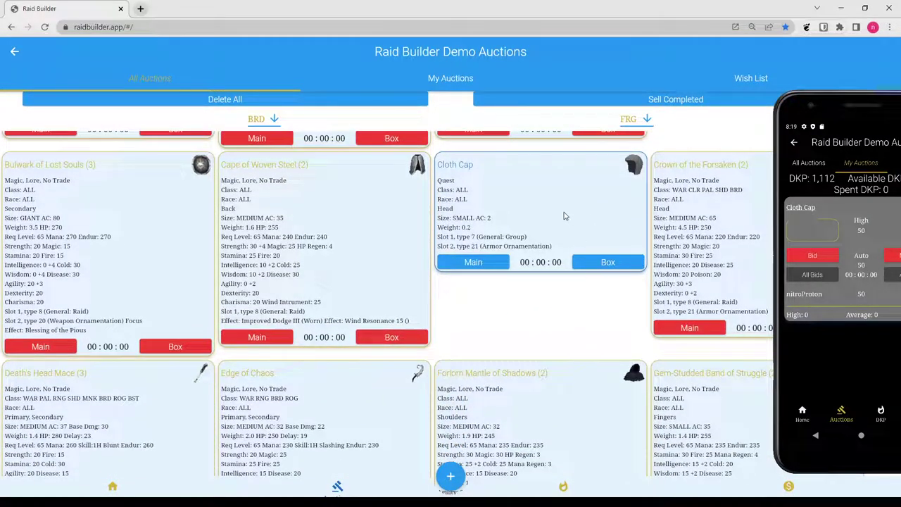
scroll(529, 232, "up", 1)
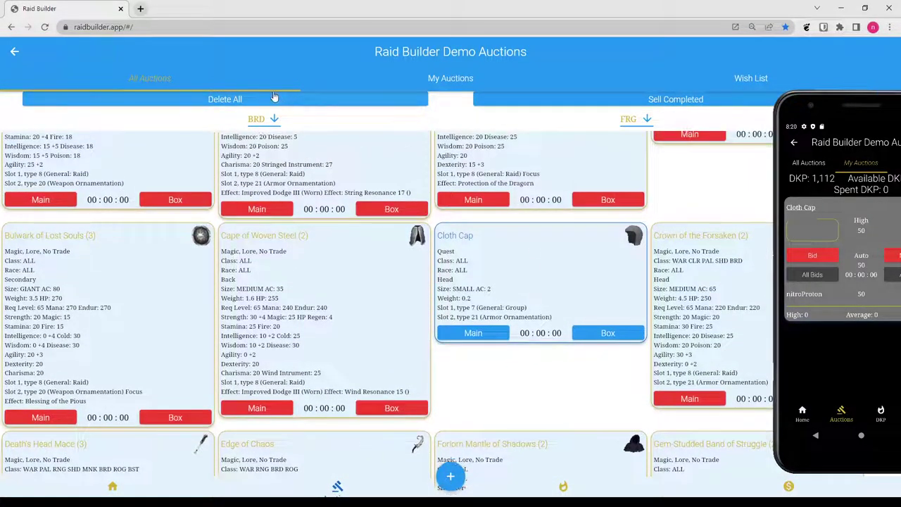
Switch the class filter to MNK and look through the matching auctions.
left_click(263, 118)
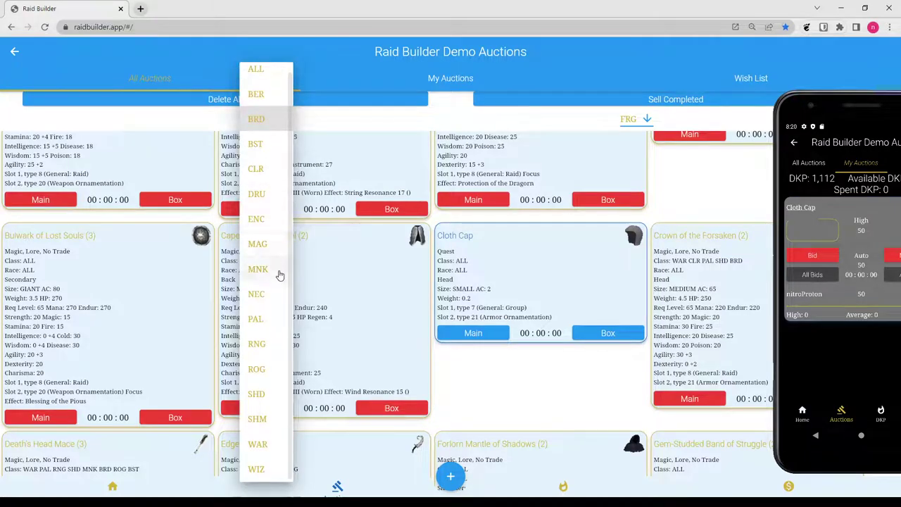
left_click(258, 269)
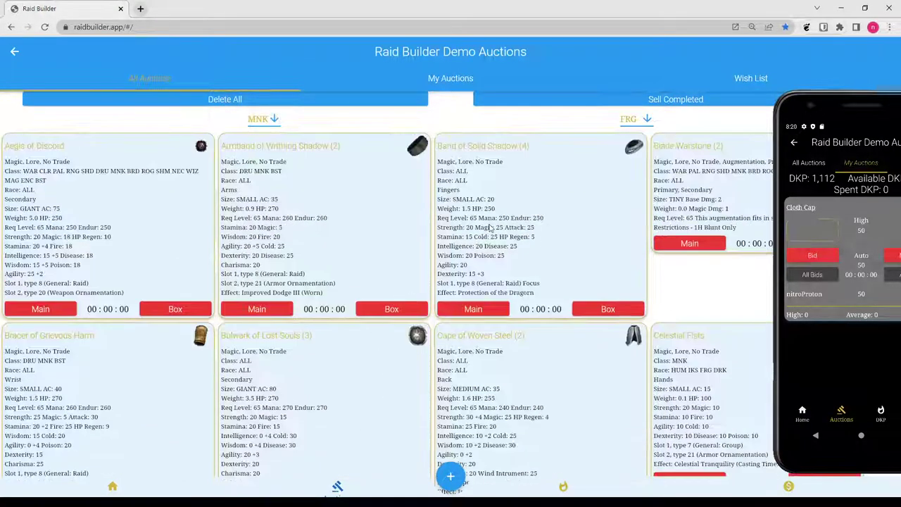
scroll(506, 238, "down", 2)
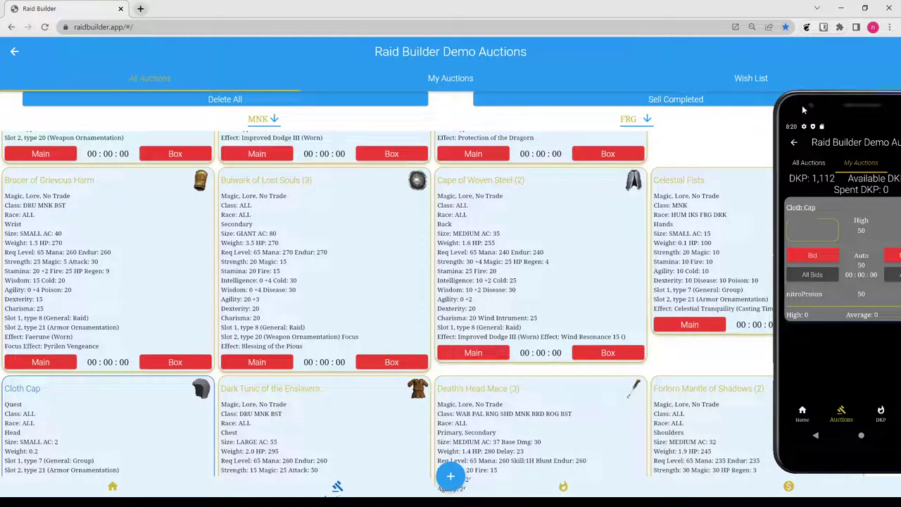
scroll(450, 176, "up", 2)
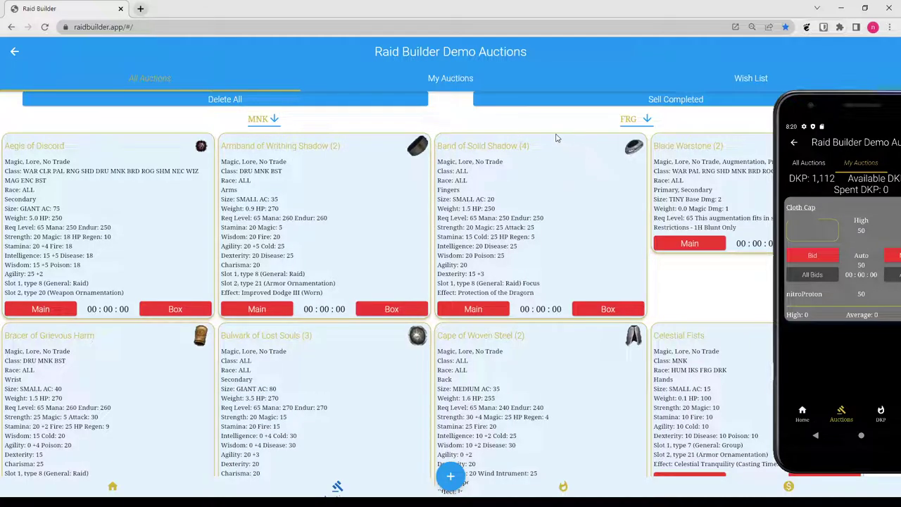
Delete the Band of Solid Shadow auction.
left_click(531, 207)
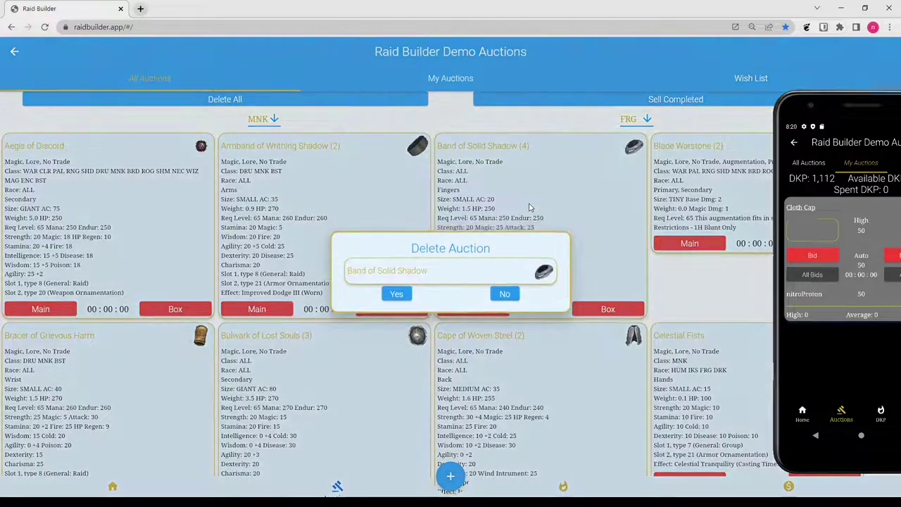
left_click(398, 295)
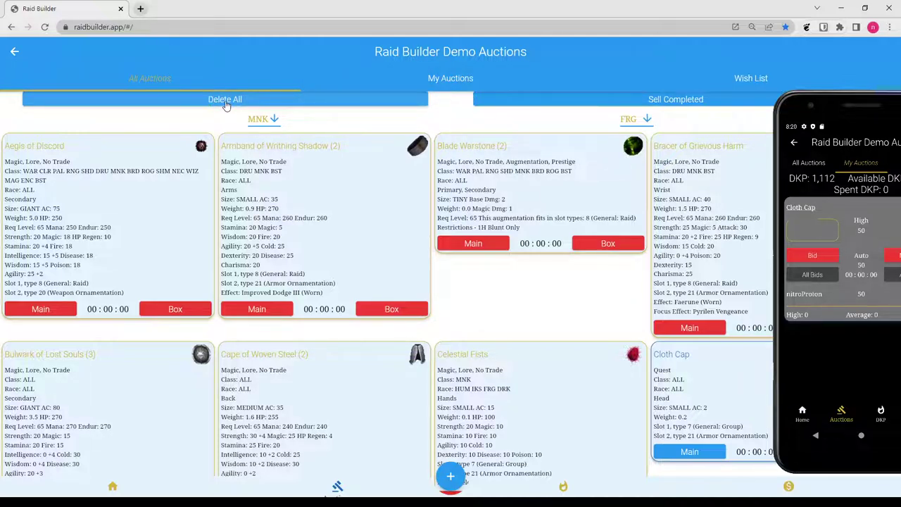
Sell the completed auctions and show the browser member's purchased items under My DKP.
left_click(659, 100)
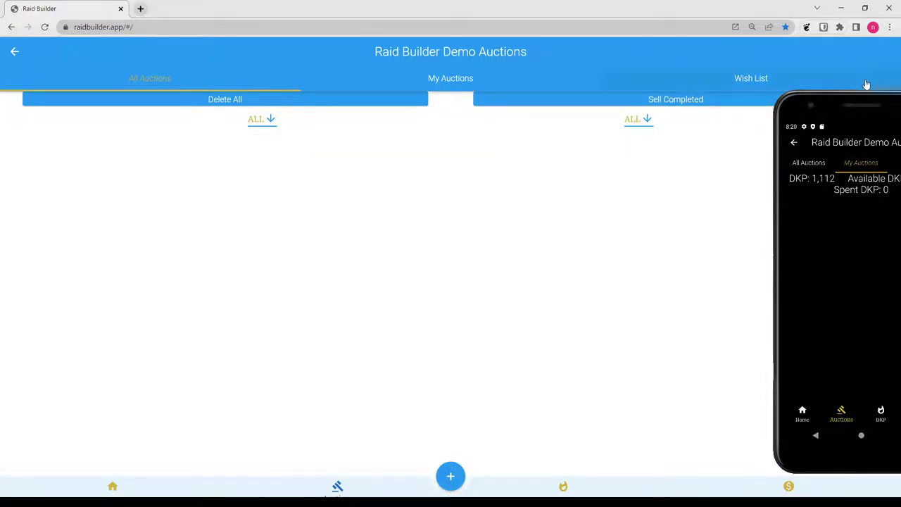
left_click_drag(870, 108, 817, 43)
left_click(790, 485)
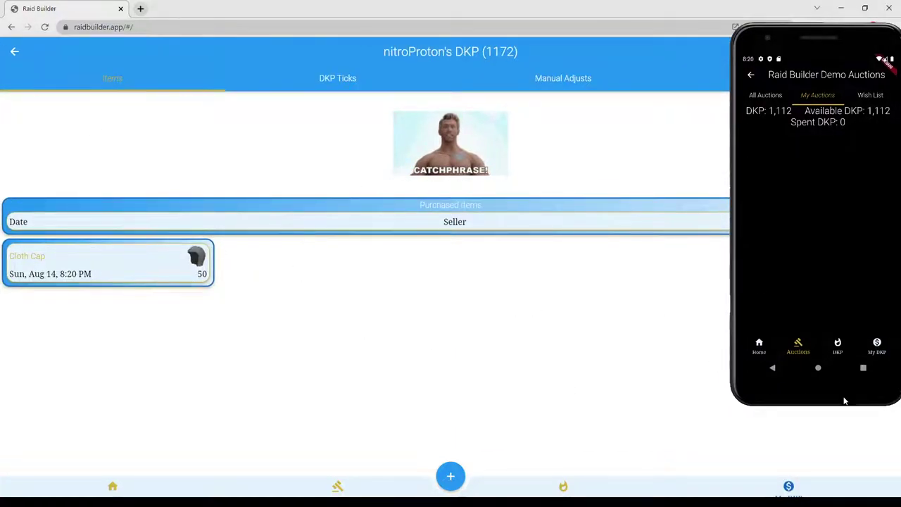
Show the phone member's purchased items under My DKP and open Raid 1 from the guild's DKP raids in the browser.
left_click(881, 344)
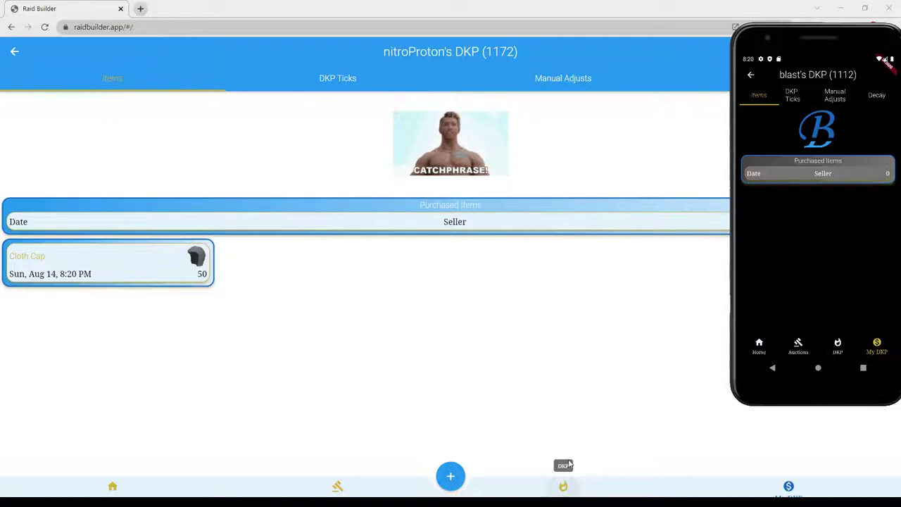
left_click(563, 486)
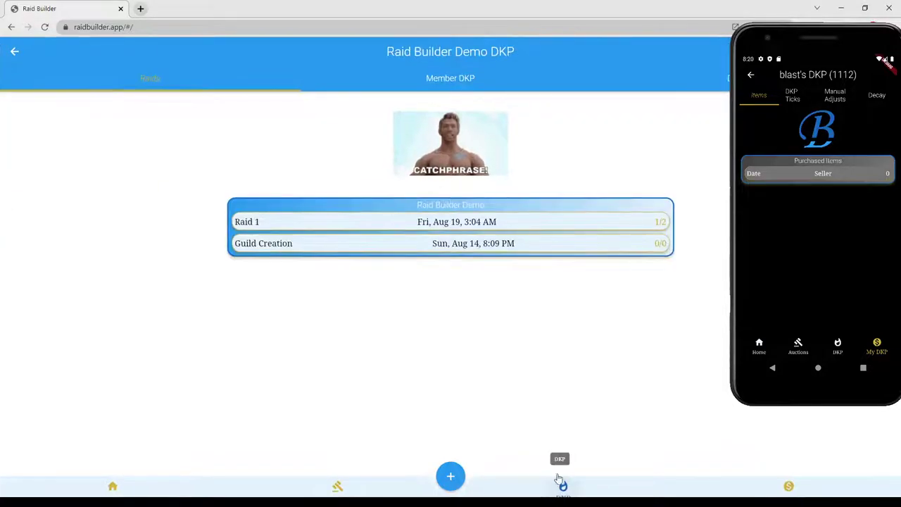
left_click(449, 222)
left_click_drag(780, 395, 786, 113)
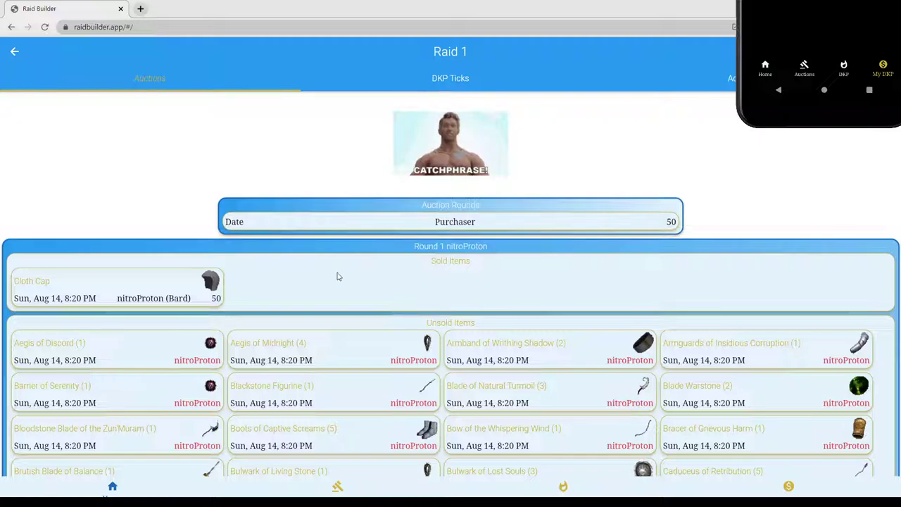
Examine the winning and highest losing bids for the sold Cloth Cap, including its item details, in Raid 1's auction history.
left_click(166, 288)
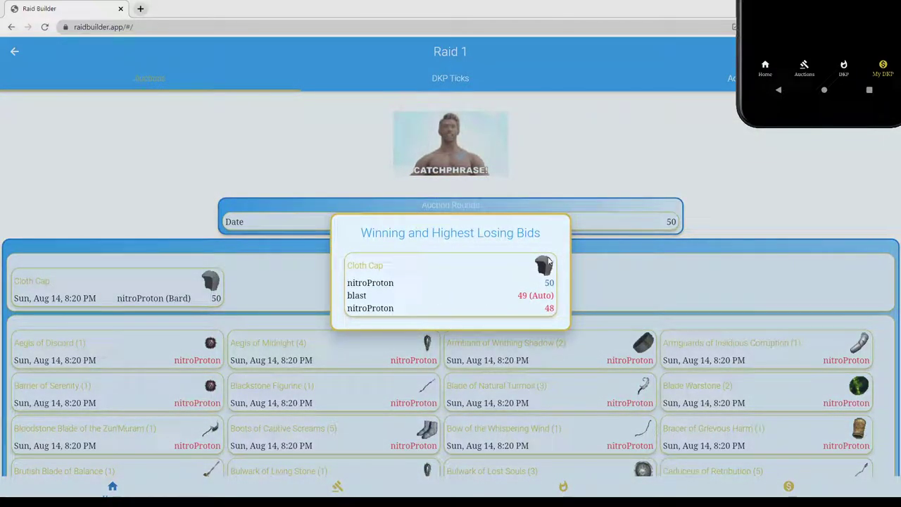
mouse_move(546, 267)
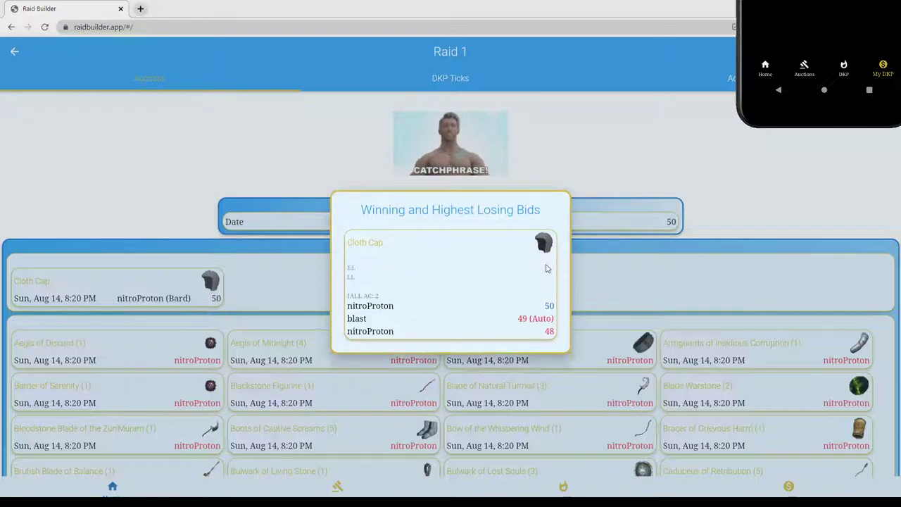
left_click(613, 207)
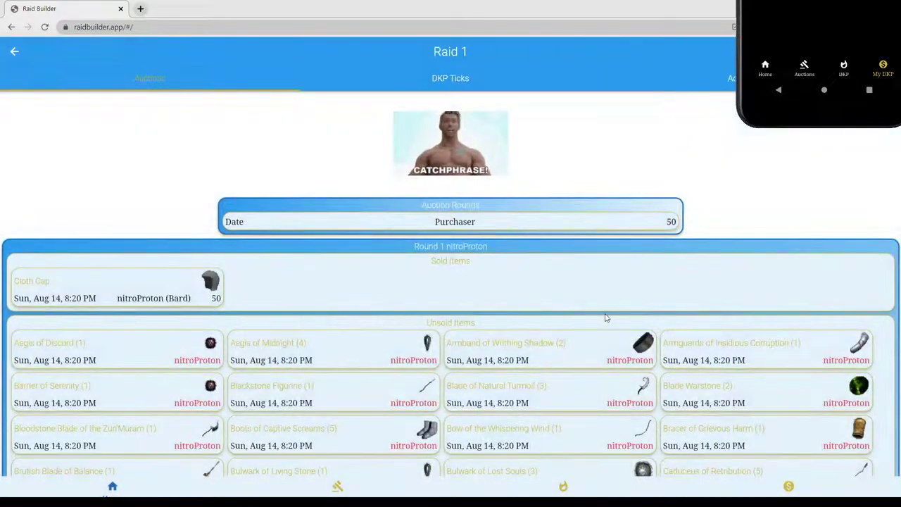
left_click_drag(597, 381, 582, 194)
left_click_drag(570, 247, 528, 374)
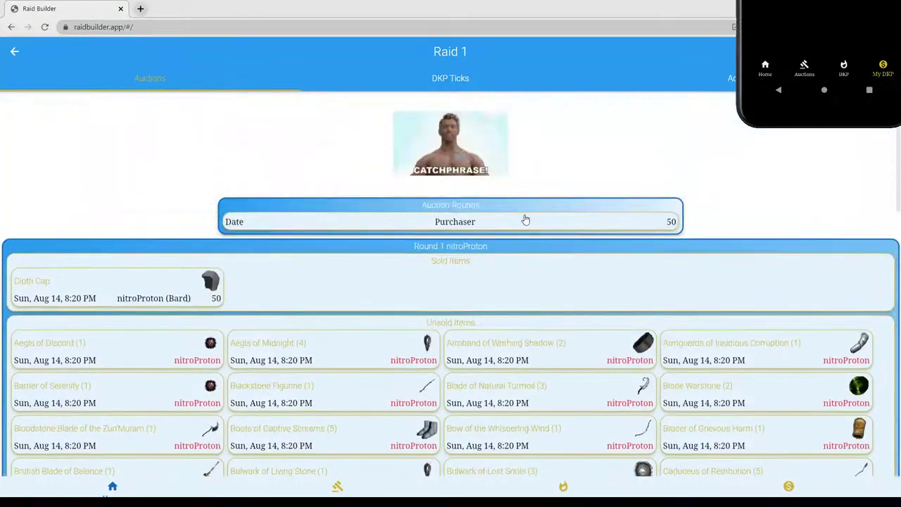
Copy Raid 1's auction rounds summary and paste it over the entire contents of lootList.txt in Notepad.
left_click(462, 212)
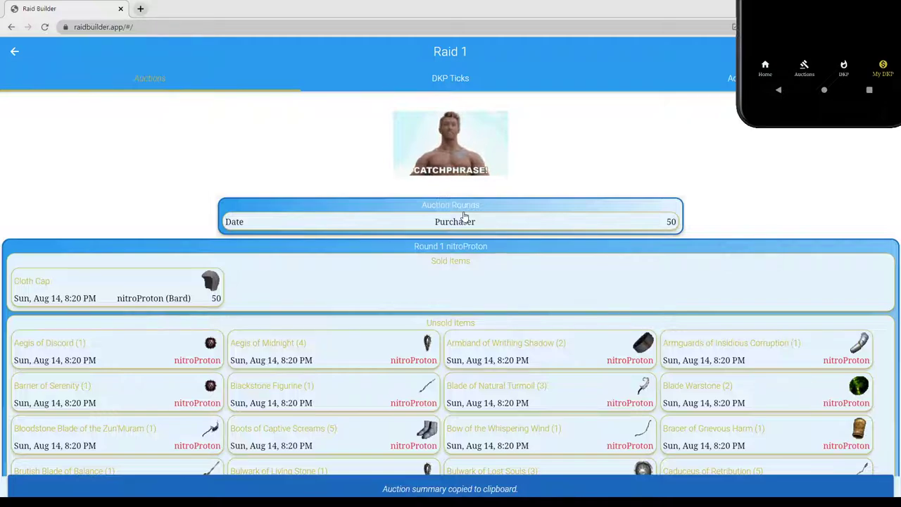
key("alt+Tab")
left_click(473, 257)
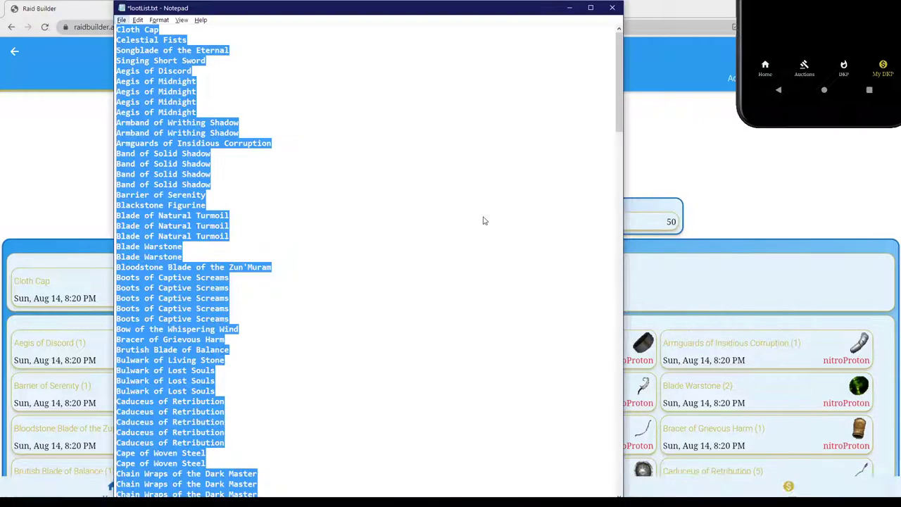
key("ctrl+a")
key("ctrl+v")
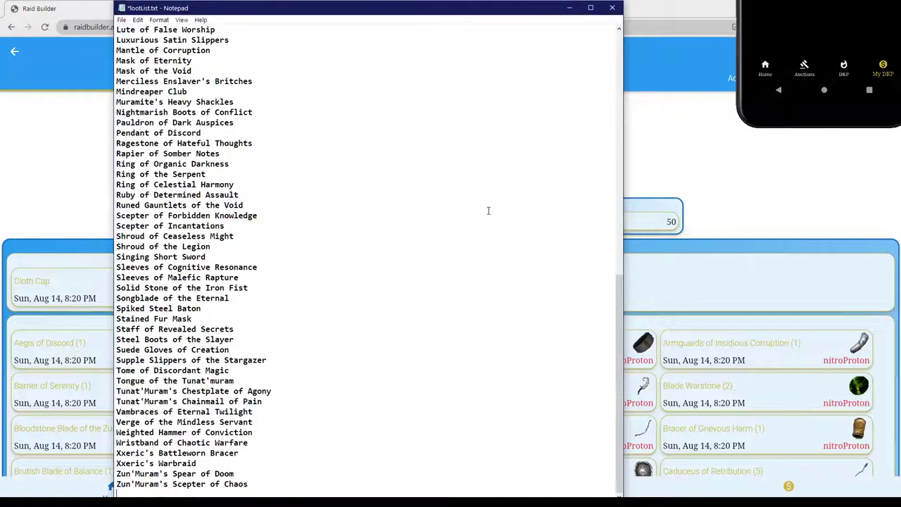
Review the sold and unsold items in the pasted summary and highlight the sold Cloth Cap line.
scroll(483, 198, "up", 20)
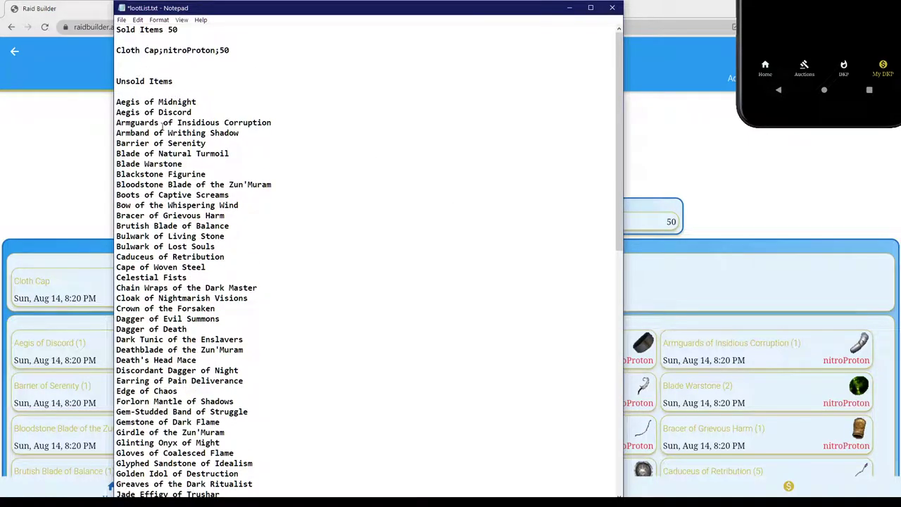
scroll(194, 315, "down", 20)
scroll(259, 230, "up", 20)
left_click_drag(261, 13, 466, 31)
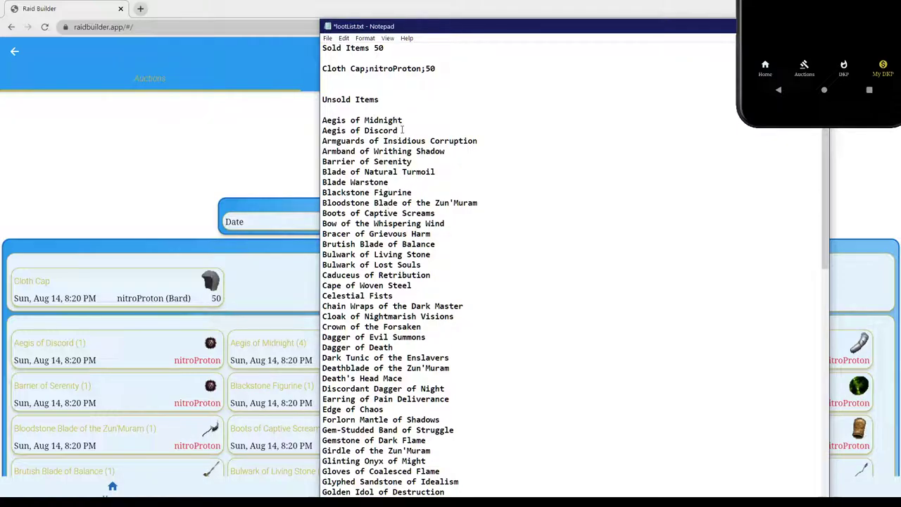
mouse_move(437, 70)
left_mouse_down()
mouse_move(318, 64)
mouse_move(437, 69)
left_mouse_up()
left_click(400, 61)
left_click(442, 67)
left_click(323, 68, "shift")
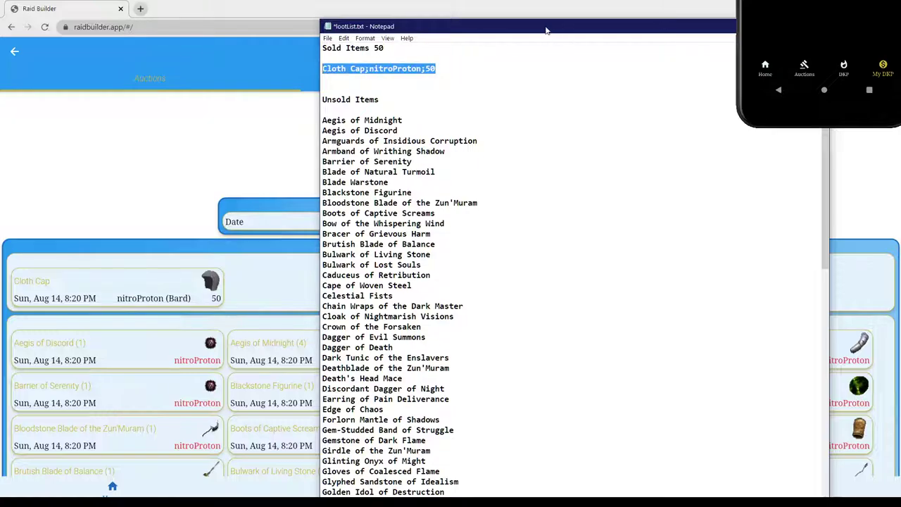
Close lootList.txt in Notepad and return to Raid 1 in the browser.
left_click_drag(558, 30, 401, 53)
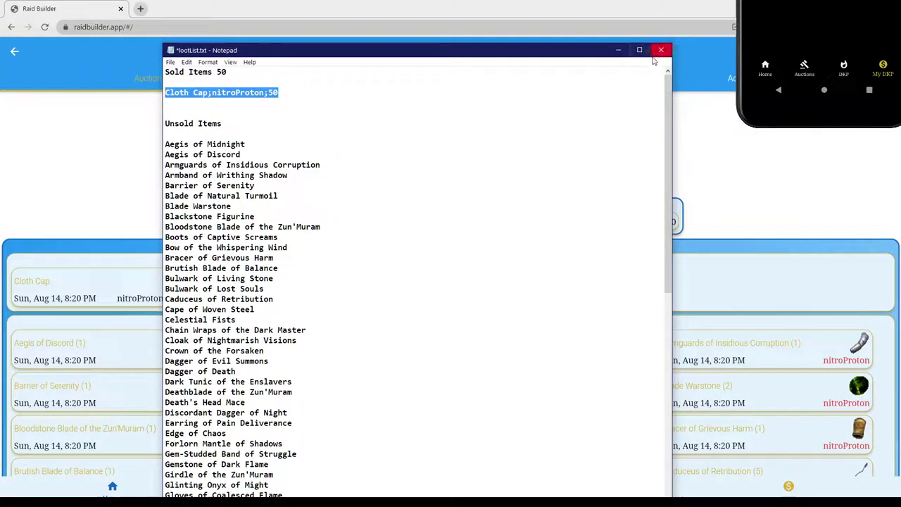
left_click(662, 49)
left_click(466, 264)
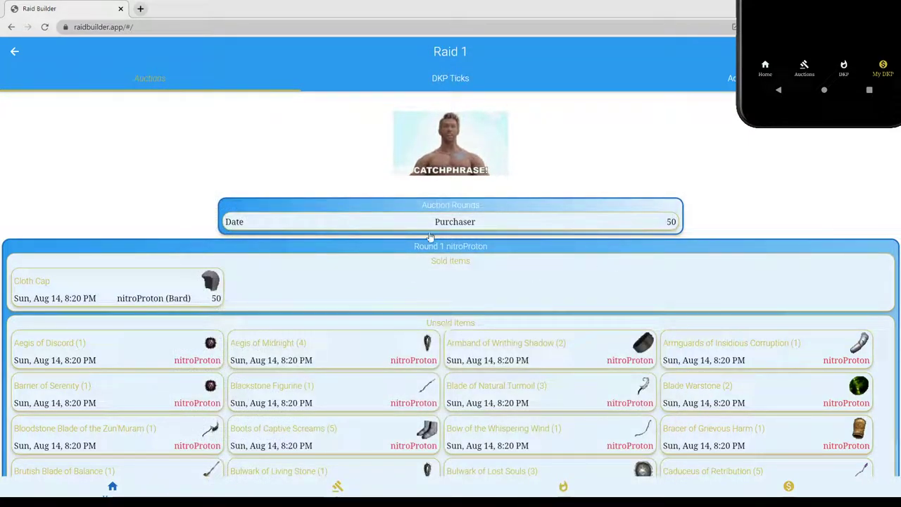
Move the phone emulator aside, check Raid 1's manual adjustments and return to its auction history.
left_click_drag(784, 104, 803, 20)
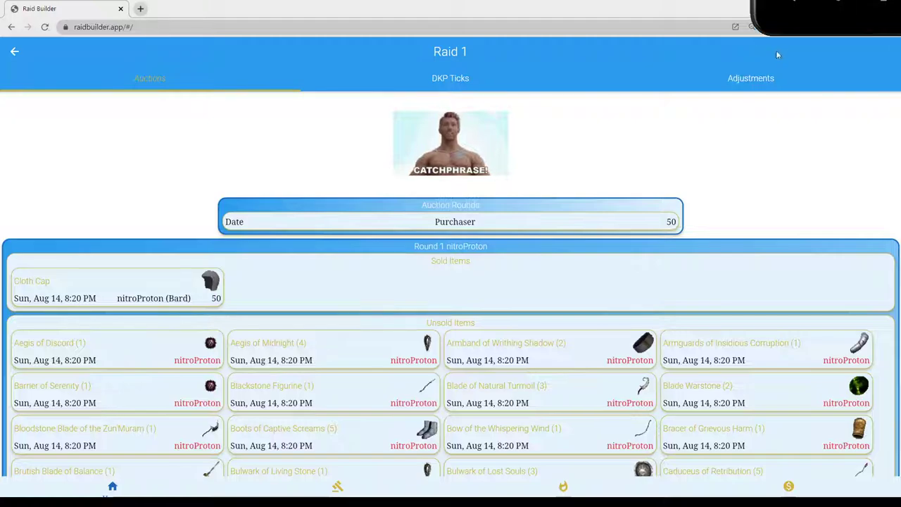
left_click(739, 88)
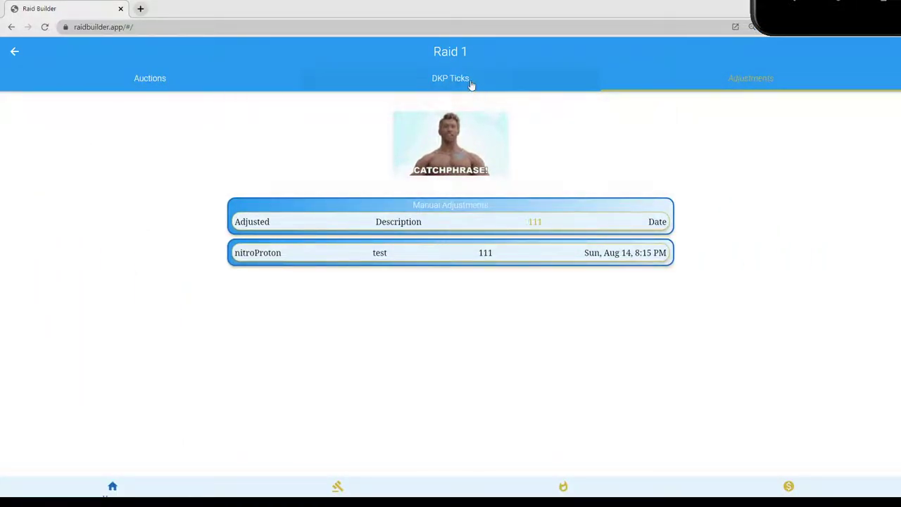
left_click(79, 74)
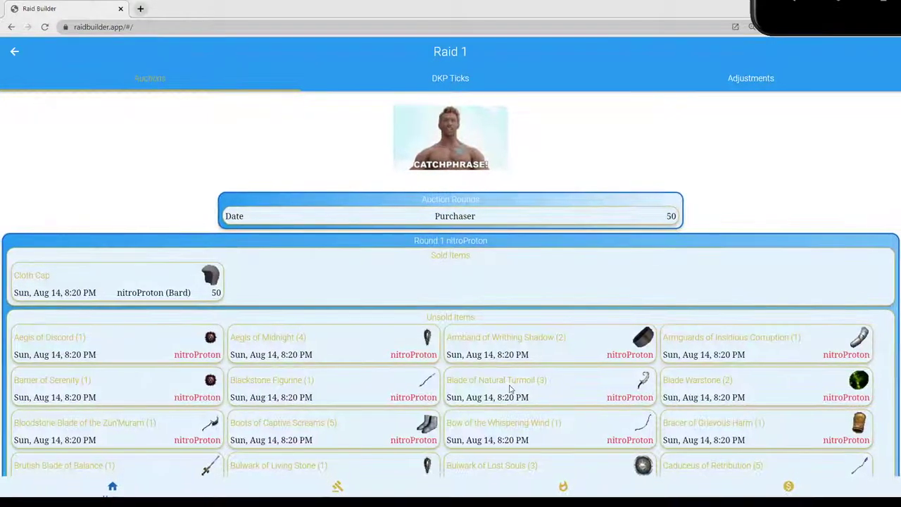
Look through the full list of unsold items in Raid 1's first auction round.
scroll(512, 382, "down", 20)
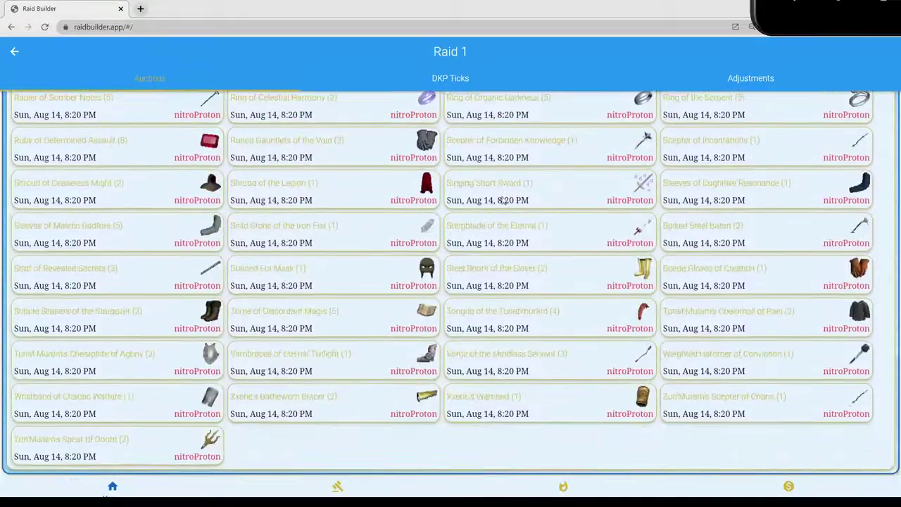
scroll(515, 338, "up", 15)
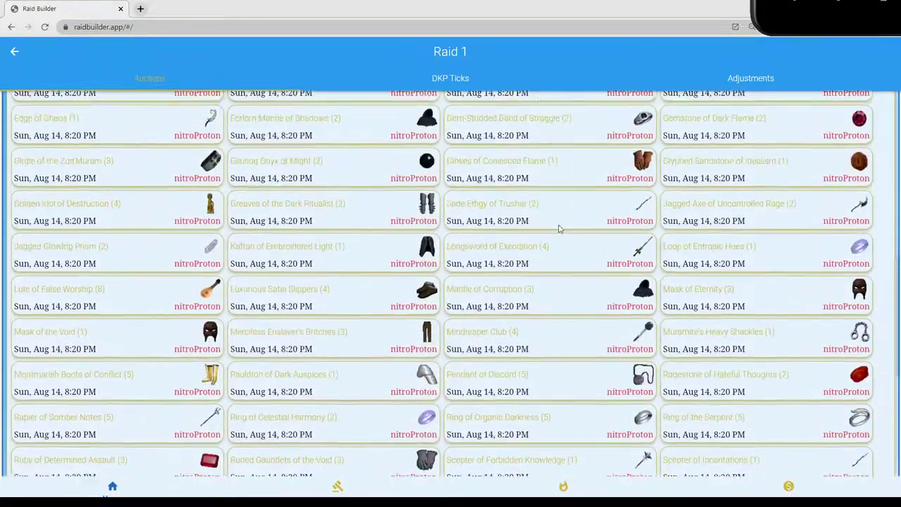
scroll(539, 469, "up", 10)
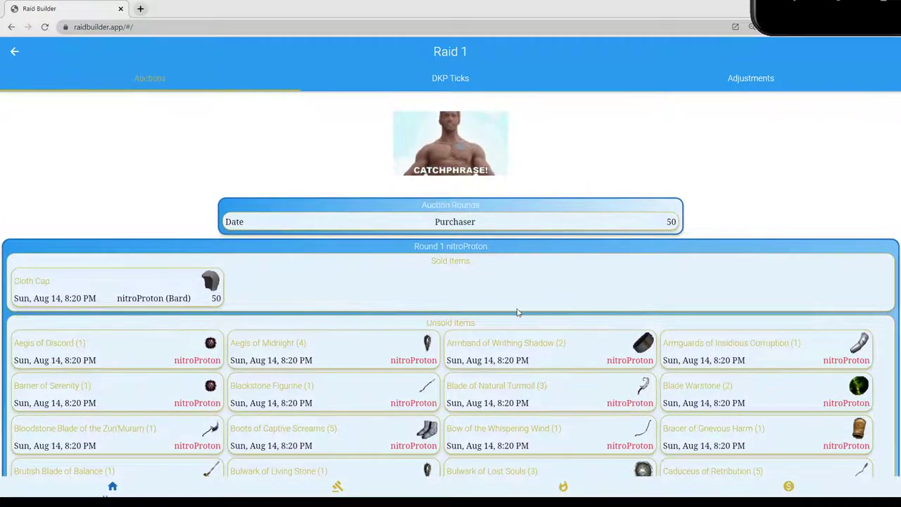
scroll(518, 312, "down", 15)
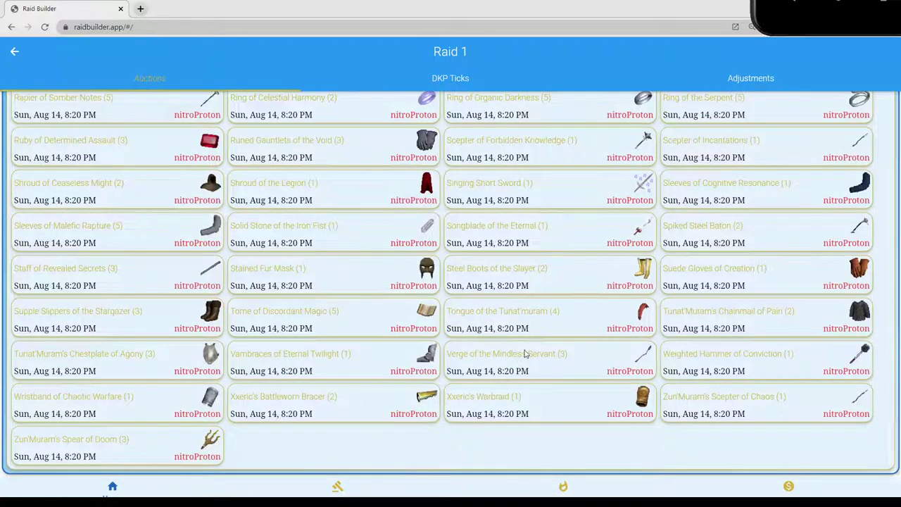
scroll(524, 353, "up", 10)
scroll(519, 354, "down", 15)
scroll(512, 352, "up", 15)
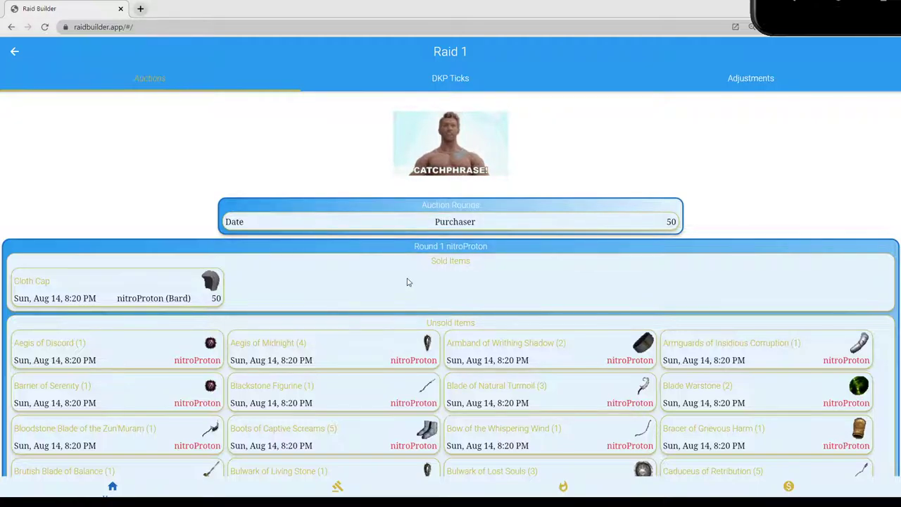
Open the guild's All Auctions view and bring the phone emulator back fully into view.
left_click(339, 488)
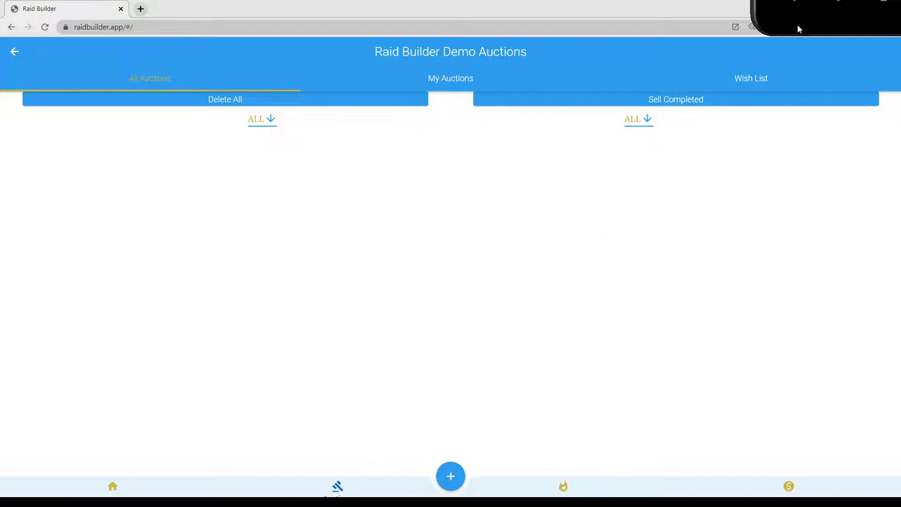
left_click_drag(795, 26, 773, 378)
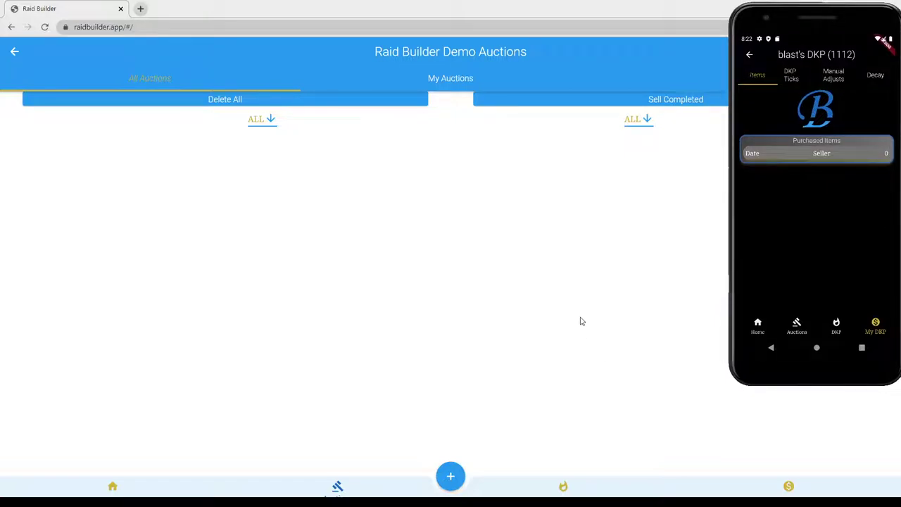